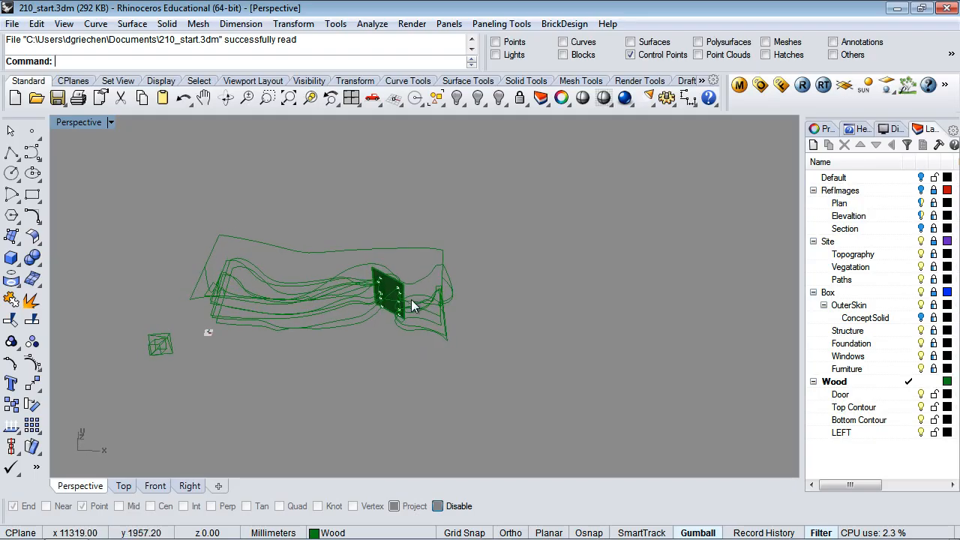
Zoom in and orbit the Perspective view around the green panel surface among the Wood contours
{"action": "scroll", "coordinate": [414, 310], "scroll_direction": "up", "scroll_amount": 5}
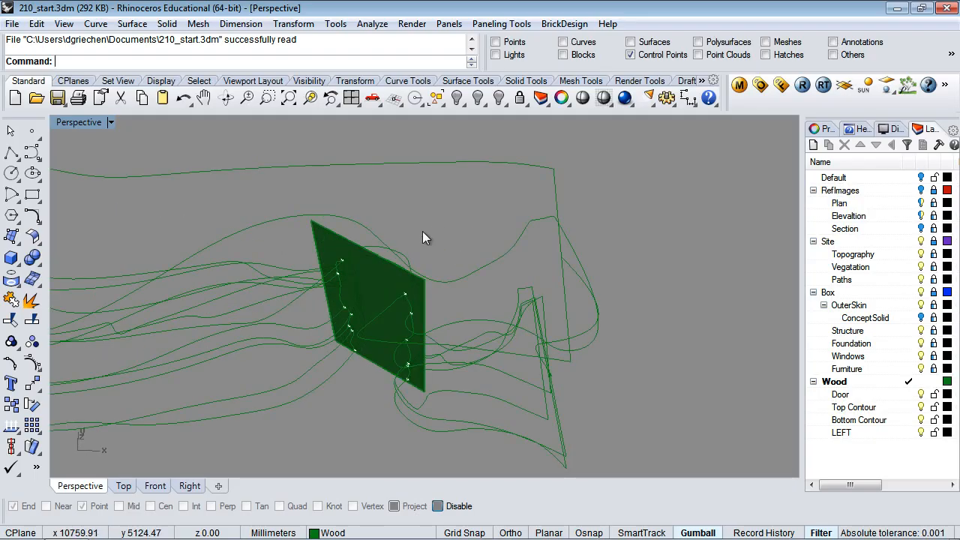
{"action": "right_click_drag", "start_coordinate": [423, 231], "coordinate": [506, 222]}
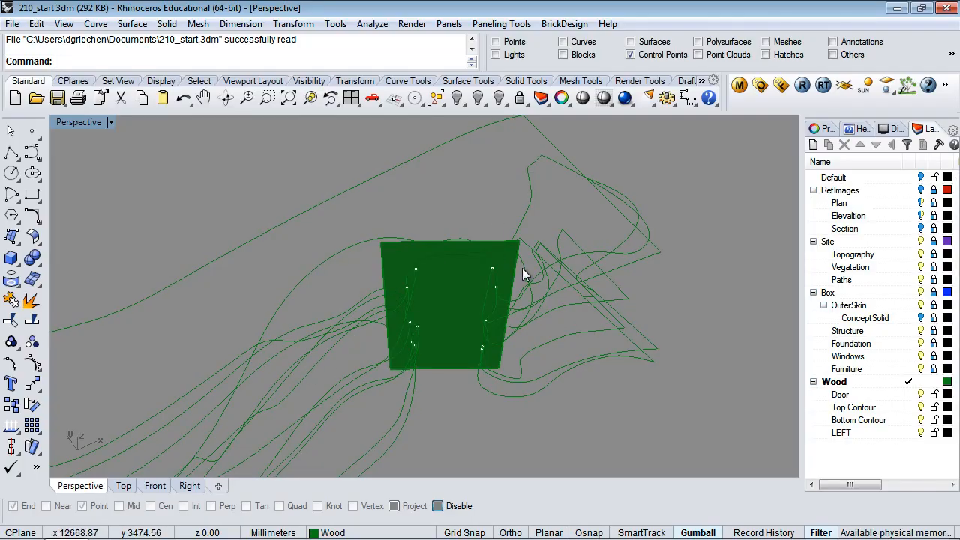
{"action": "right_click_drag", "start_coordinate": [522, 268], "coordinate": [445, 248]}
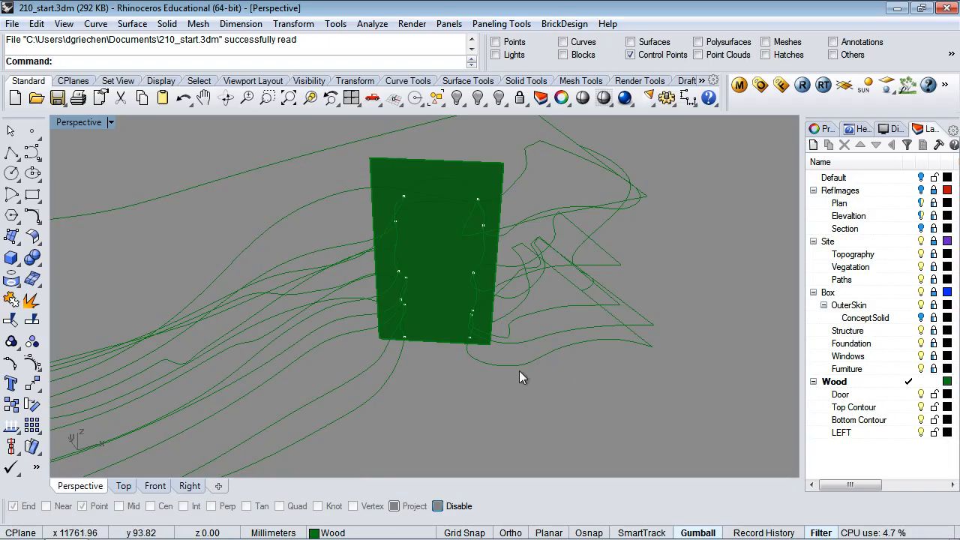
Run Unlock and unlock the RefImages layer with its Plan, Elevation and Section sublayers
{"action": "type", "text": "Unlock"}
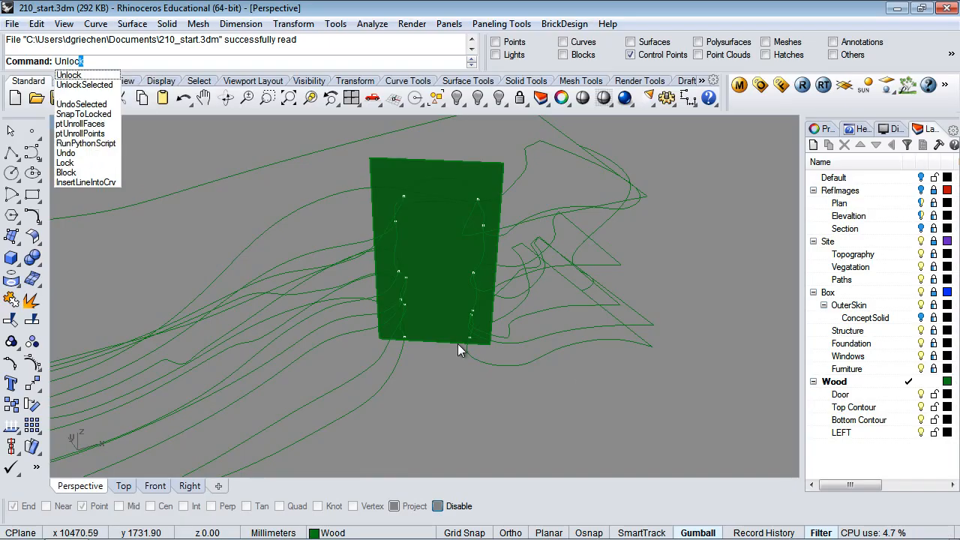
{"action": "key", "text": "Return"}
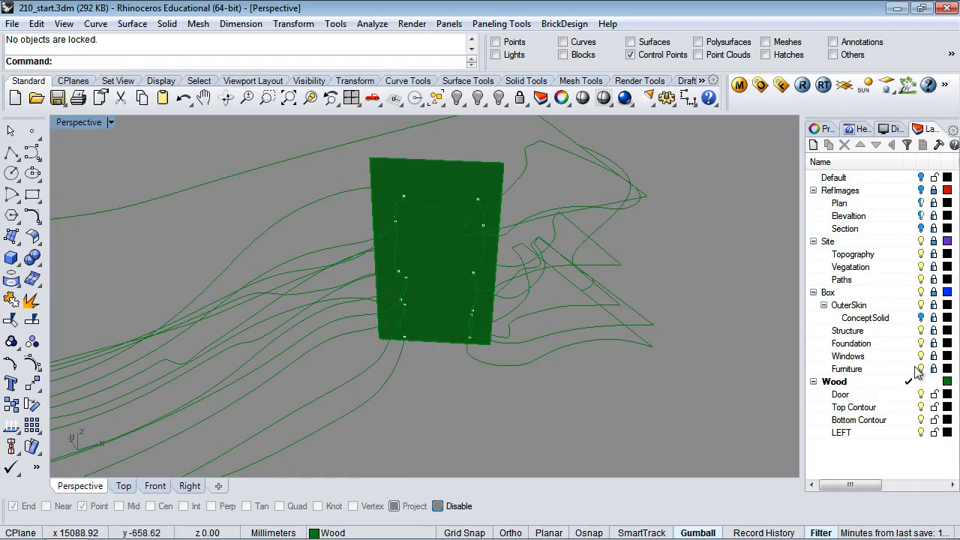
{"action": "left_click", "coordinate": [432, 315]}
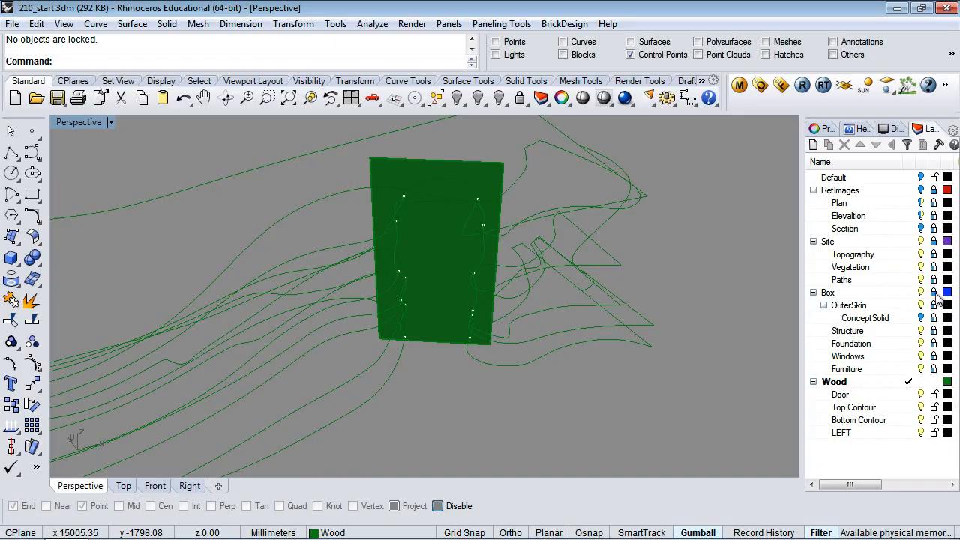
{"action": "left_click", "coordinate": [935, 191]}
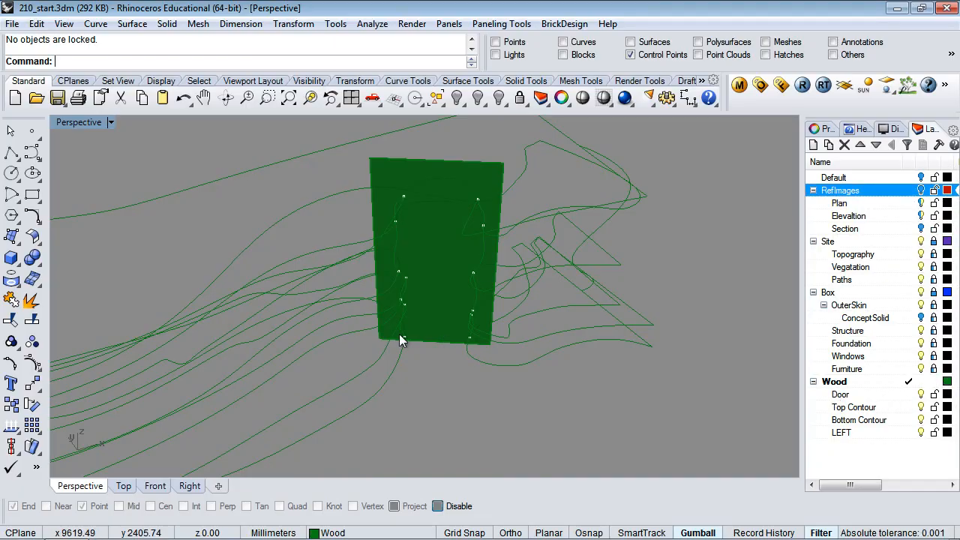
{"action": "right_click_drag", "start_coordinate": [399, 334], "coordinate": [544, 310]}
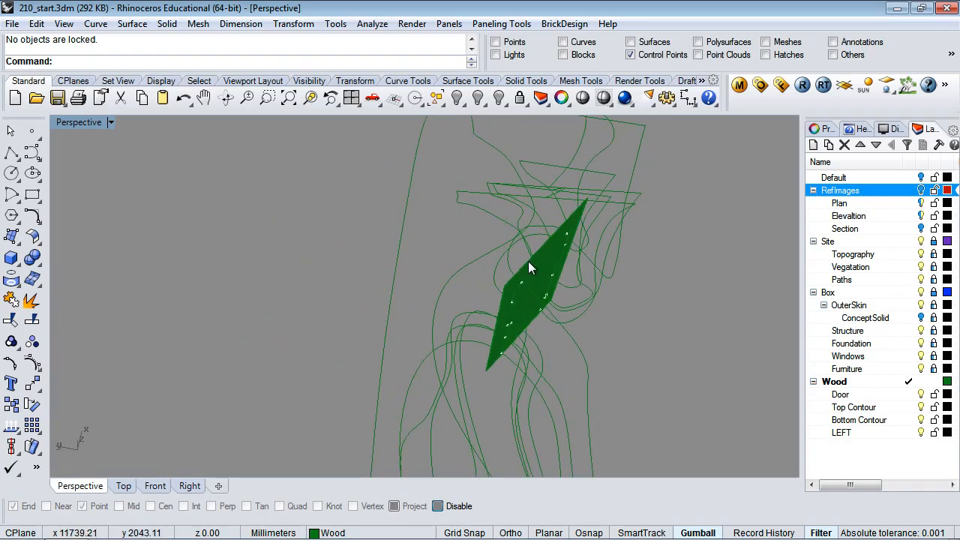
Run Unlock again and reframe the view on the contour model with Surface Tools showing
{"action": "type", "text": "Unlock"}
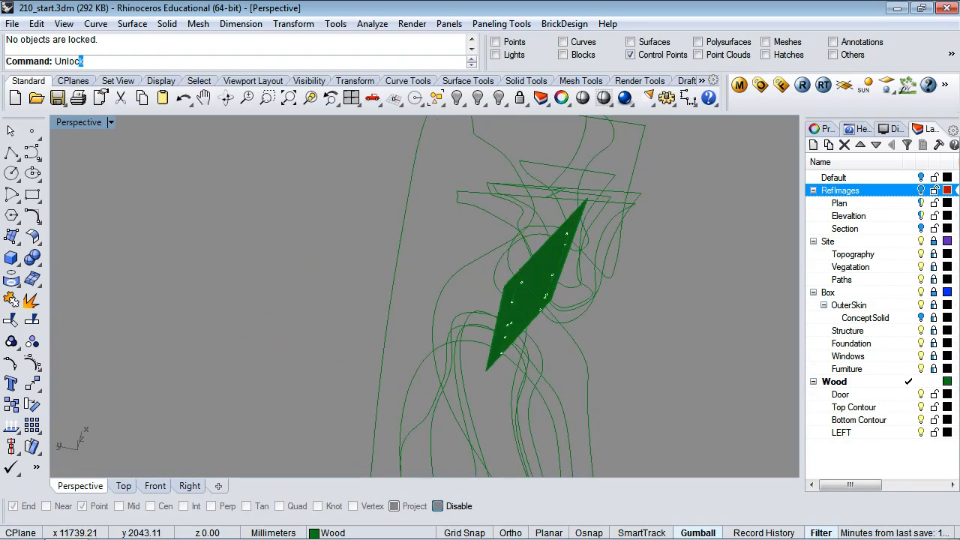
{"action": "key", "text": "Return"}
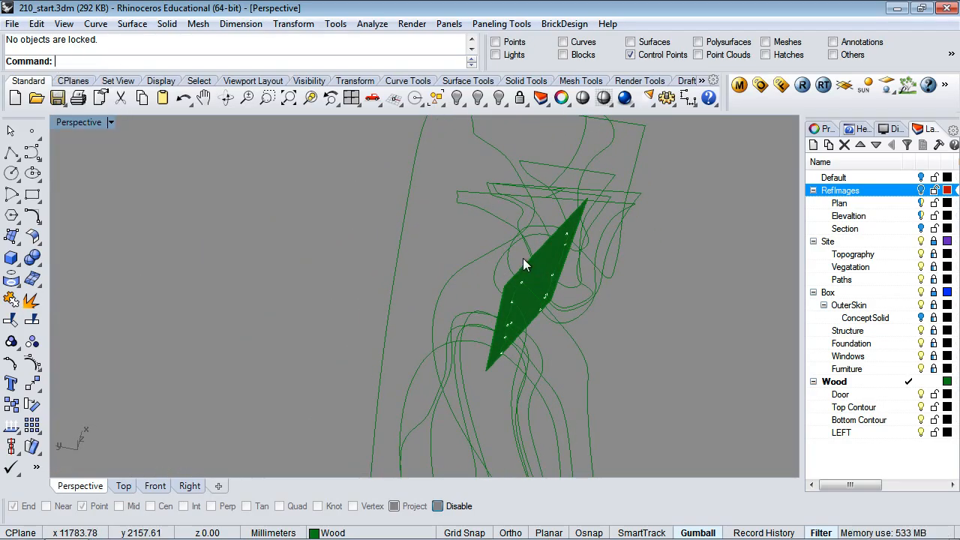
{"action": "scroll", "coordinate": [552, 288], "scroll_direction": "down", "scroll_amount": 5}
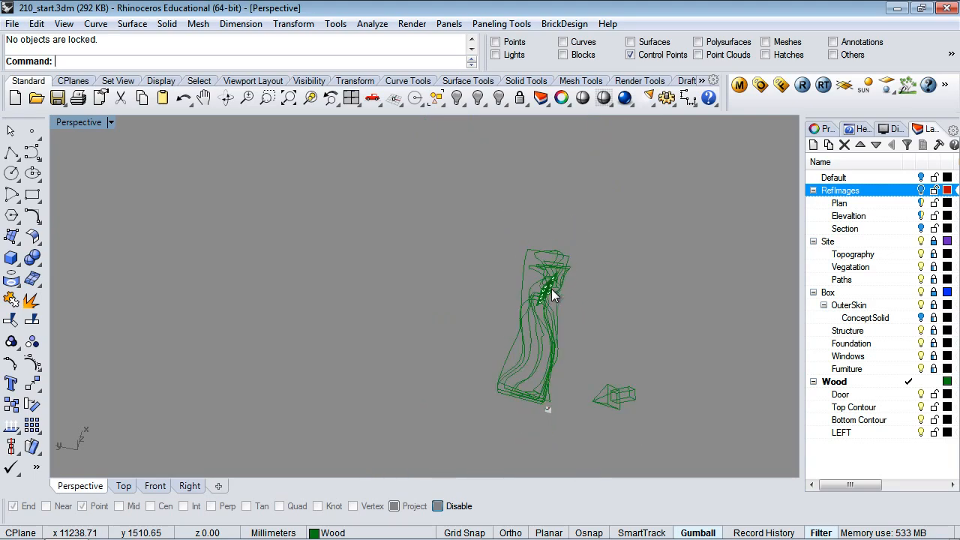
{"action": "scroll", "coordinate": [573, 314], "scroll_direction": "up", "scroll_amount": 2}
{"action": "right_click_drag", "start_coordinate": [595, 347], "coordinate": [600, 269], "text": "shift"}
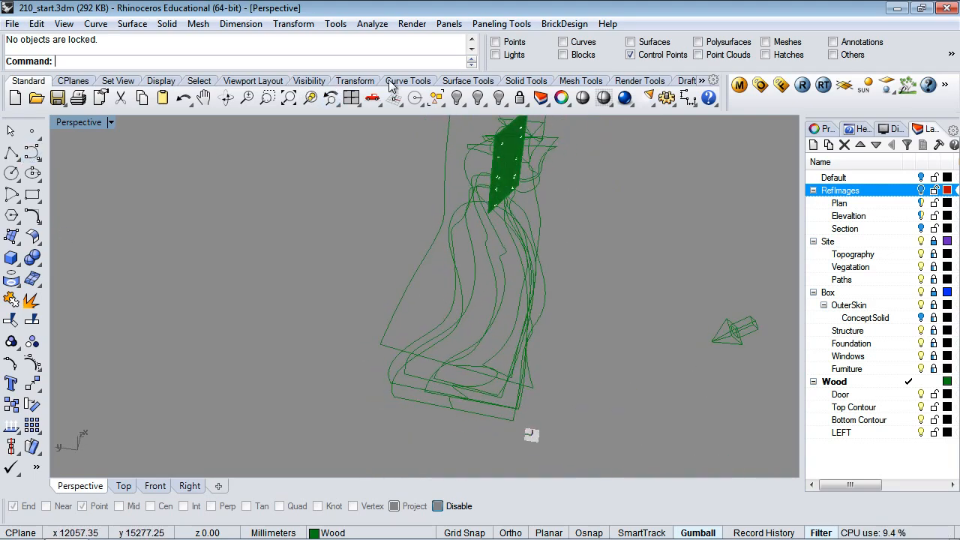
{"action": "left_click", "coordinate": [455, 80]}
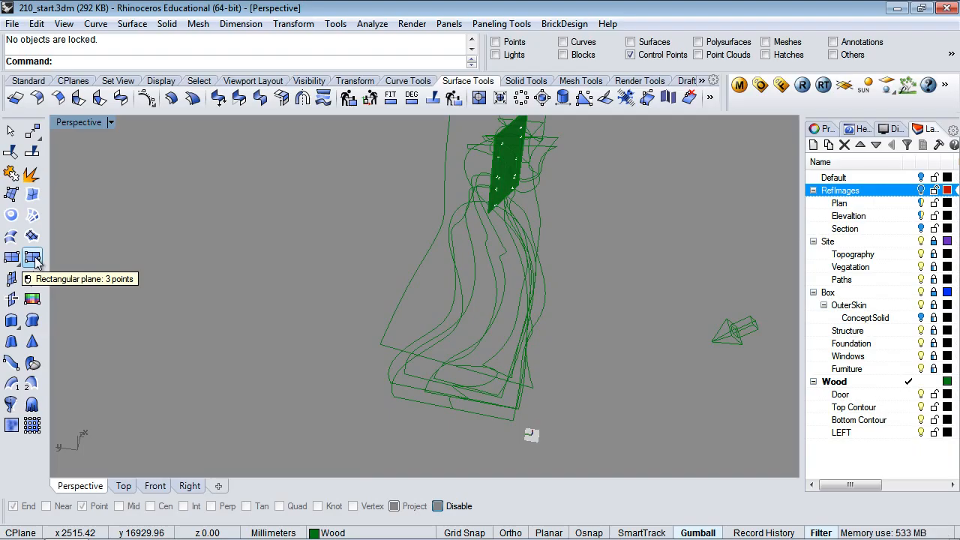
In the Top view, turn on the RefImages layer and frame the Wood contours over the plan image
{"action": "left_click", "coordinate": [124, 487]}
{"action": "scroll", "coordinate": [408, 304], "scroll_direction": "down", "scroll_amount": 5}
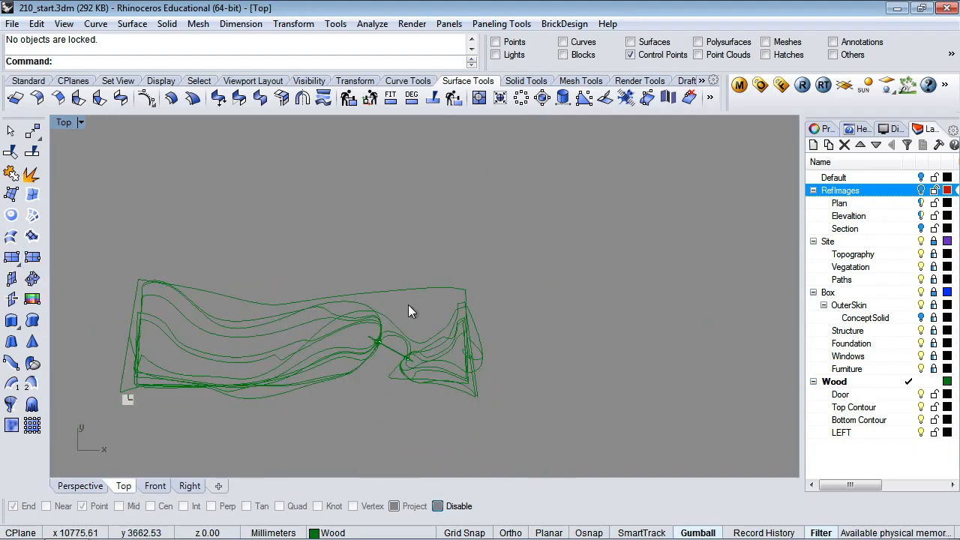
{"action": "left_click", "coordinate": [922, 191]}
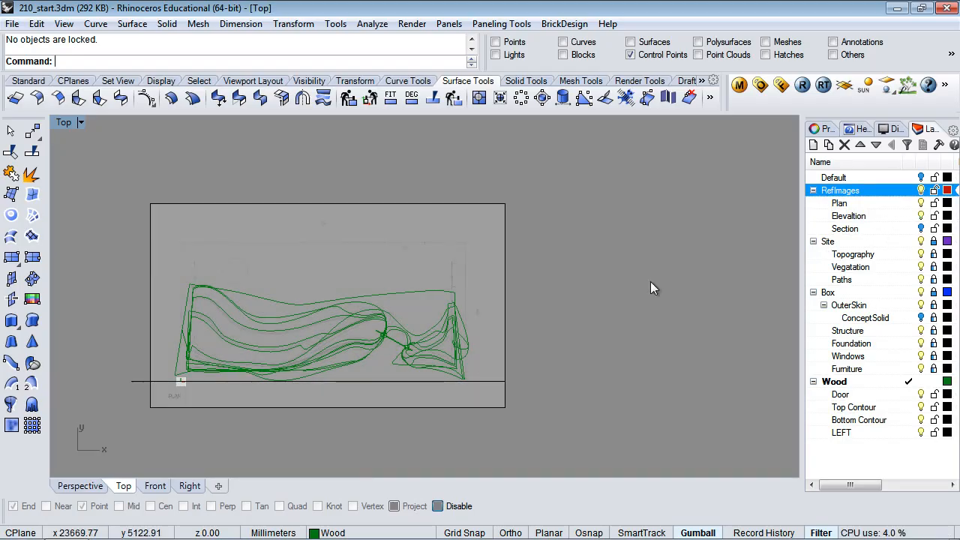
{"action": "right_click_drag", "start_coordinate": [567, 327], "coordinate": [659, 307]}
{"action": "scroll", "coordinate": [581, 289], "scroll_direction": "up", "scroll_amount": 5}
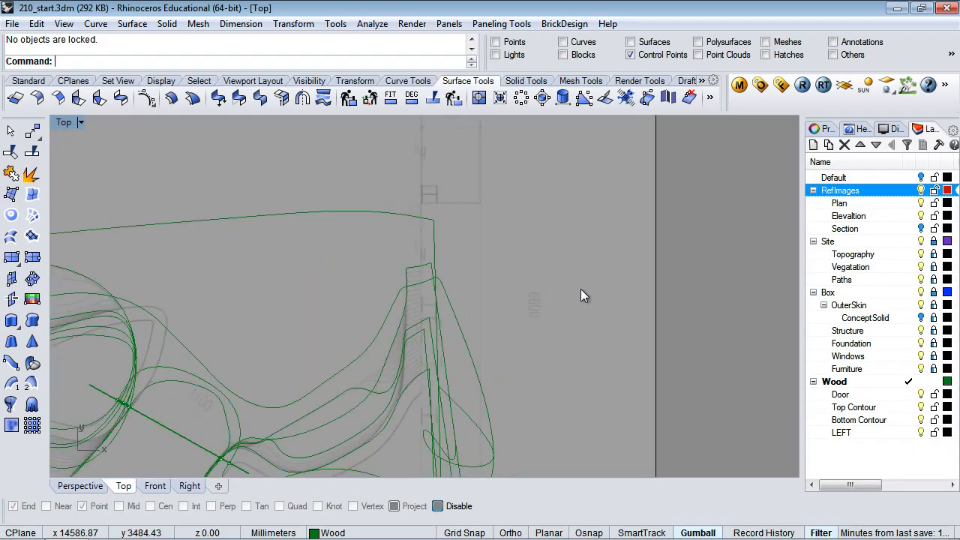
{"action": "right_click_drag", "start_coordinate": [695, 312], "coordinate": [759, 289]}
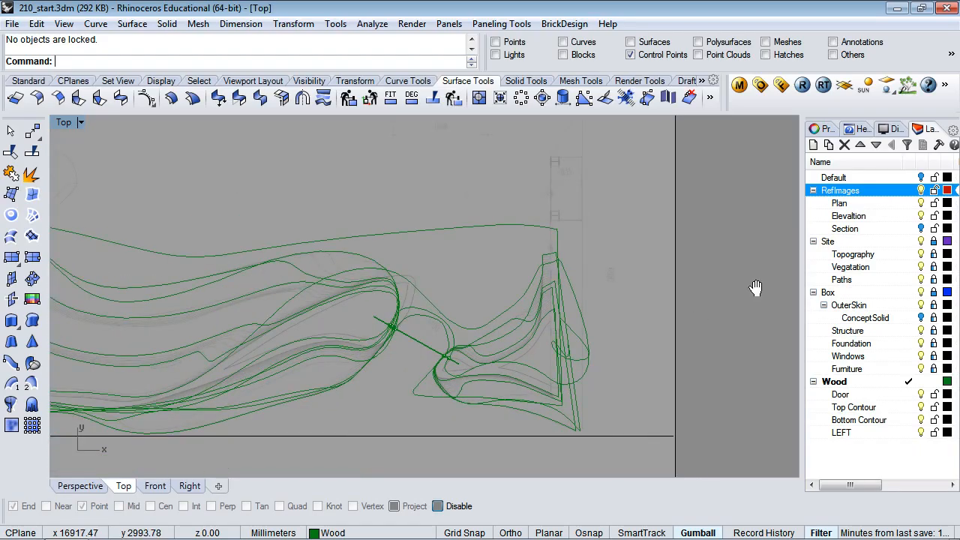
{"action": "right_click_drag", "start_coordinate": [366, 327], "coordinate": [538, 308]}
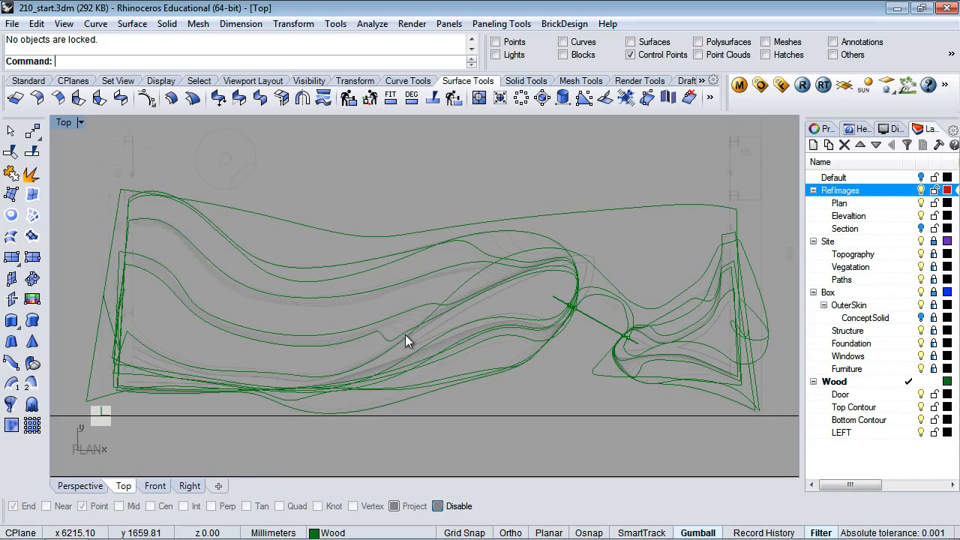
{"action": "left_click", "coordinate": [81, 487]}
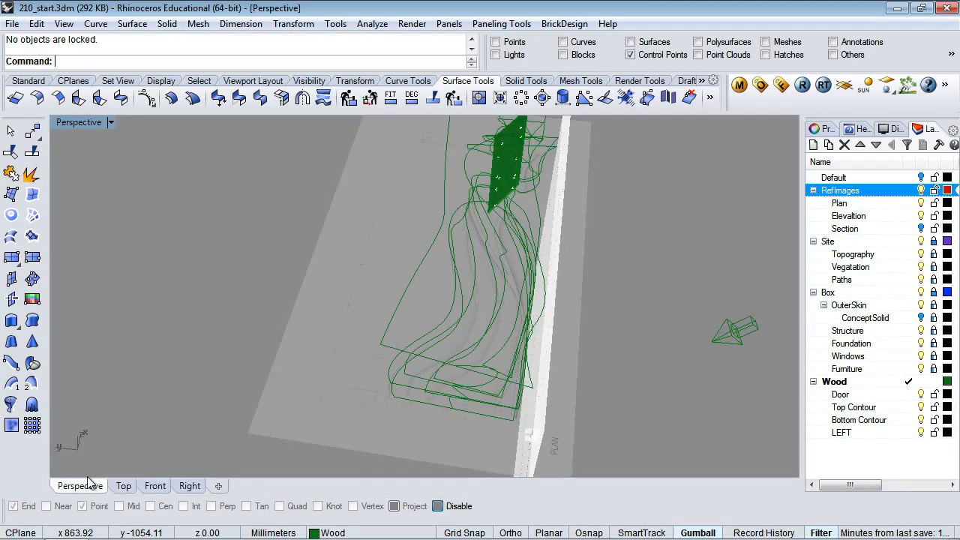
{"action": "right_click_drag", "start_coordinate": [603, 288], "coordinate": [600, 217]}
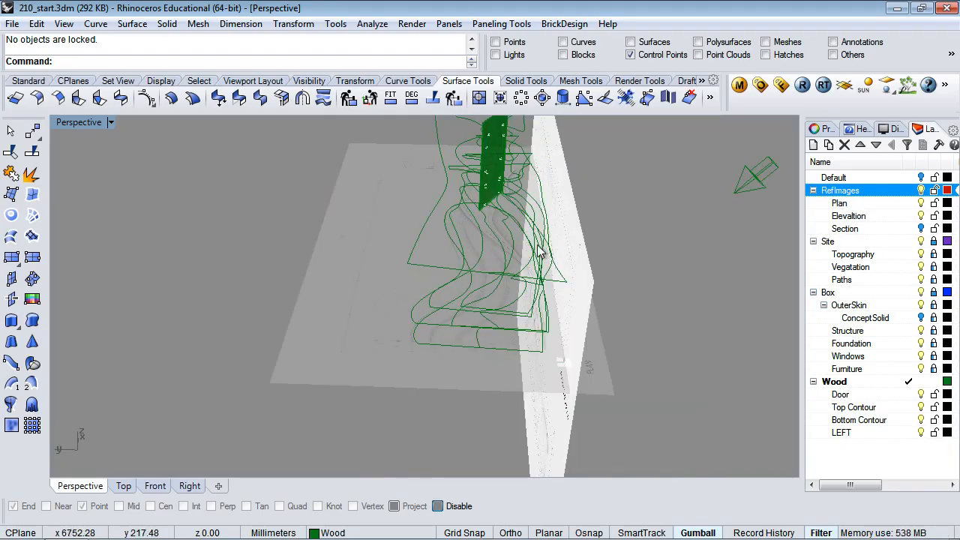
{"action": "right_click_drag", "start_coordinate": [617, 244], "coordinate": [725, 267]}
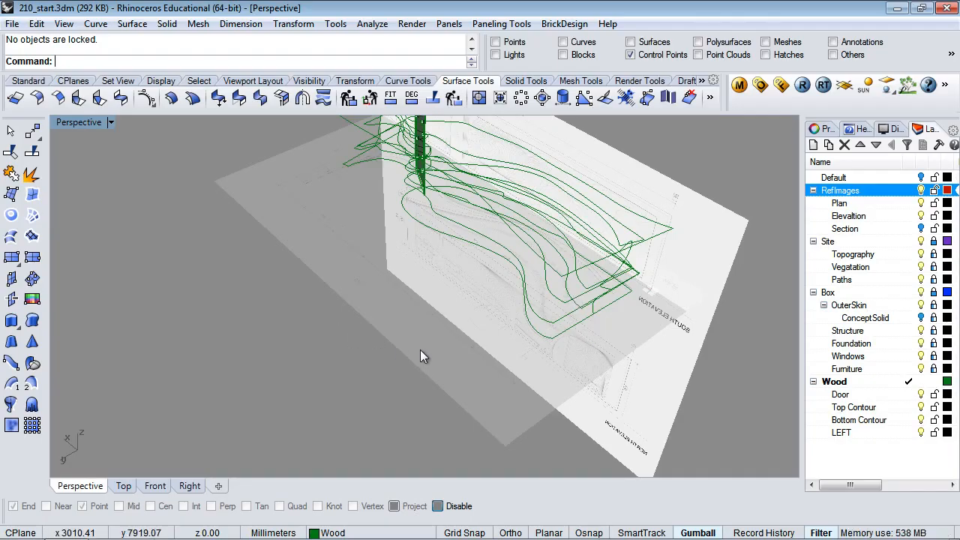
{"action": "right_click_drag", "start_coordinate": [421, 351], "coordinate": [180, 404]}
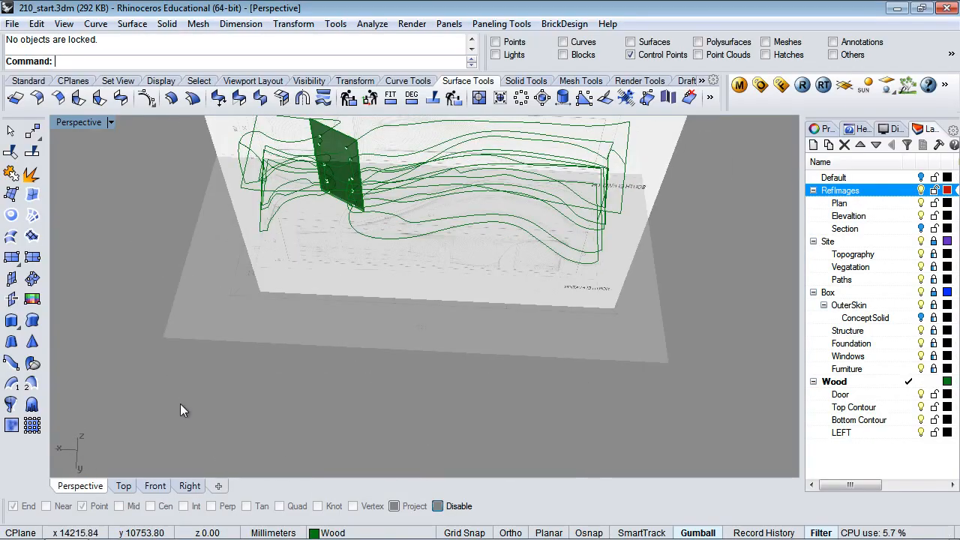
{"action": "left_click", "coordinate": [125, 486]}
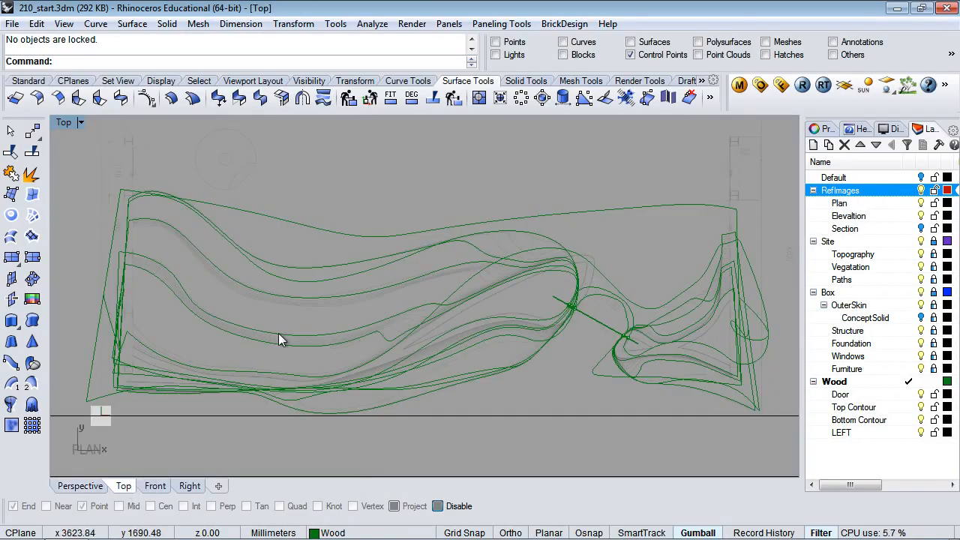
Start the Box tool and zoom the Top view to the end of the contours
{"action": "scroll", "coordinate": [278, 333], "scroll_direction": "down", "scroll_amount": 5}
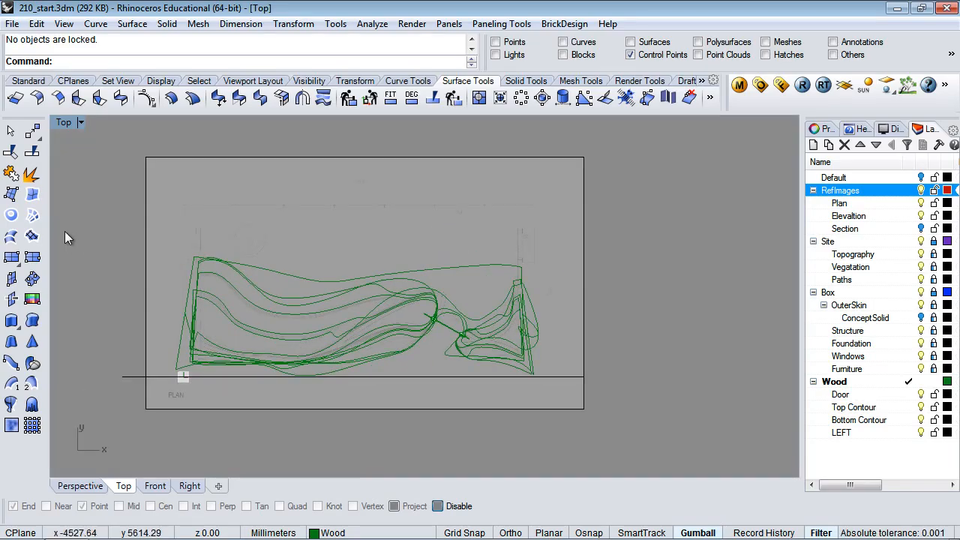
{"action": "left_click", "coordinate": [32, 256]}
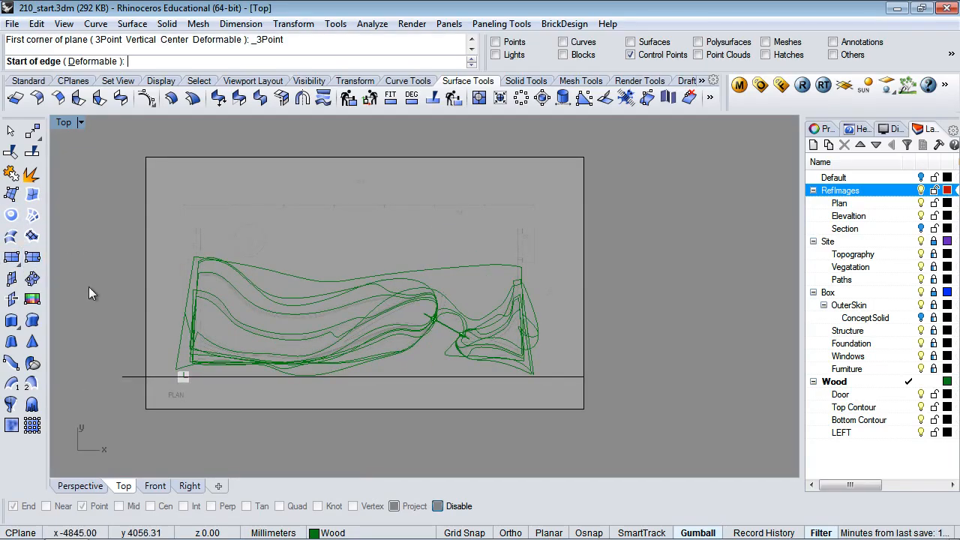
{"action": "scroll", "coordinate": [196, 258], "scroll_direction": "up", "scroll_amount": 4}
{"action": "scroll", "coordinate": [196, 257], "scroll_direction": "up", "scroll_amount": 3}
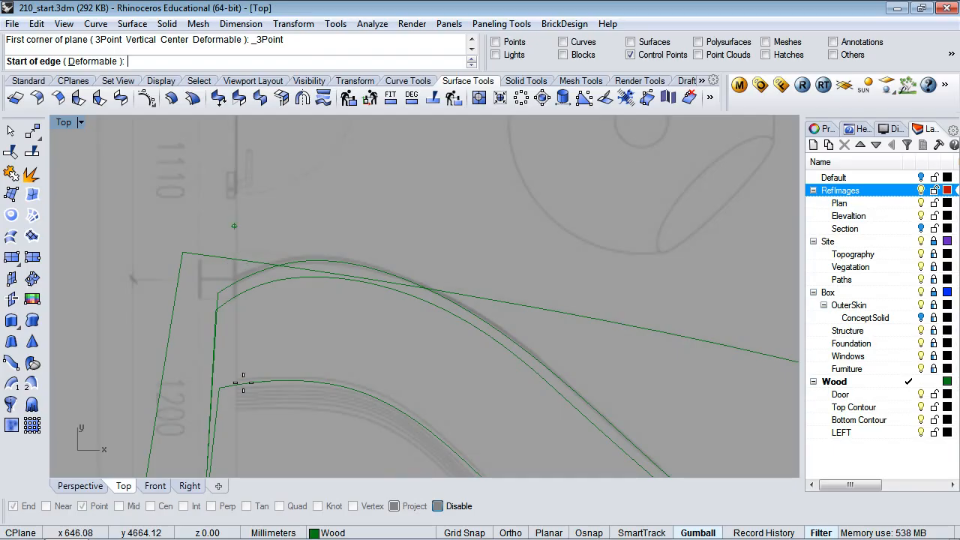
{"action": "scroll", "coordinate": [256, 345], "scroll_direction": "down", "scroll_amount": 5}
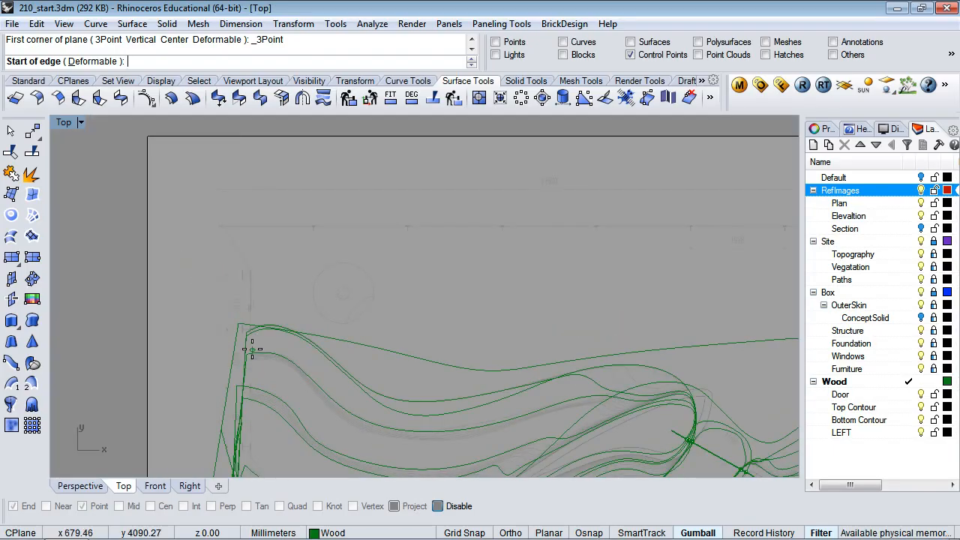
{"action": "scroll", "coordinate": [254, 346], "scroll_direction": "down", "scroll_amount": 4}
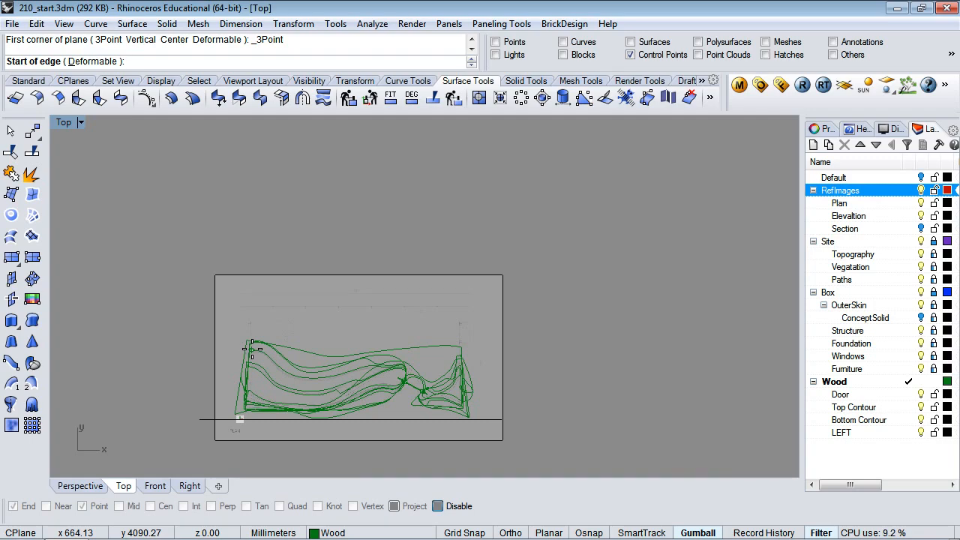
{"action": "scroll", "coordinate": [253, 349], "scroll_direction": "down", "scroll_amount": 2}
{"action": "scroll", "coordinate": [253, 349], "scroll_direction": "up", "scroll_amount": 8}
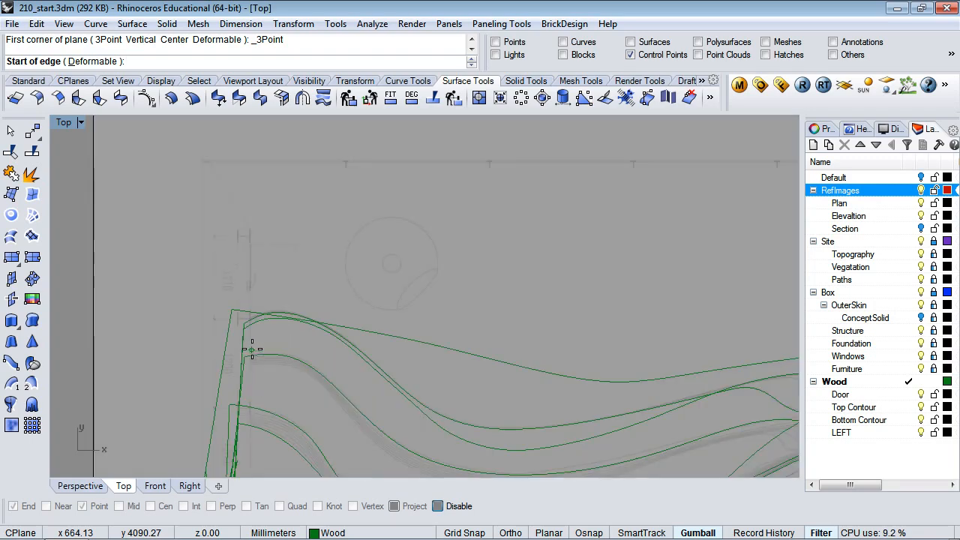
{"action": "scroll", "coordinate": [250, 307], "scroll_direction": "up", "scroll_amount": 1}
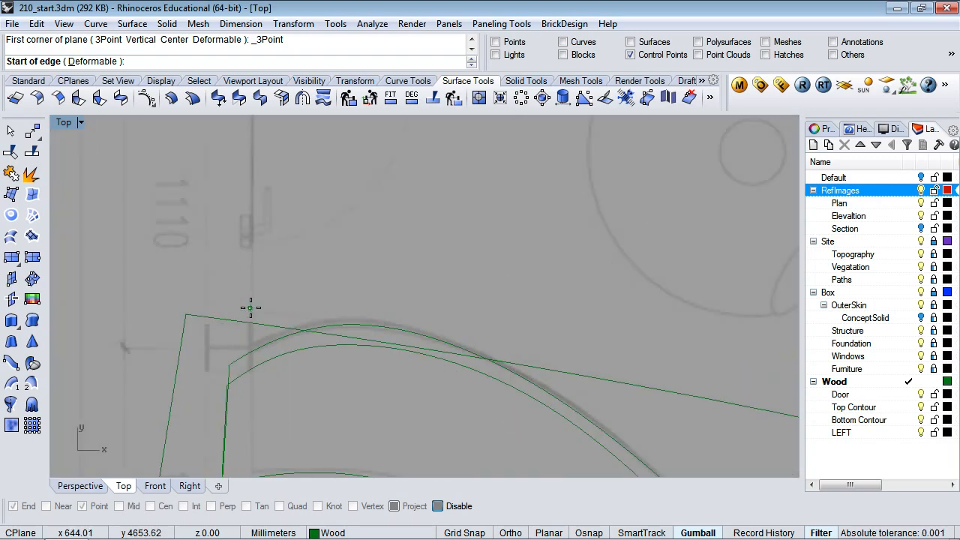
Pick the box's first edge as a straight vertical line in the Top view
{"action": "left_click", "coordinate": [251, 310]}
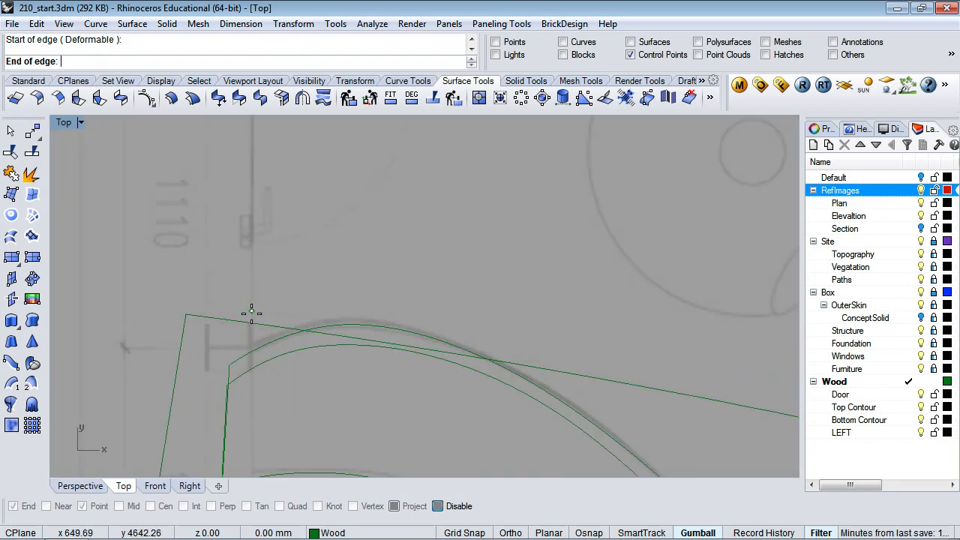
{"action": "scroll", "coordinate": [252, 322], "scroll_direction": "down", "scroll_amount": 4}
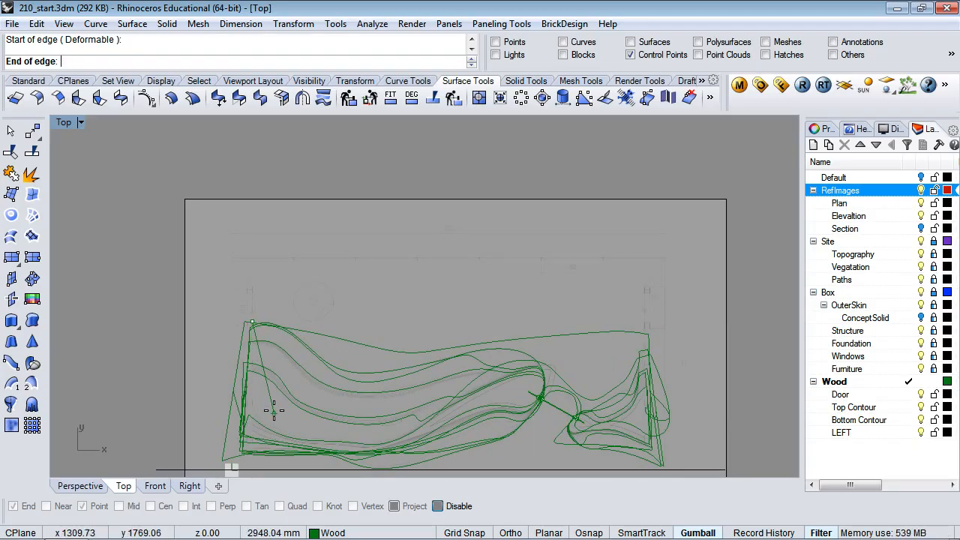
{"action": "right_click_drag", "start_coordinate": [274, 410], "coordinate": [288, 247]}
{"action": "key", "text": "shift"}
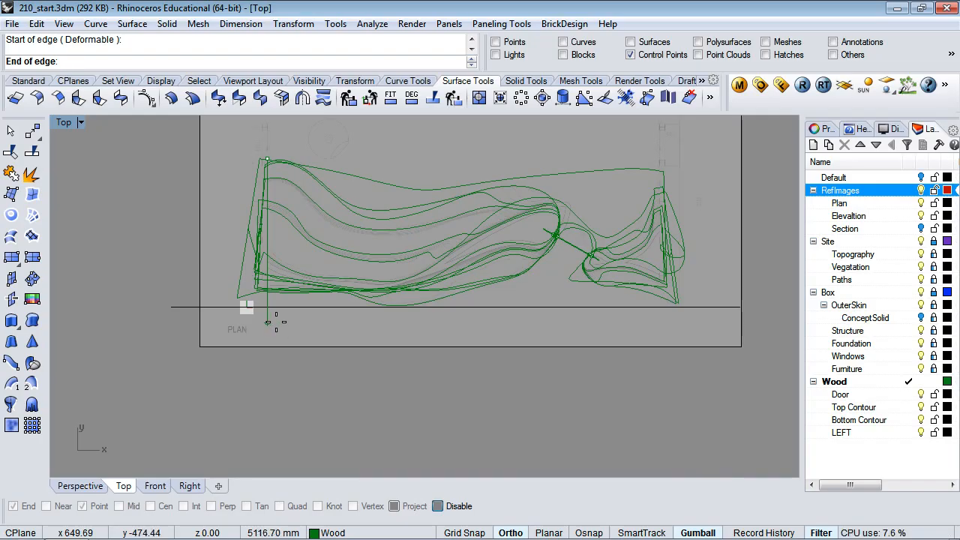
{"action": "key", "text": "F8"}
{"action": "left_click", "coordinate": [275, 319]}
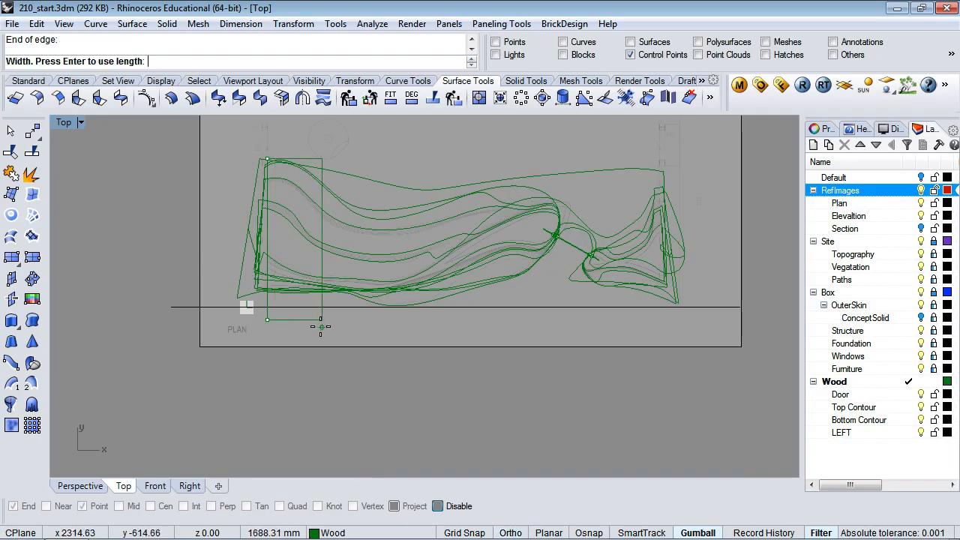
Set the box width vertically in the Front view to finish the thin upright box
{"action": "left_click", "coordinate": [155, 486]}
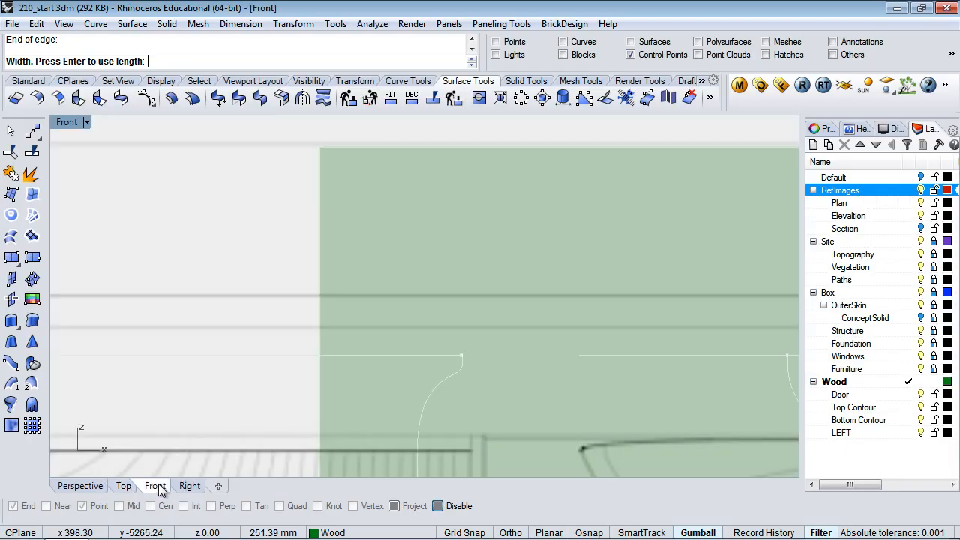
{"action": "scroll", "coordinate": [337, 357], "scroll_direction": "down", "scroll_amount": 5}
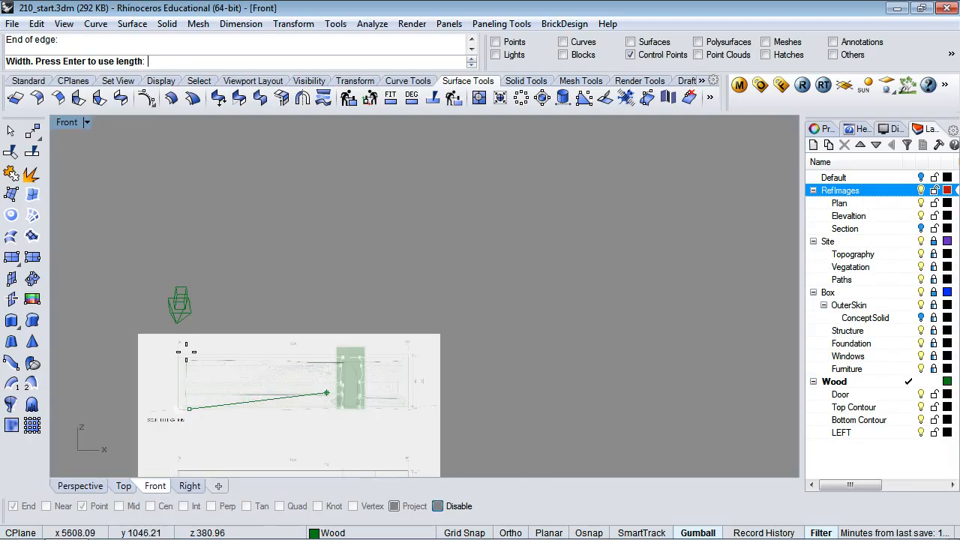
{"action": "key", "text": "F8"}
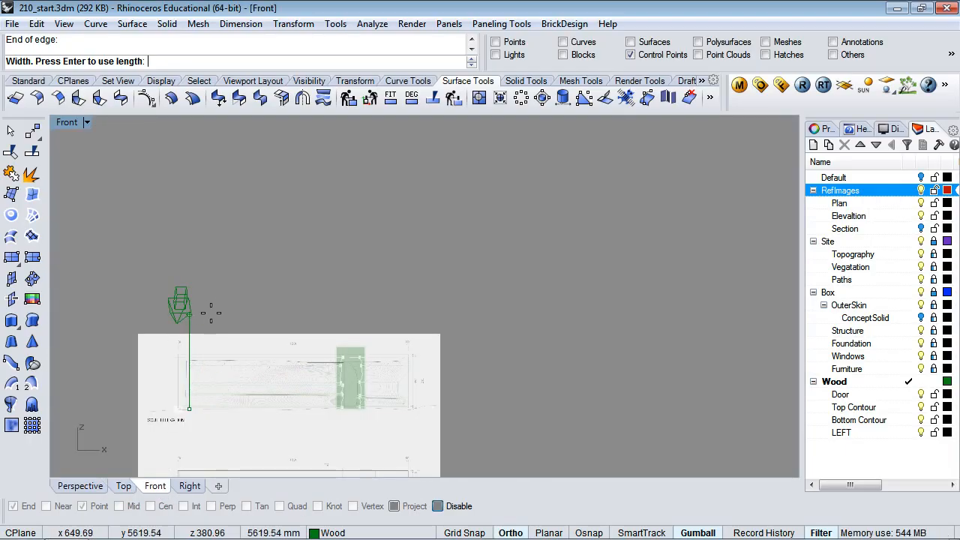
{"action": "left_click", "coordinate": [212, 318]}
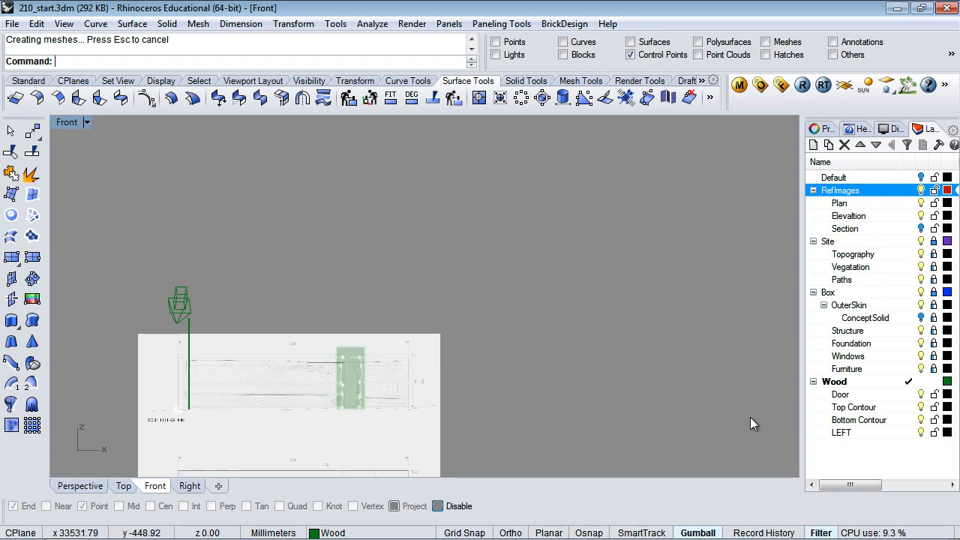
Switch to Perspective, select the Top Contour layer, and orbit and zoom onto the new upright panel
{"action": "left_click", "coordinate": [80, 486]}
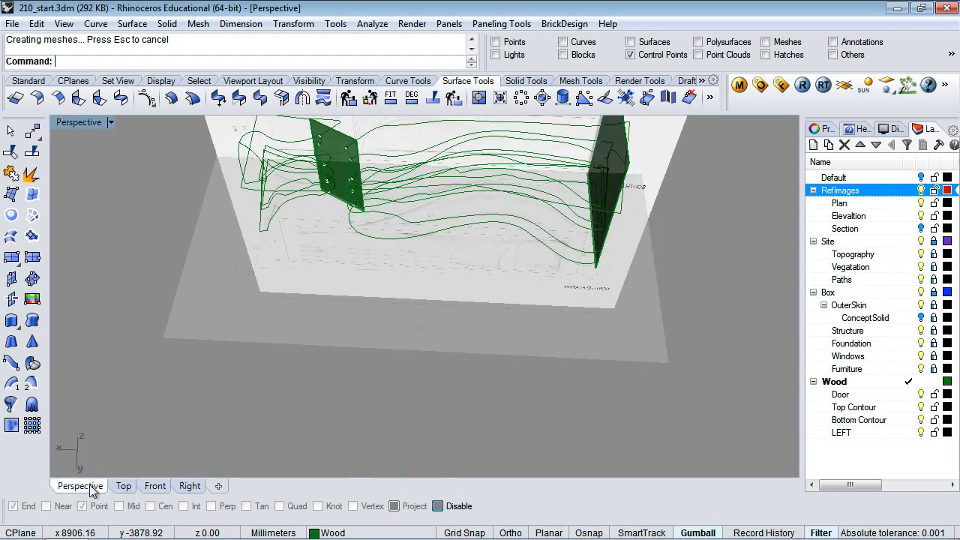
{"action": "scroll", "coordinate": [364, 235], "scroll_direction": "down", "scroll_amount": 3}
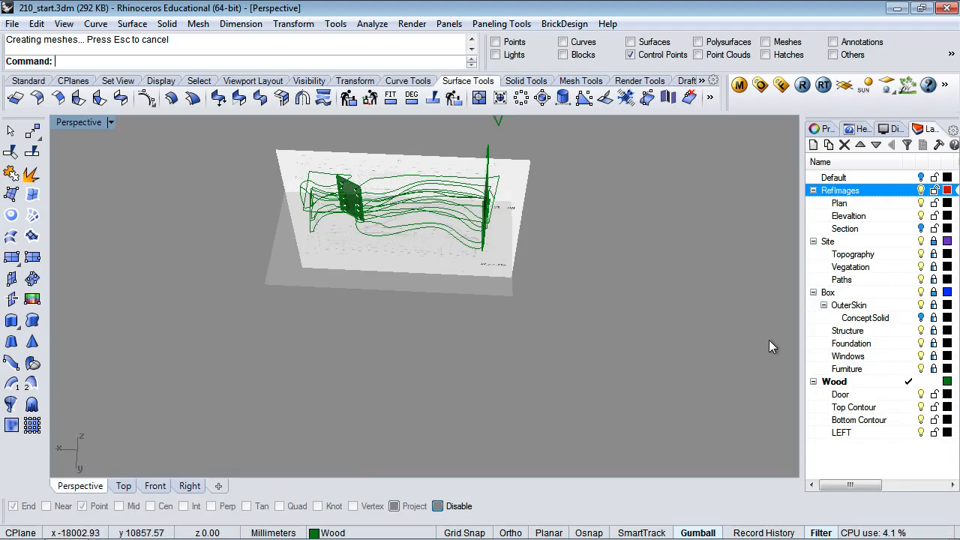
{"action": "left_click", "coordinate": [924, 412]}
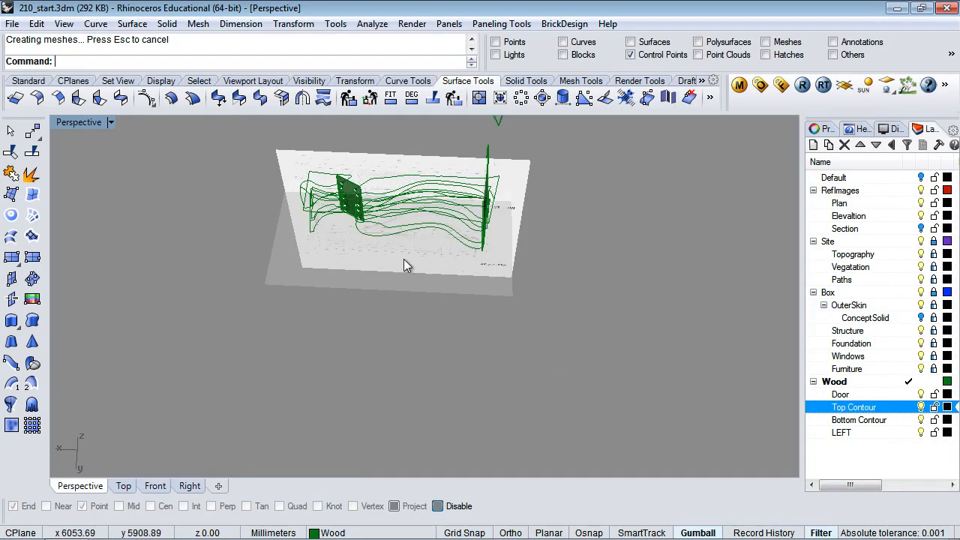
{"action": "right_click_drag", "start_coordinate": [380, 336], "coordinate": [433, 368]}
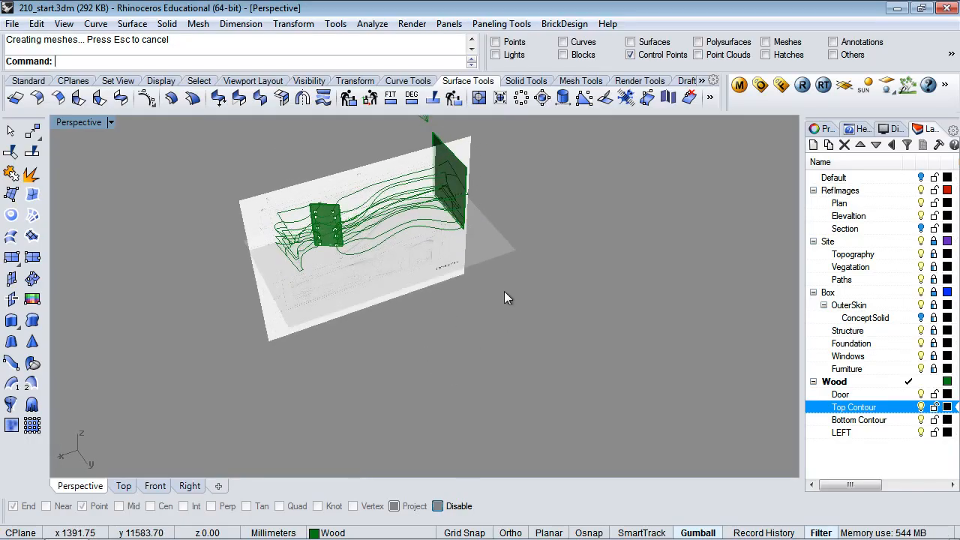
{"action": "right_click_drag", "start_coordinate": [504, 292], "coordinate": [490, 353]}
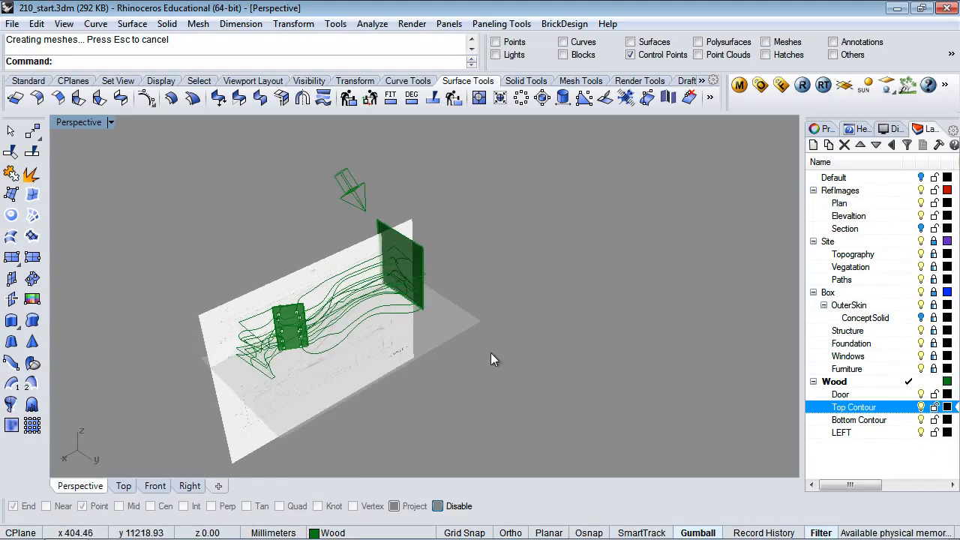
{"action": "scroll", "coordinate": [397, 232], "scroll_direction": "up", "scroll_amount": 3}
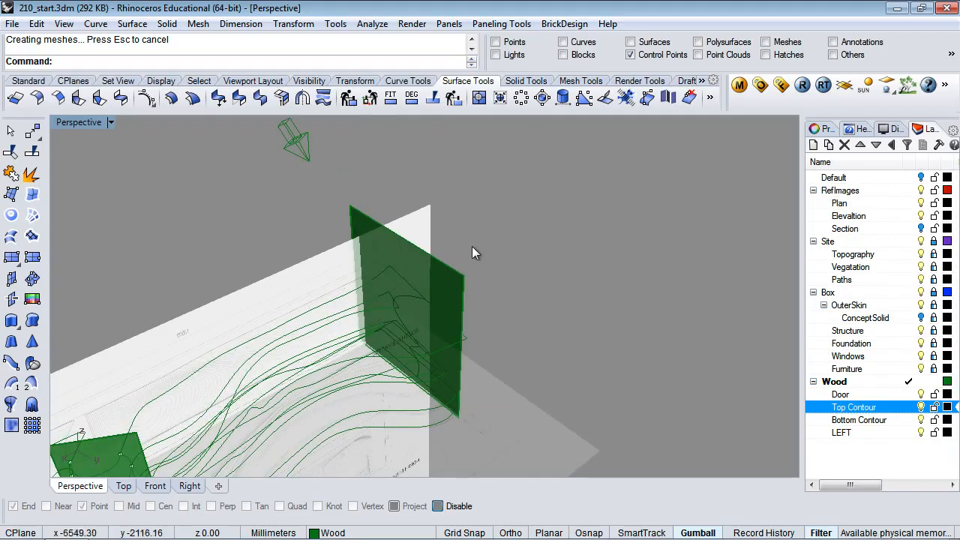
{"action": "left_click_drag", "start_coordinate": [461, 275], "coordinate": [481, 295]}
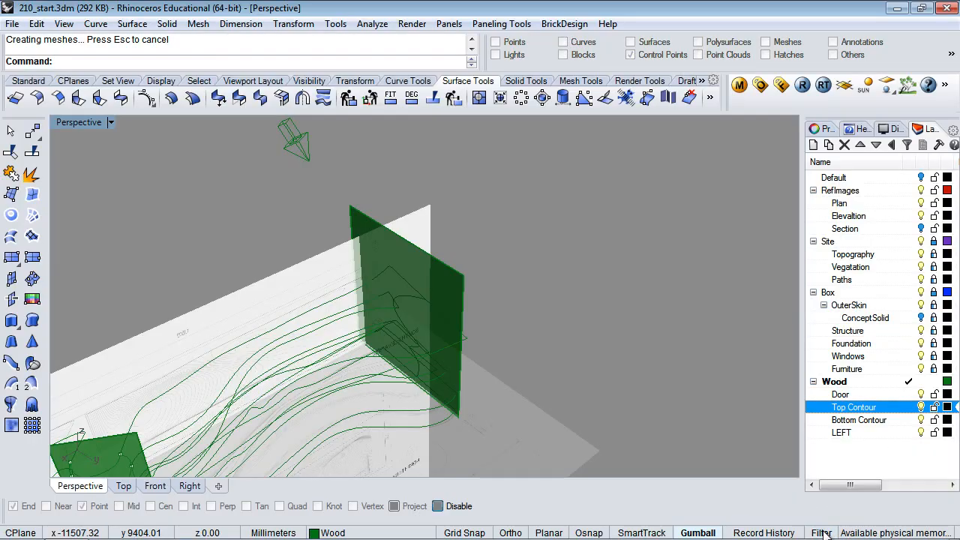
{"action": "left_click", "coordinate": [454, 292]}
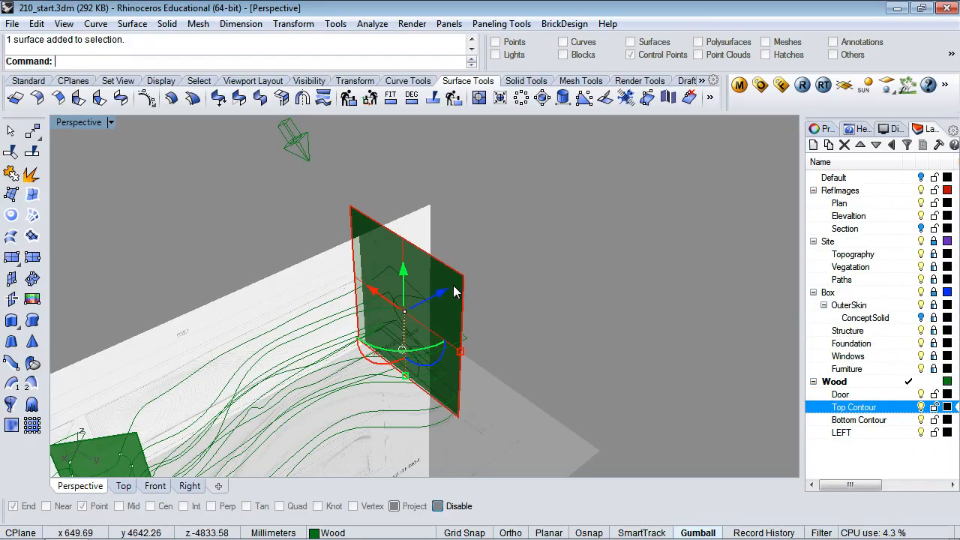
{"action": "left_click", "coordinate": [544, 284]}
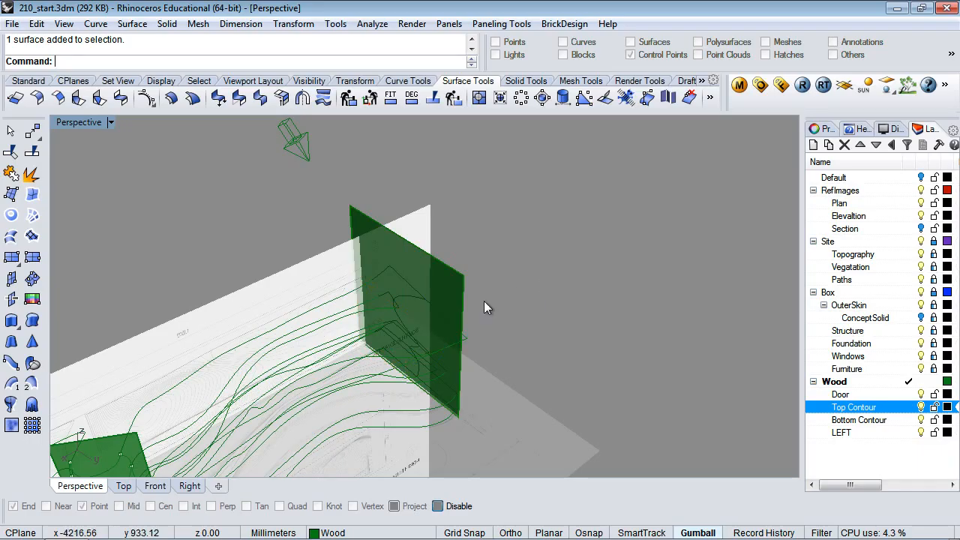
{"action": "left_click", "coordinate": [454, 287]}
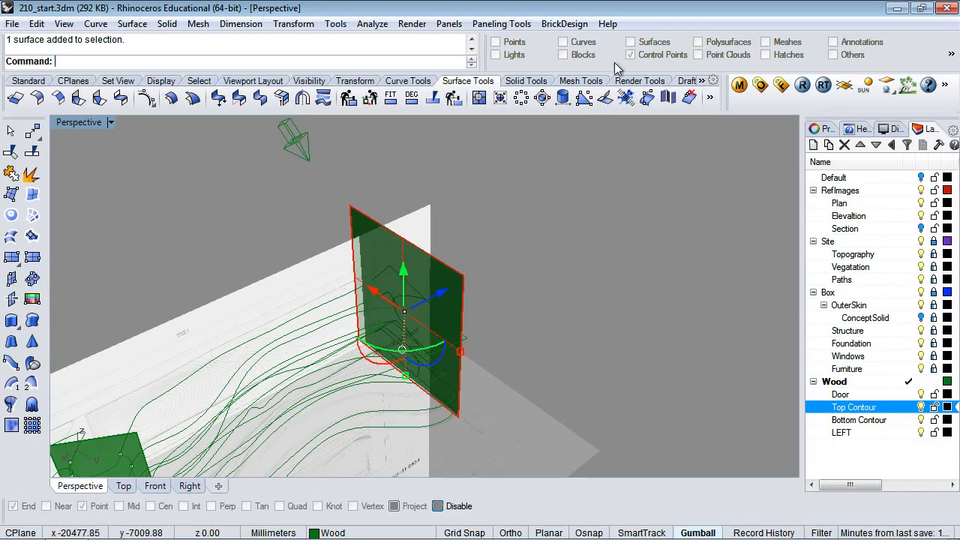
{"action": "left_click", "coordinate": [554, 271]}
{"action": "right_click_drag", "start_coordinate": [497, 319], "coordinate": [547, 298]}
{"action": "left_click", "coordinate": [486, 277]}
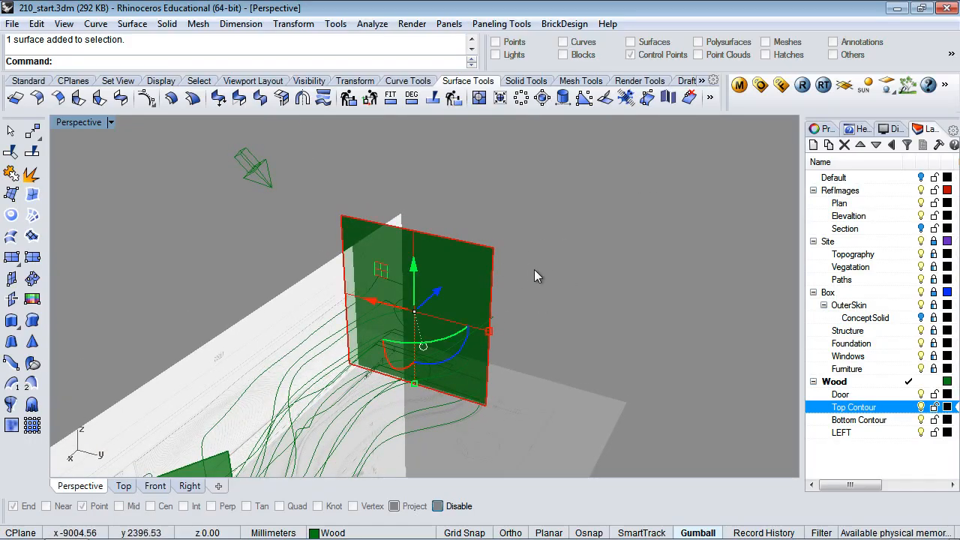
{"action": "mouse_move", "coordinate": [528, 285]}
{"action": "right_mouse_down"}
{"action": "mouse_move", "coordinate": [557, 253]}
{"action": "mouse_move", "coordinate": [536, 265]}
{"action": "mouse_move", "coordinate": [518, 306]}
{"action": "mouse_move", "coordinate": [523, 275]}
{"action": "mouse_move", "coordinate": [517, 294]}
{"action": "right_mouse_up"}
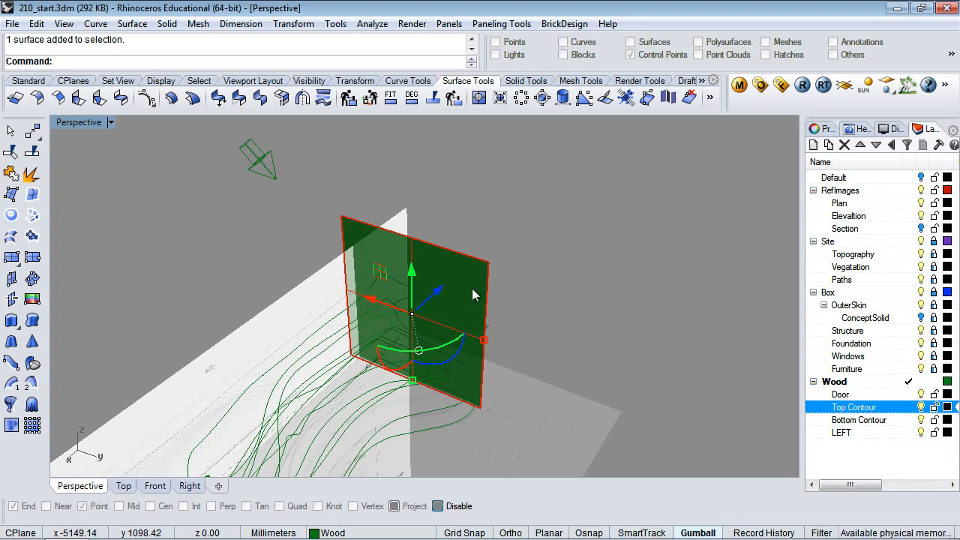
Start a Control Point Curve from the Standard tab, cancel it, and bring up the CPlanes toolset
{"action": "left_click", "coordinate": [28, 81]}
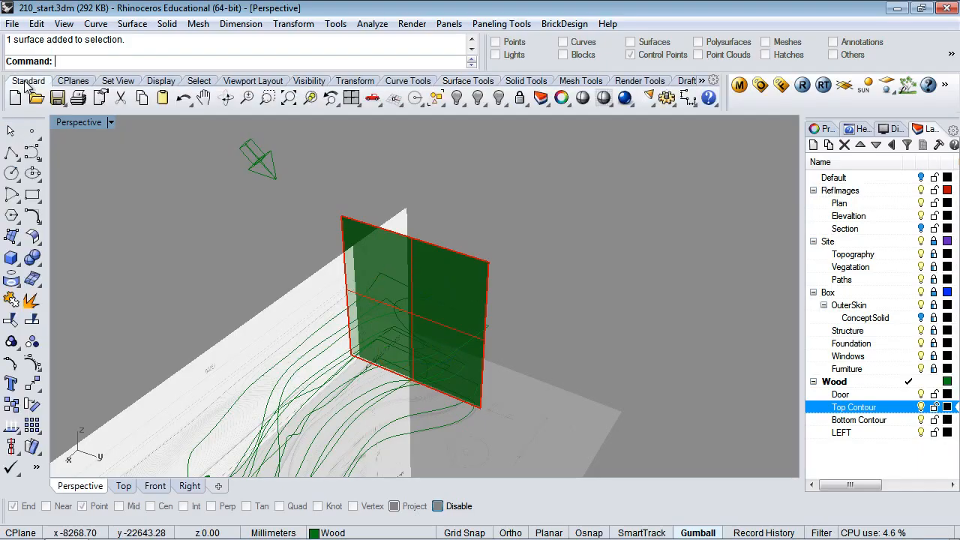
{"action": "left_click", "coordinate": [33, 153]}
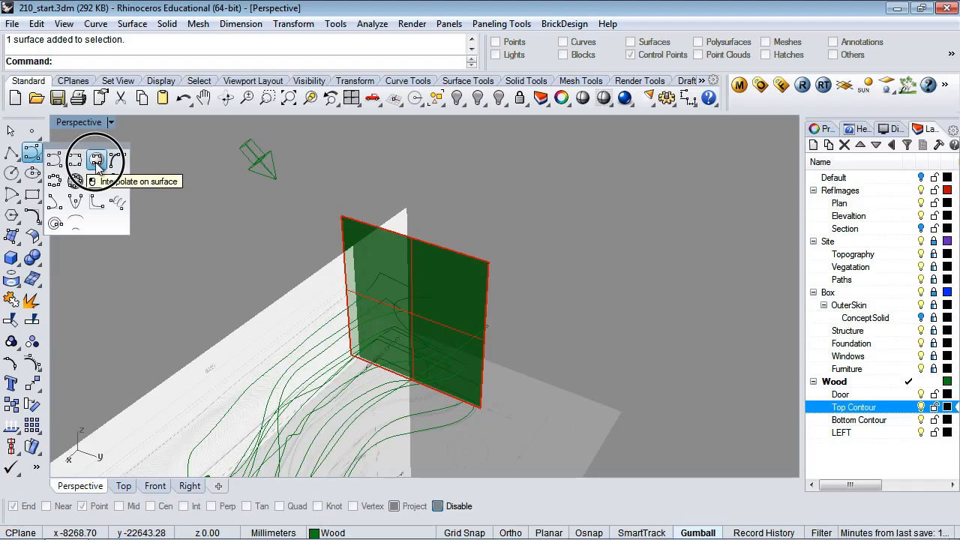
{"action": "left_click", "coordinate": [32, 156]}
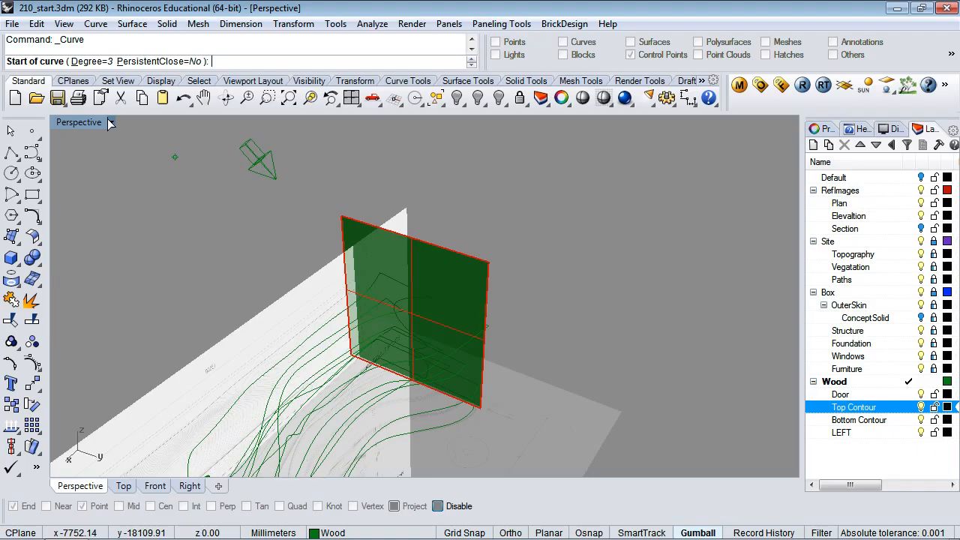
{"action": "key", "text": "Escape"}
{"action": "right_click", "coordinate": [158, 189]}
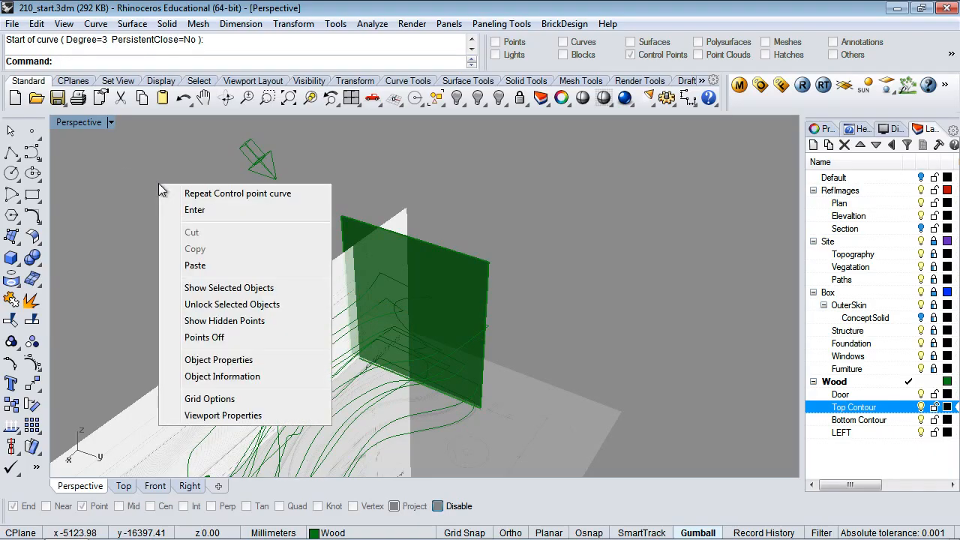
{"action": "left_click", "coordinate": [143, 182]}
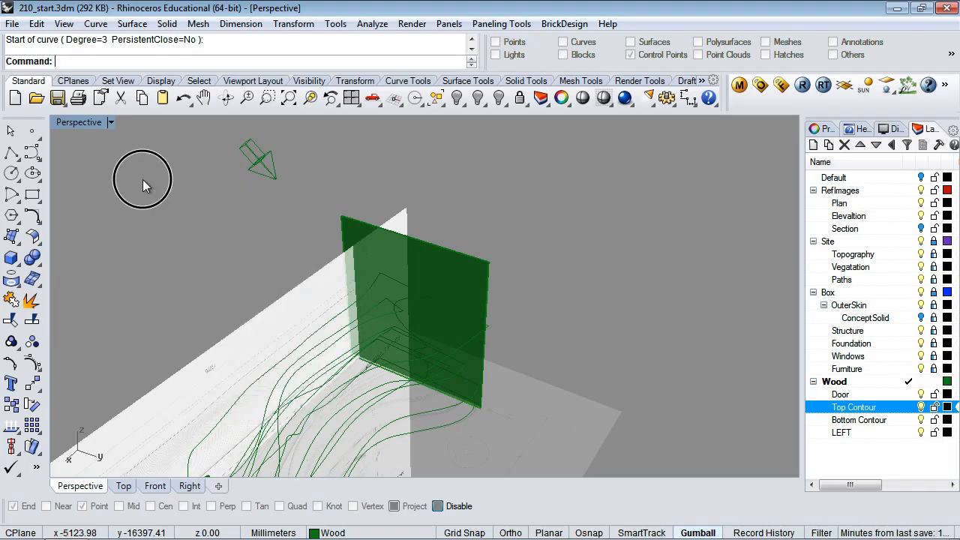
{"action": "left_click", "coordinate": [73, 81]}
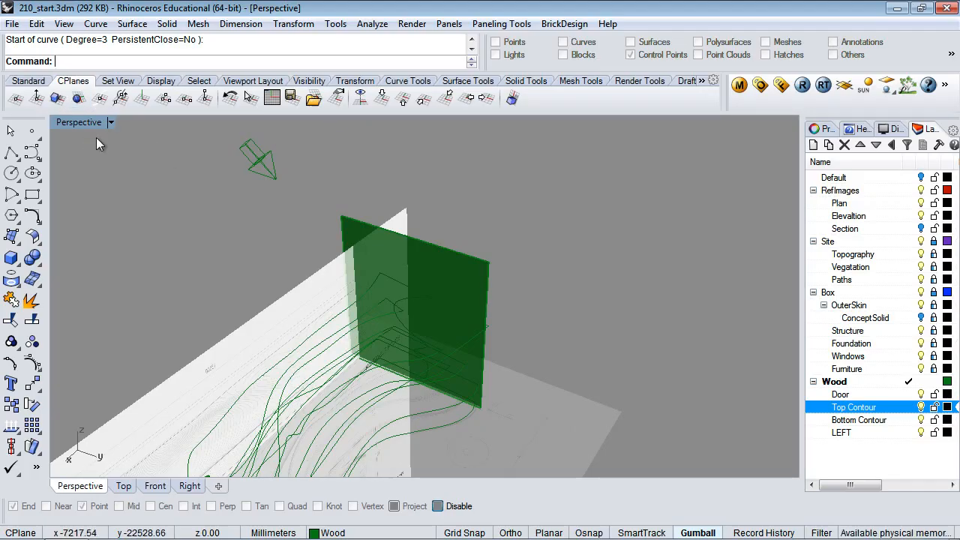
Align the construction plane to the green panel and turn object snapping back on
{"action": "left_click", "coordinate": [56, 99]}
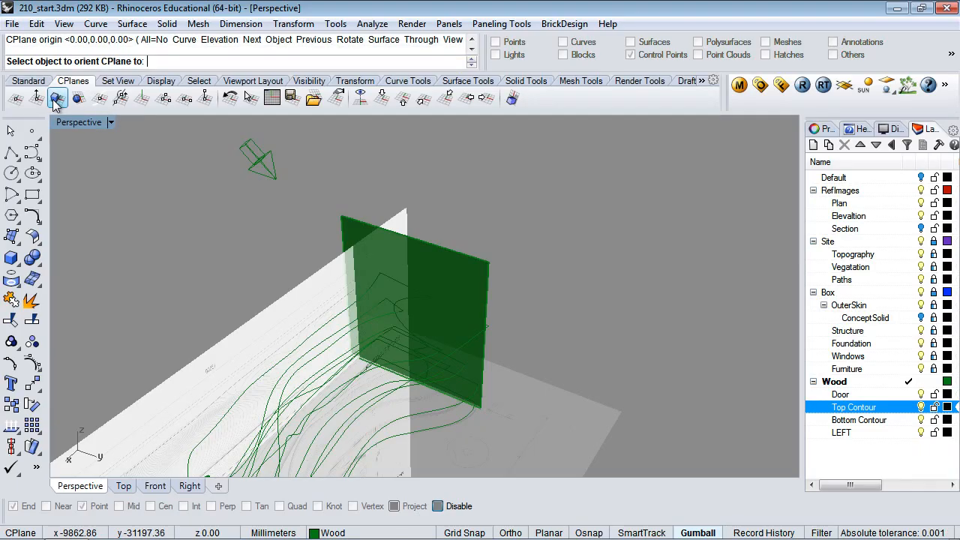
{"action": "left_click", "coordinate": [459, 273]}
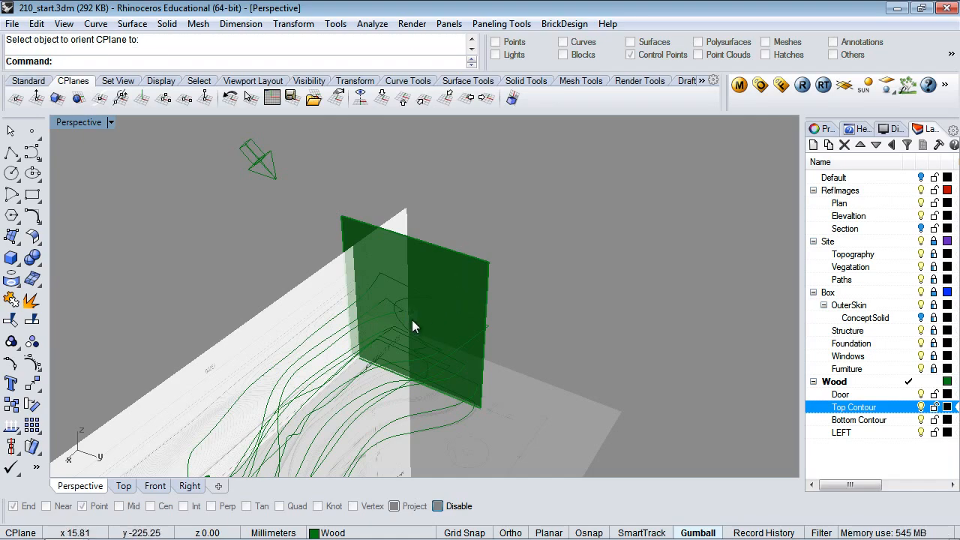
{"action": "scroll", "coordinate": [412, 319], "scroll_direction": "up", "scroll_amount": 5}
{"action": "scroll", "coordinate": [412, 320], "scroll_direction": "up", "scroll_amount": 2}
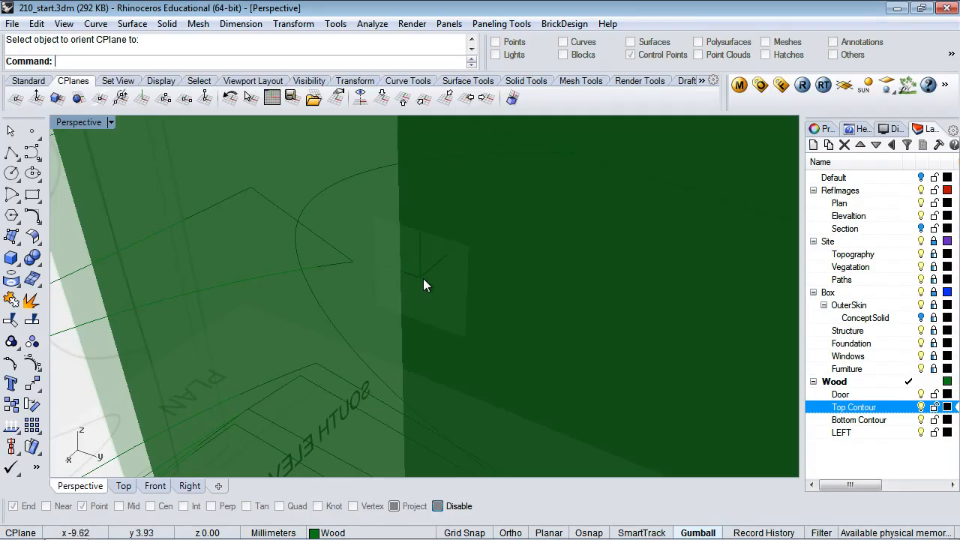
{"action": "scroll", "coordinate": [423, 278], "scroll_direction": "down", "scroll_amount": 7}
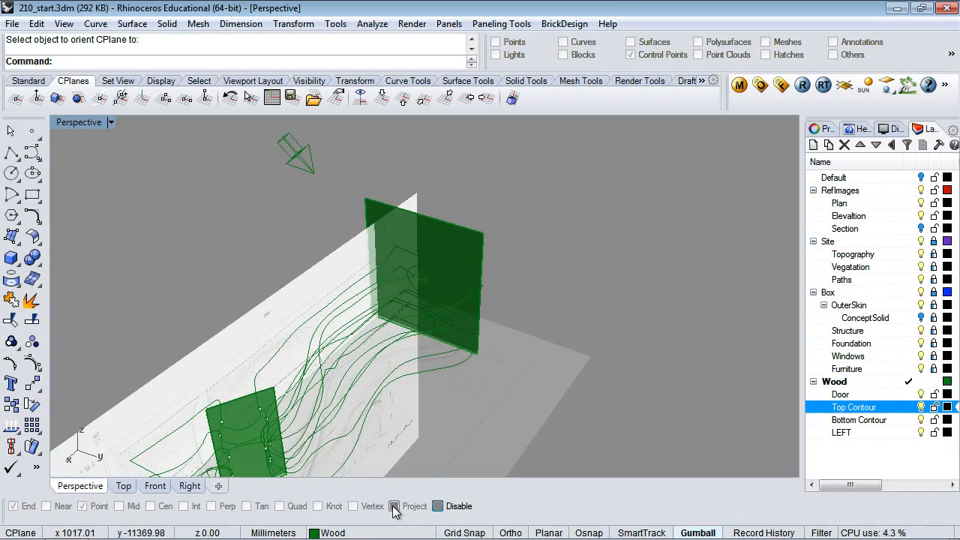
{"action": "left_click", "coordinate": [438, 507]}
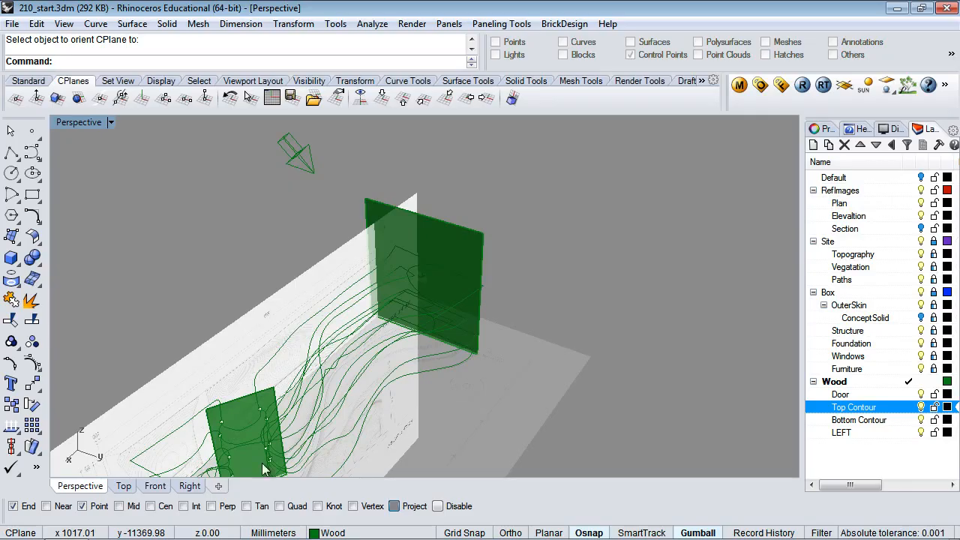
{"action": "scroll", "coordinate": [439, 267], "scroll_direction": "up", "scroll_amount": 5}
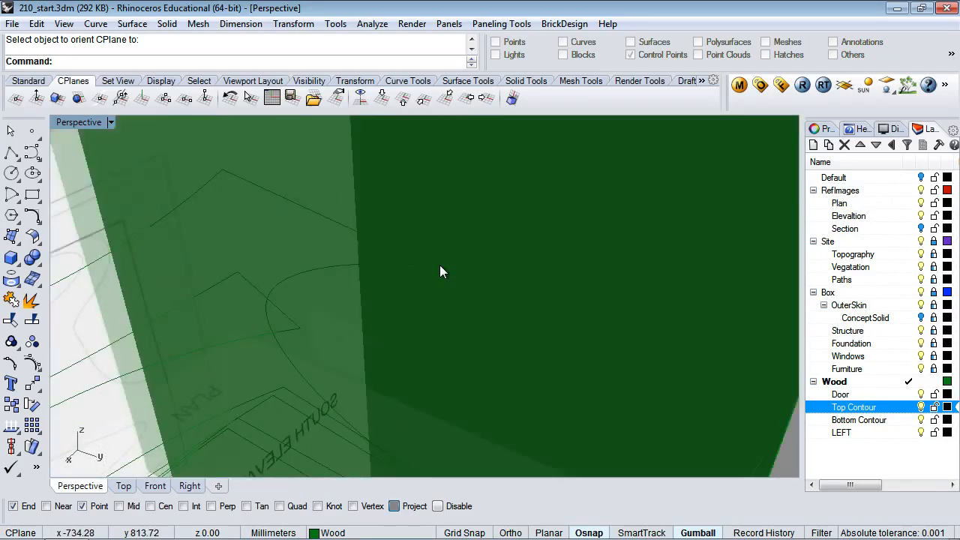
{"action": "scroll", "coordinate": [440, 266], "scroll_direction": "down", "scroll_amount": 5}
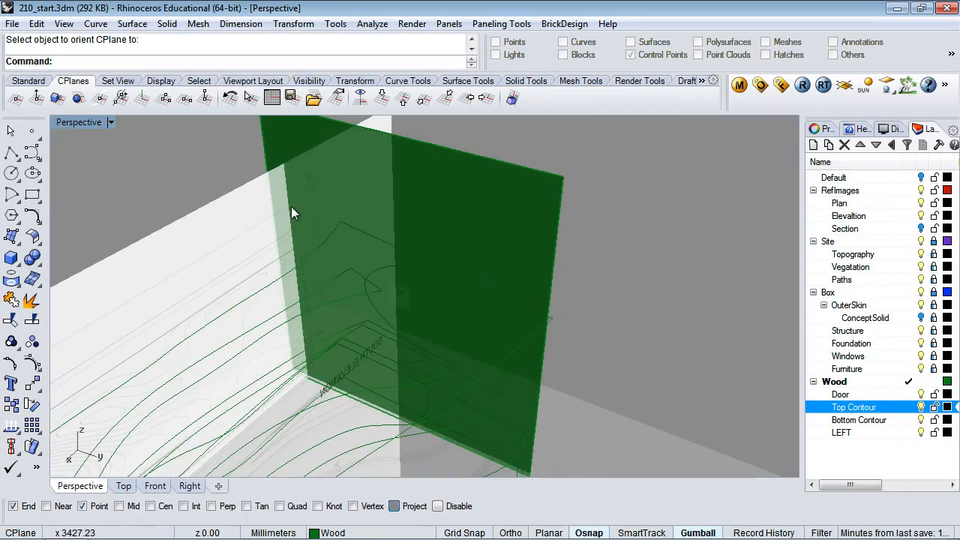
Change the Wood layer colour to Black
{"action": "left_click", "coordinate": [948, 382]}
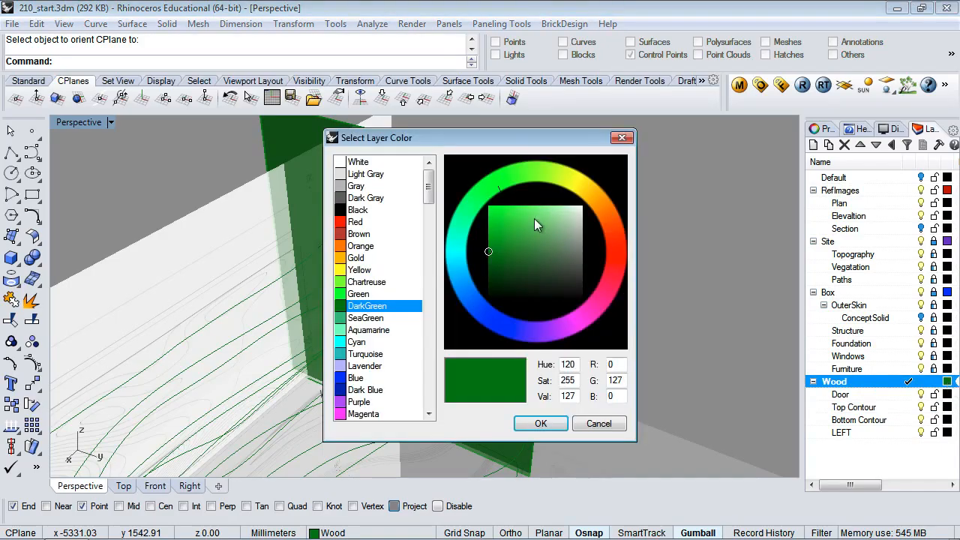
{"action": "left_click", "coordinate": [356, 210]}
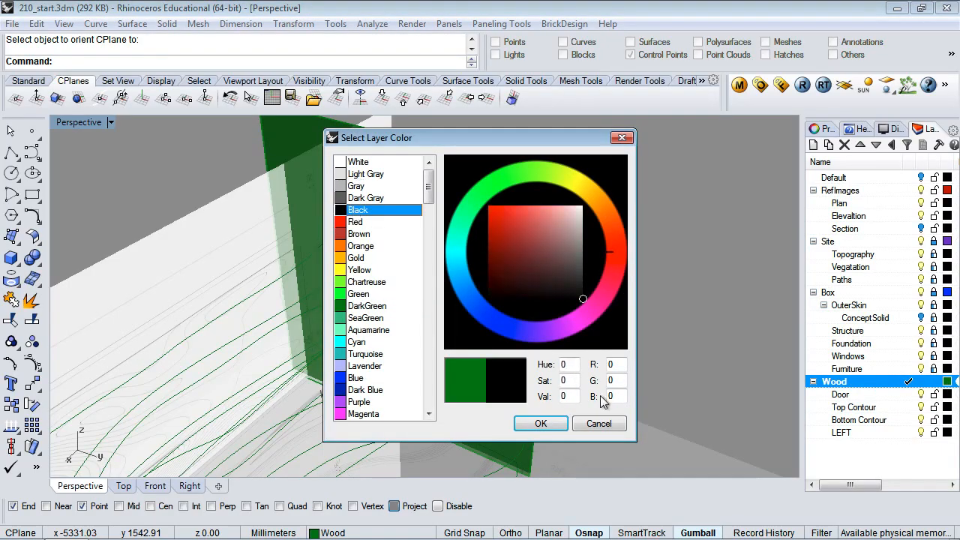
{"action": "left_click", "coordinate": [546, 424]}
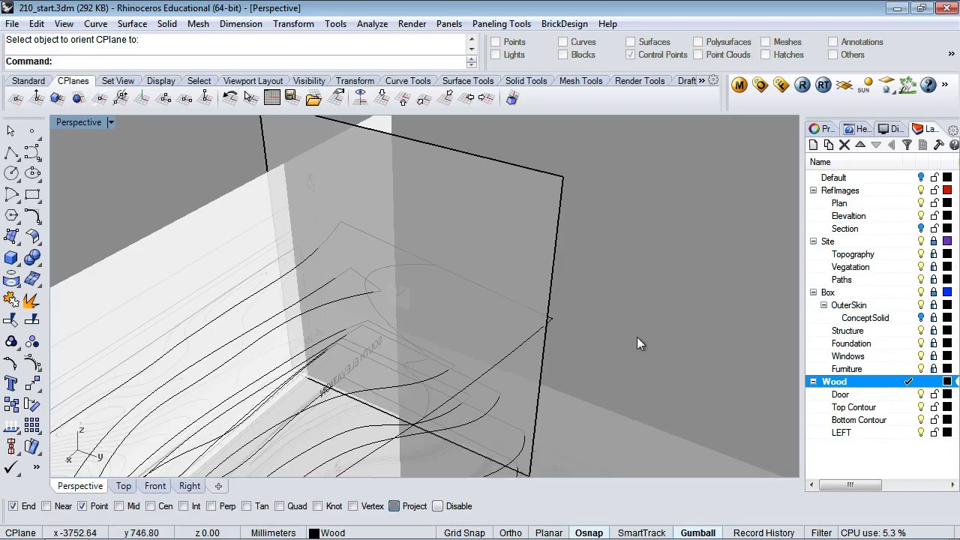
Start an interpolated curve, turn Osnap off, then cancel the curve
{"action": "left_click", "coordinate": [33, 152]}
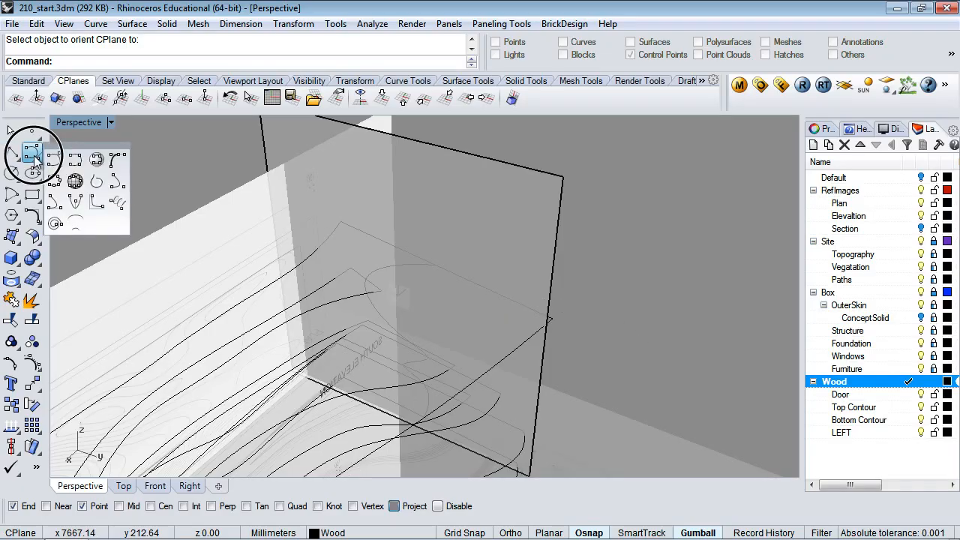
{"action": "left_click", "coordinate": [75, 161]}
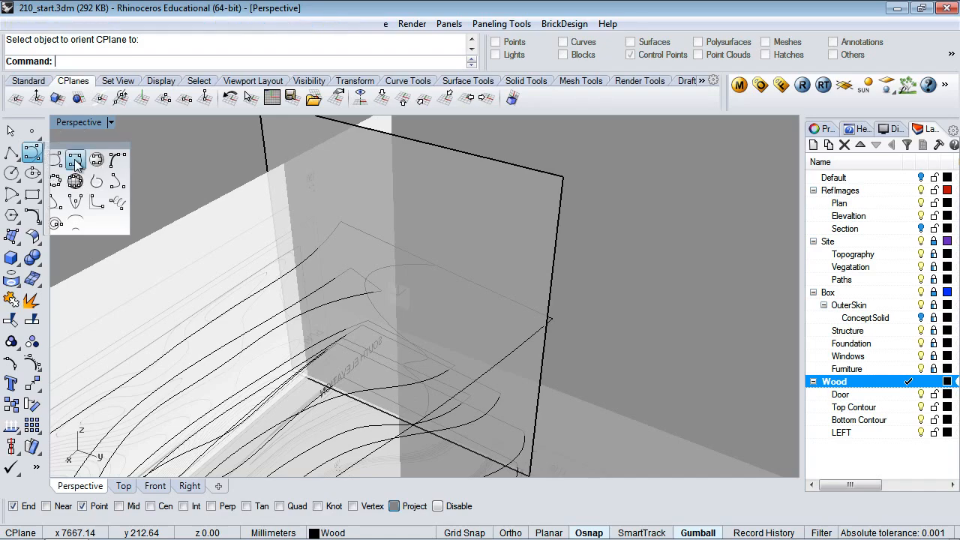
{"action": "left_click", "coordinate": [76, 159]}
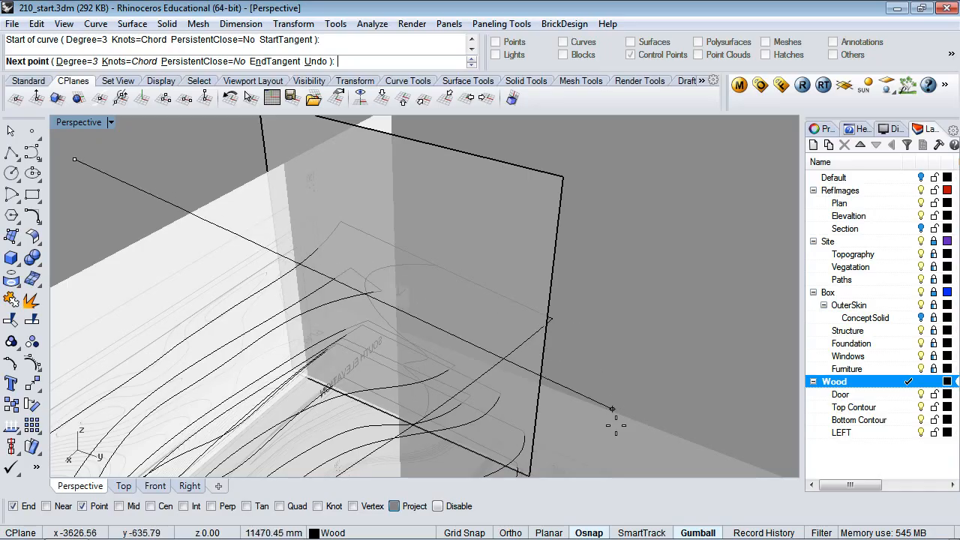
{"action": "left_click", "coordinate": [586, 533]}
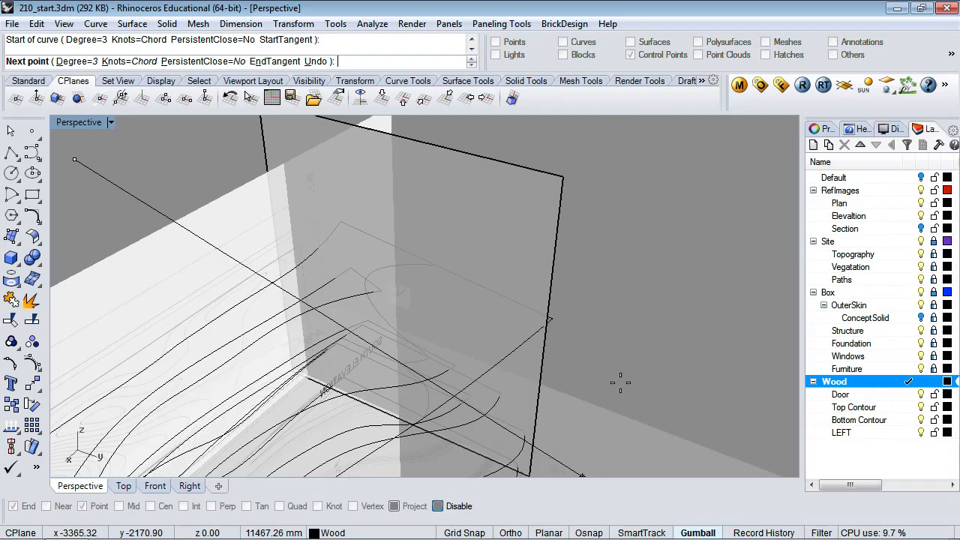
{"action": "key", "text": "Escape"}
{"action": "right_click_drag", "start_coordinate": [555, 398], "coordinate": [539, 369]}
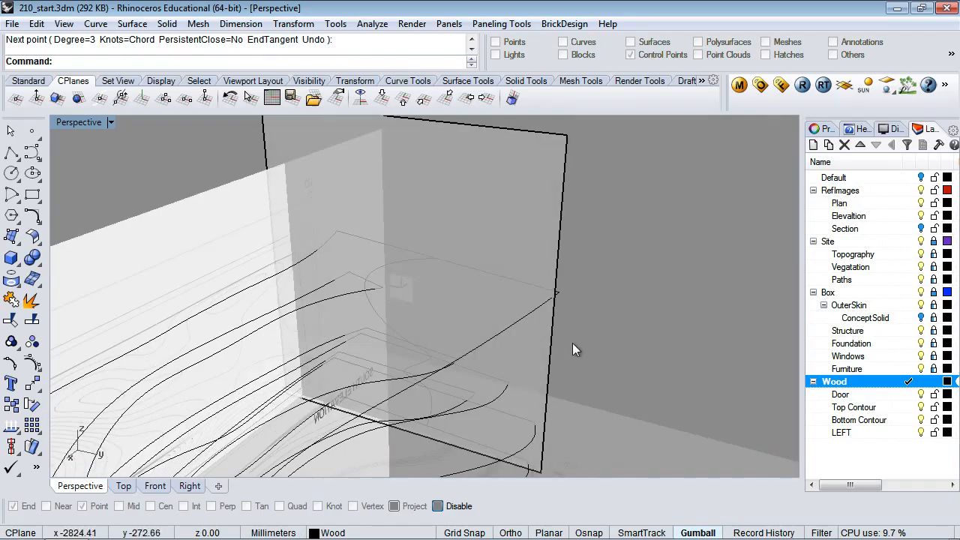
Retry the curve at the wall's bottom corner using the End osnap, then cancel it
{"action": "right_click", "coordinate": [454, 361]}
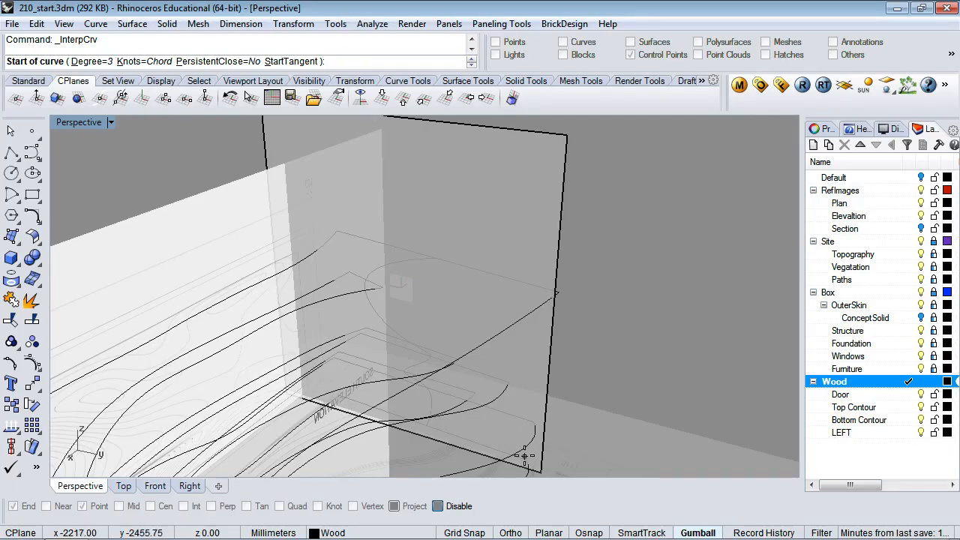
{"action": "right_click_drag", "start_coordinate": [624, 292], "coordinate": [643, 234], "text": "shift"}
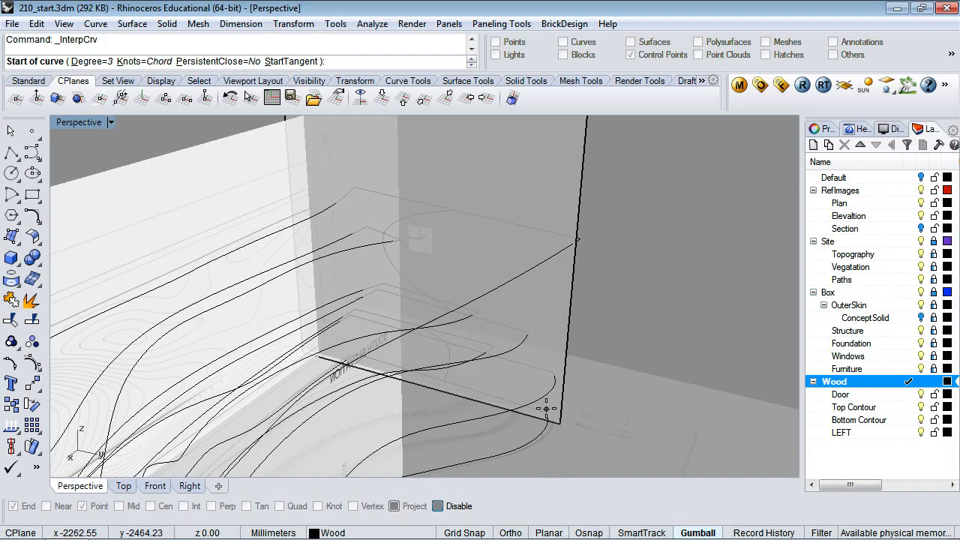
{"action": "type", "text": "nd"}
{"action": "key", "text": "Return"}
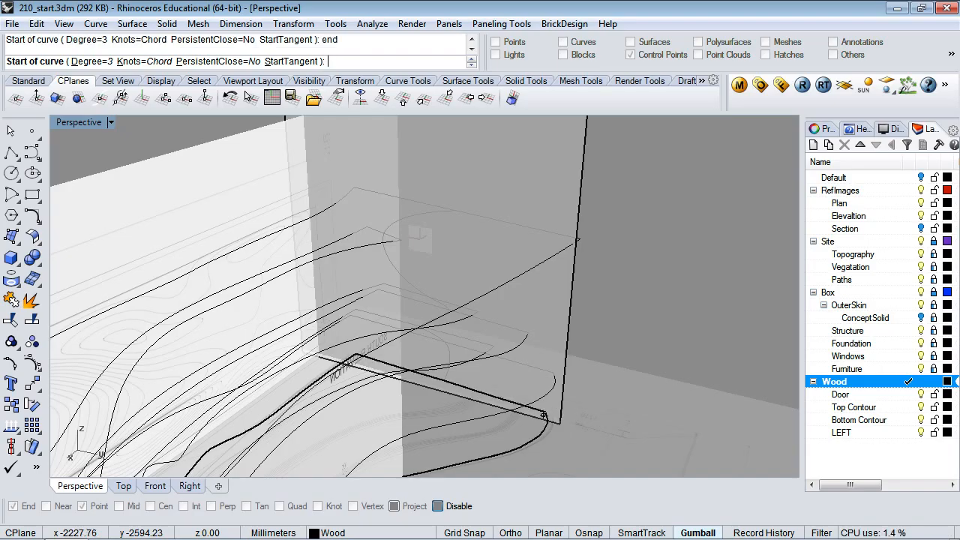
{"action": "key", "text": "Escape"}
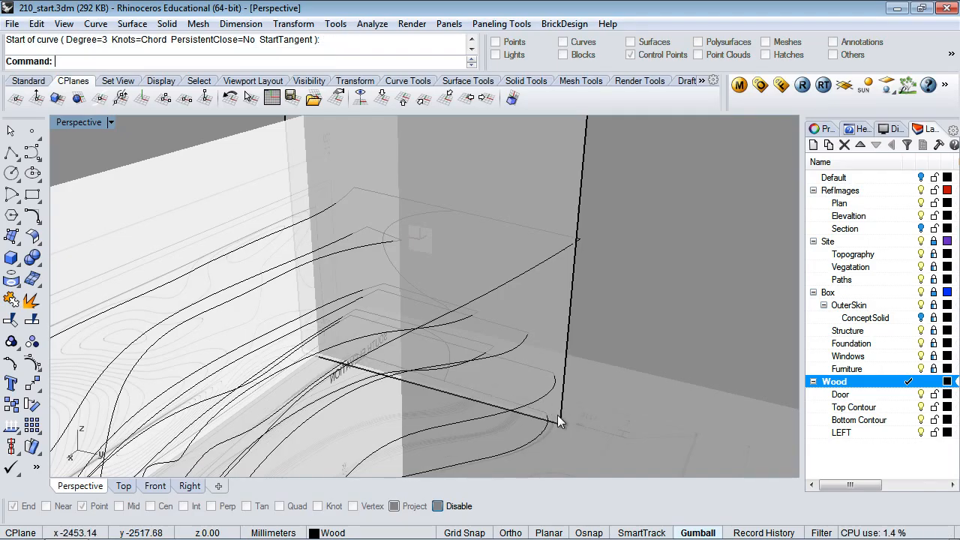
Retry the curve with the Int osnap at the corner, zoom around, then cancel it
{"action": "right_click", "coordinate": [546, 398]}
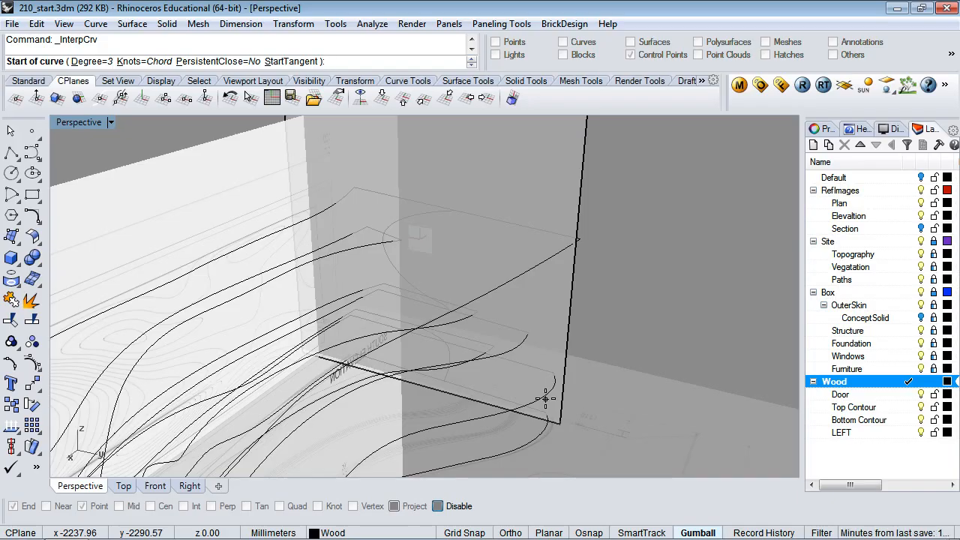
{"action": "type", "text": "int"}
{"action": "key", "text": "Return"}
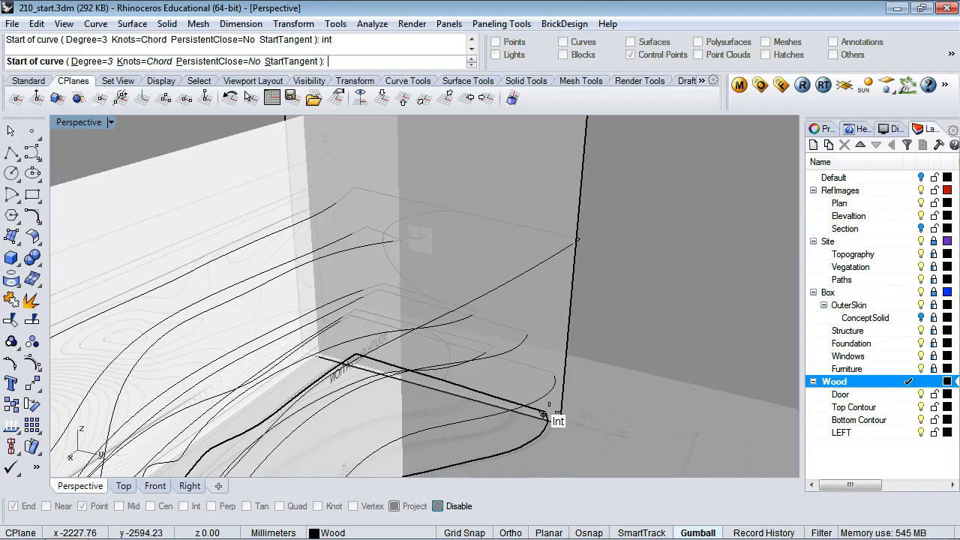
{"action": "scroll", "coordinate": [544, 414], "scroll_direction": "up", "scroll_amount": 5}
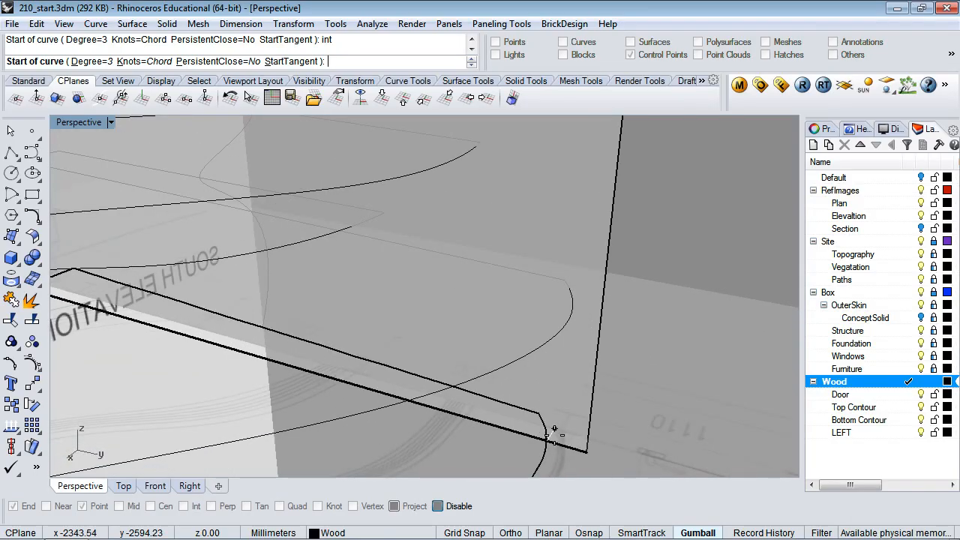
{"action": "scroll", "coordinate": [549, 428], "scroll_direction": "up", "scroll_amount": 3}
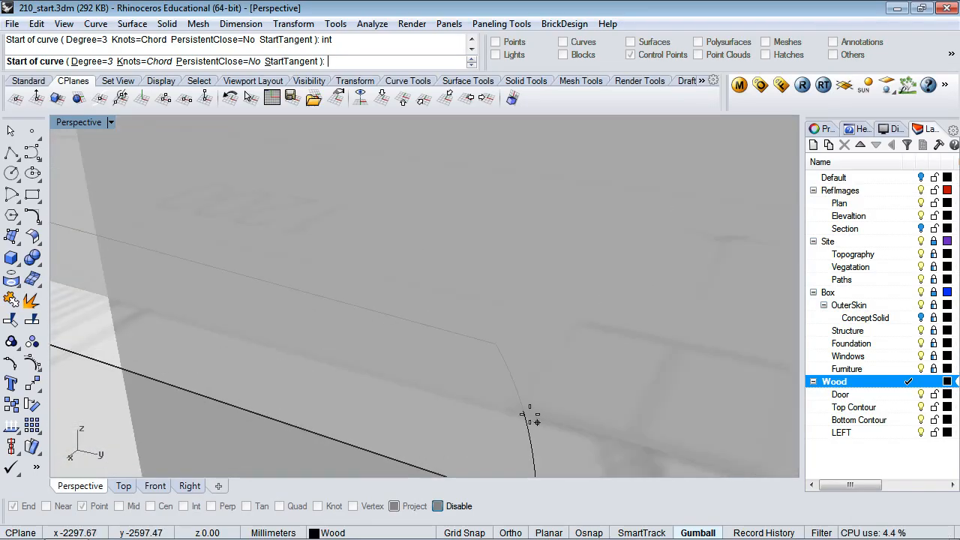
{"action": "scroll", "coordinate": [531, 417], "scroll_direction": "up", "scroll_amount": 5}
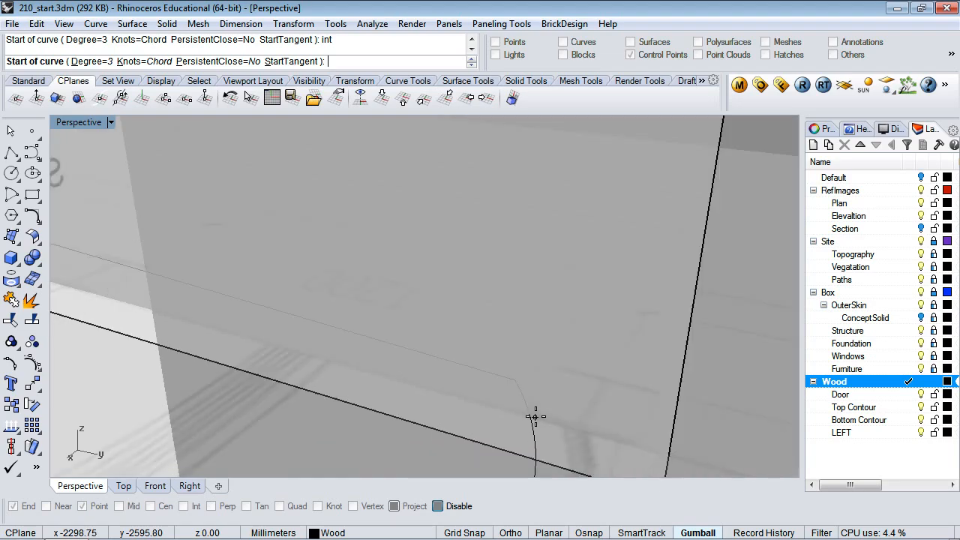
{"action": "scroll", "coordinate": [536, 417], "scroll_direction": "down", "scroll_amount": 3}
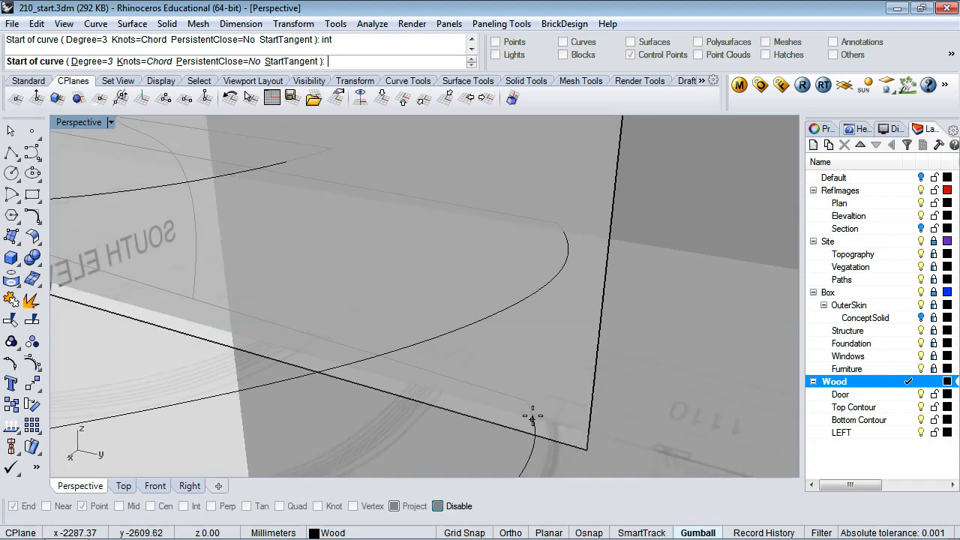
{"action": "key", "text": "Escape"}
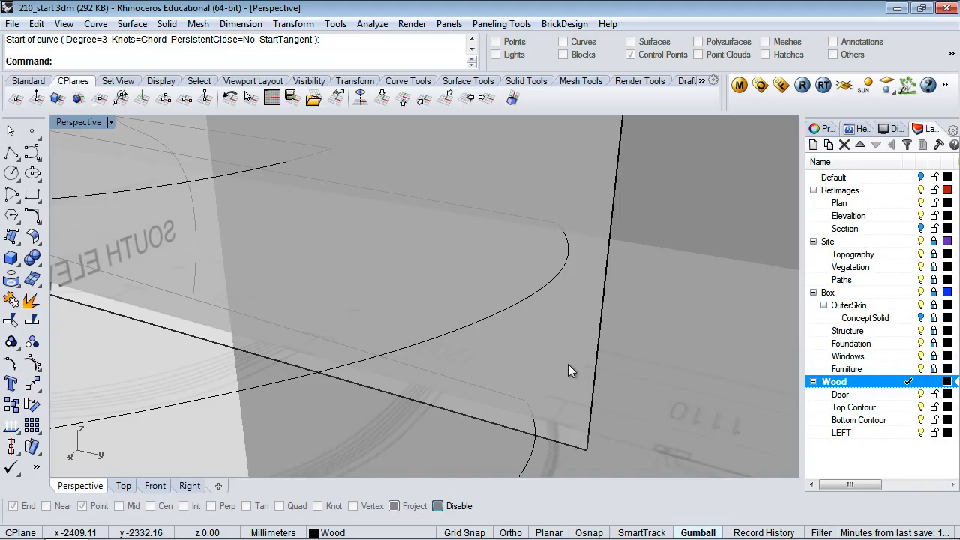
{"action": "scroll", "coordinate": [568, 364], "scroll_direction": "down", "scroll_amount": 4}
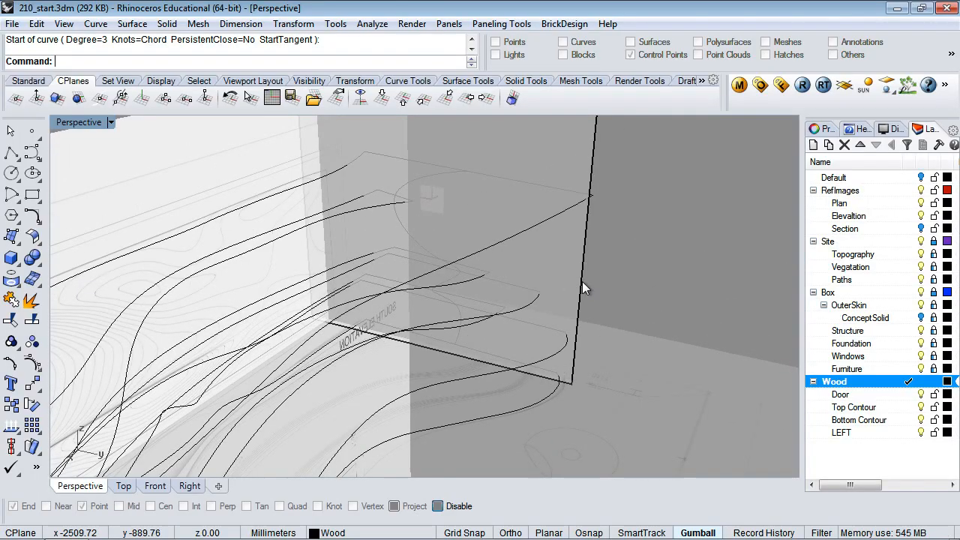
{"action": "scroll", "coordinate": [583, 281], "scroll_direction": "down", "scroll_amount": 5}
{"action": "scroll", "coordinate": [582, 281], "scroll_direction": "up", "scroll_amount": 3}
{"action": "scroll", "coordinate": [582, 284], "scroll_direction": "down", "scroll_amount": 2}
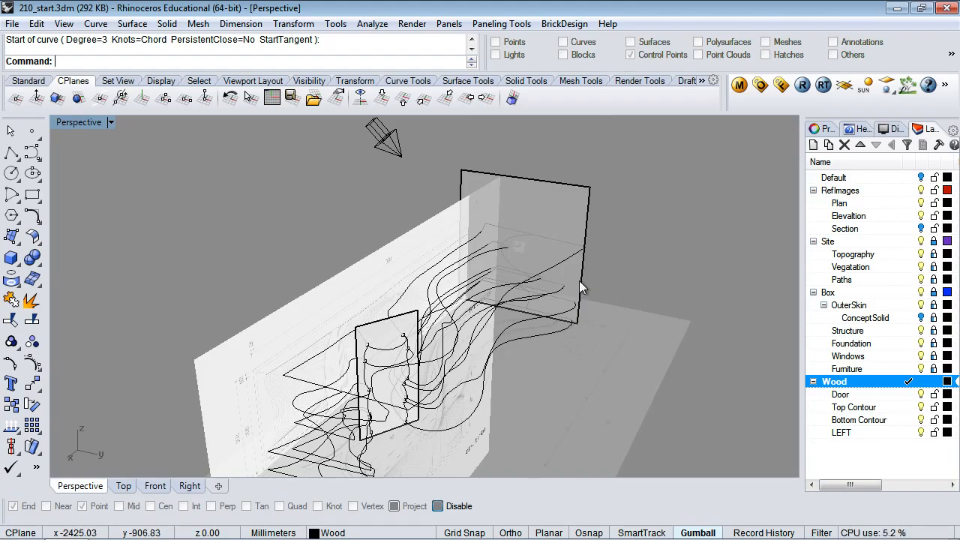
Lock the RefImages layer and its sublayers
{"action": "key", "text": "ctrl+a"}
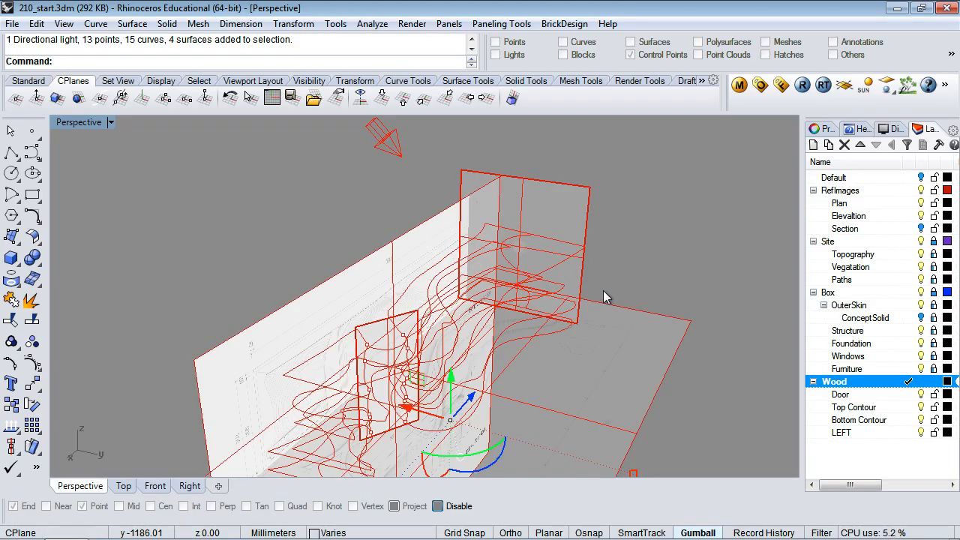
{"action": "left_click", "coordinate": [631, 260]}
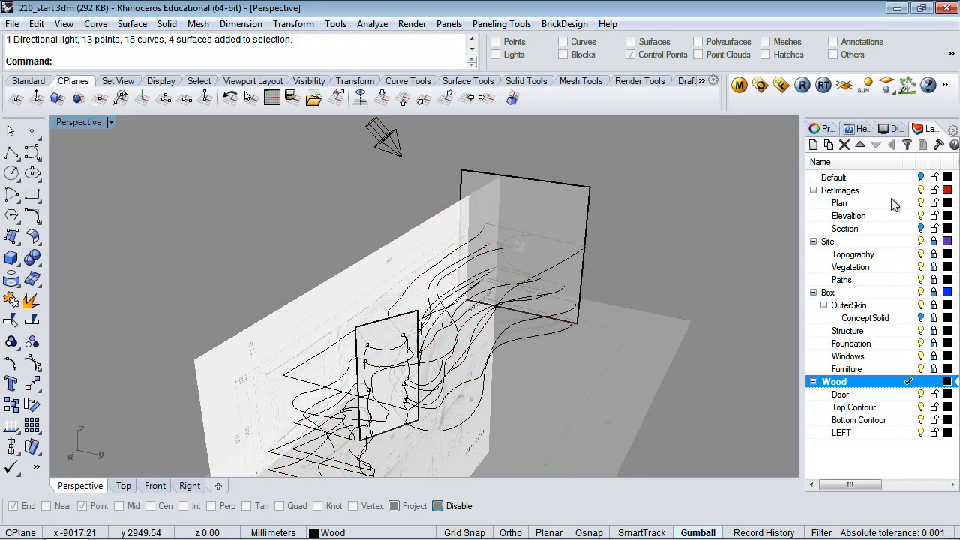
{"action": "left_click", "coordinate": [935, 190]}
Intersect all unlocked objects, marking 55 points where contours cross the wall panels
{"action": "key", "text": "ctrl+a"}
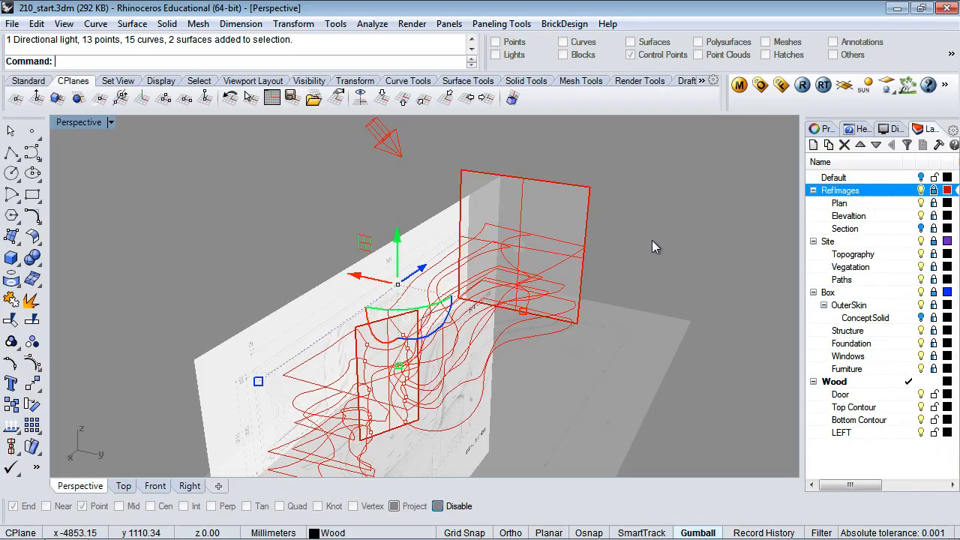
{"action": "type", "text": "Inter"}
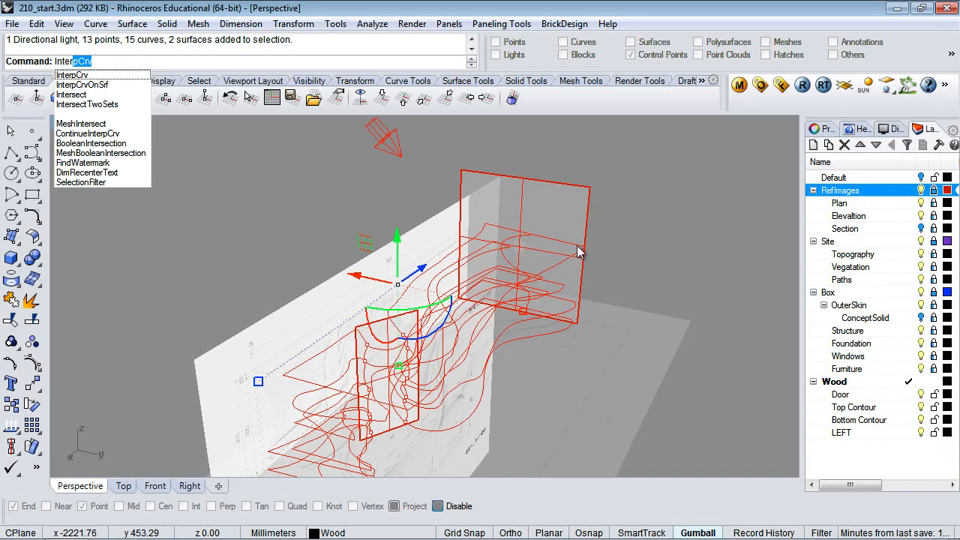
{"action": "type", "text": "se"}
{"action": "key", "text": "Return"}
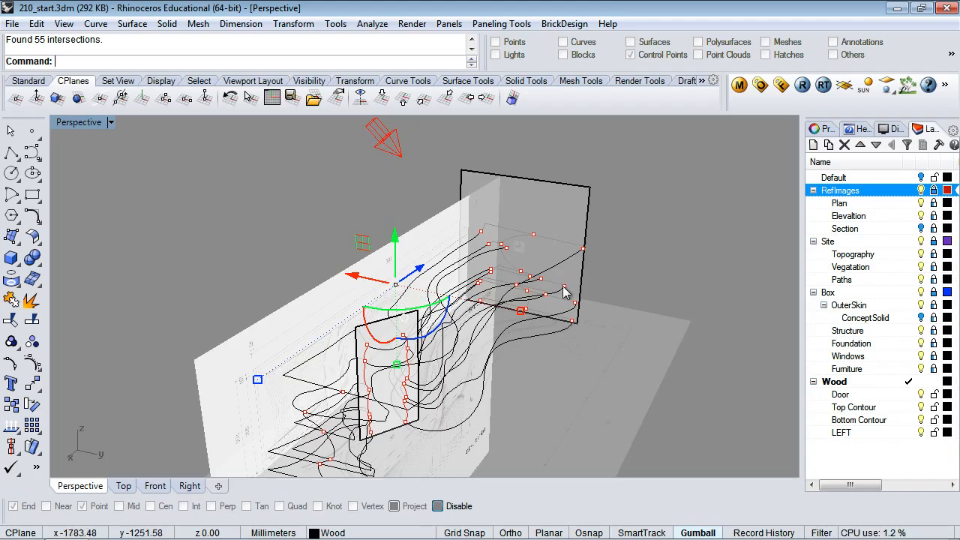
{"action": "scroll", "coordinate": [565, 288], "scroll_direction": "up", "scroll_amount": 3}
{"action": "scroll", "coordinate": [565, 291], "scroll_direction": "up", "scroll_amount": 2}
{"action": "scroll", "coordinate": [563, 290], "scroll_direction": "down", "scroll_amount": 1}
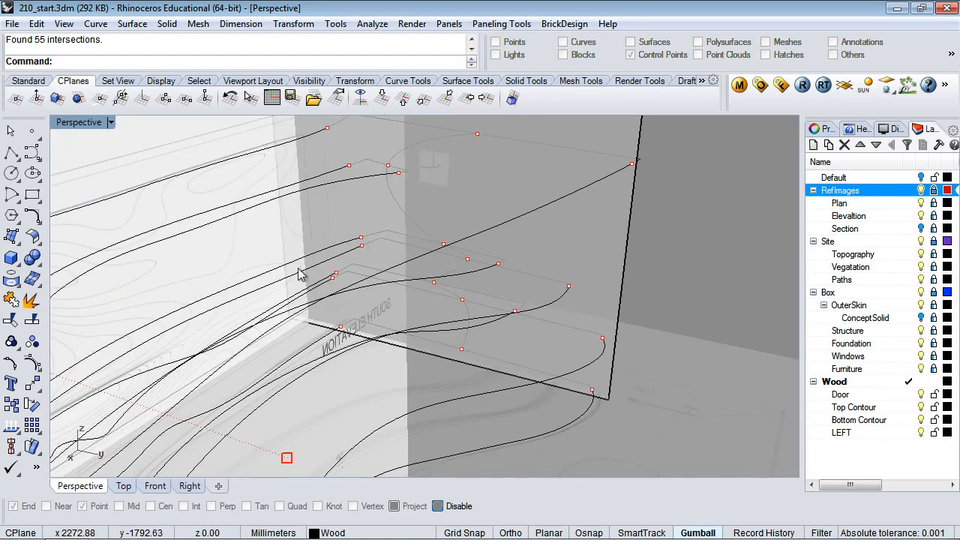
Start a control-point curve snapped to the point near the wall corner and trace up the wall edge
{"action": "left_click", "coordinate": [31, 155]}
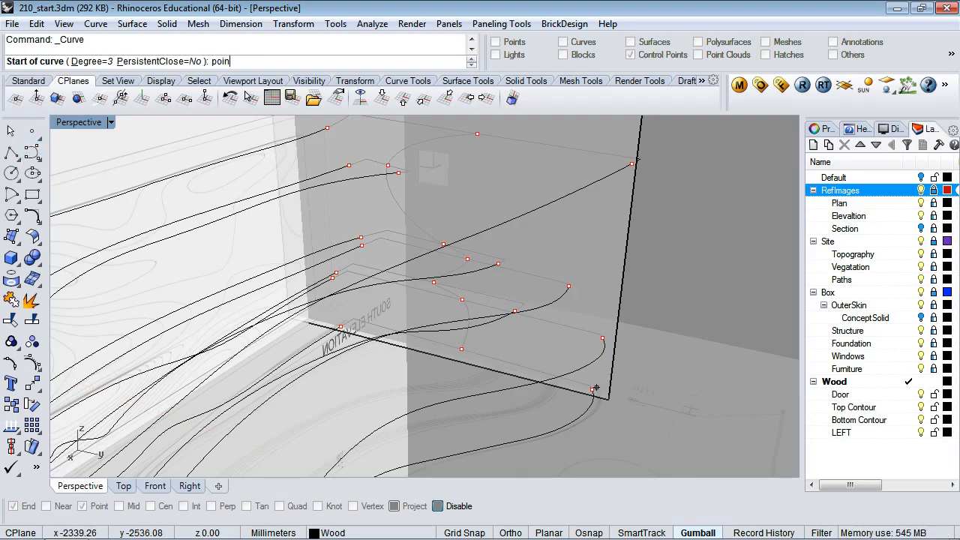
{"action": "type", "text": "point"}
{"action": "key", "text": "Return"}
{"action": "left_click", "coordinate": [592, 390]}
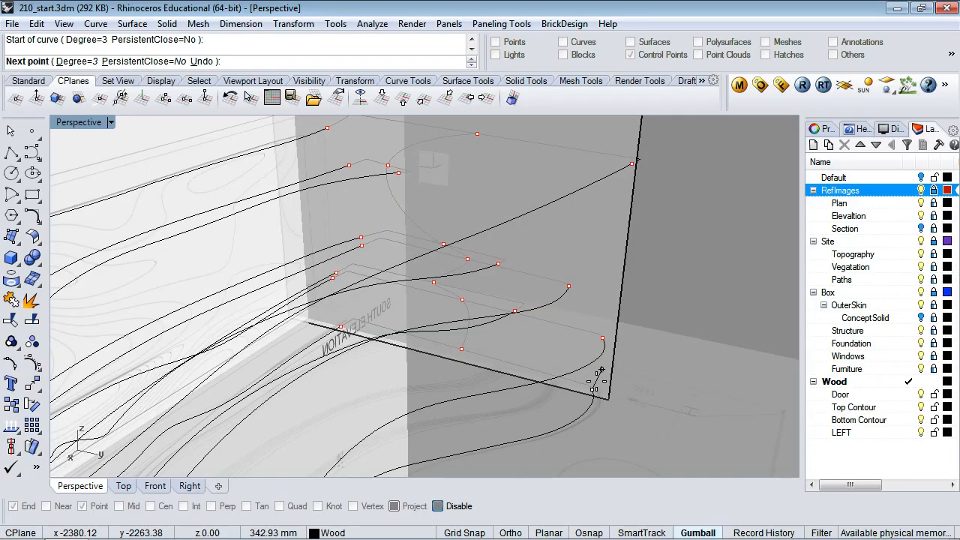
{"action": "scroll", "coordinate": [600, 372], "scroll_direction": "up", "scroll_amount": 5}
{"action": "left_click", "coordinate": [569, 379]}
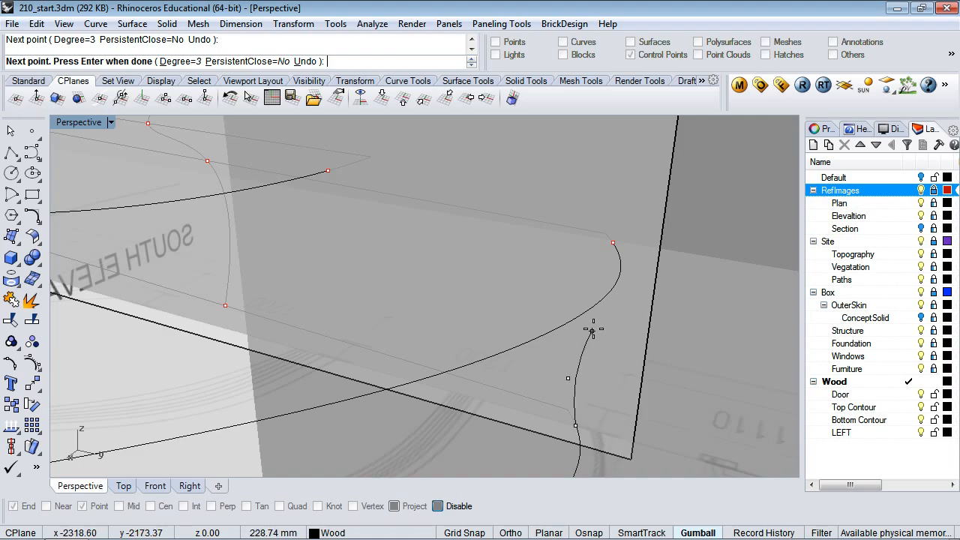
{"action": "left_click", "coordinate": [593, 331]}
{"action": "left_click", "coordinate": [621, 289]}
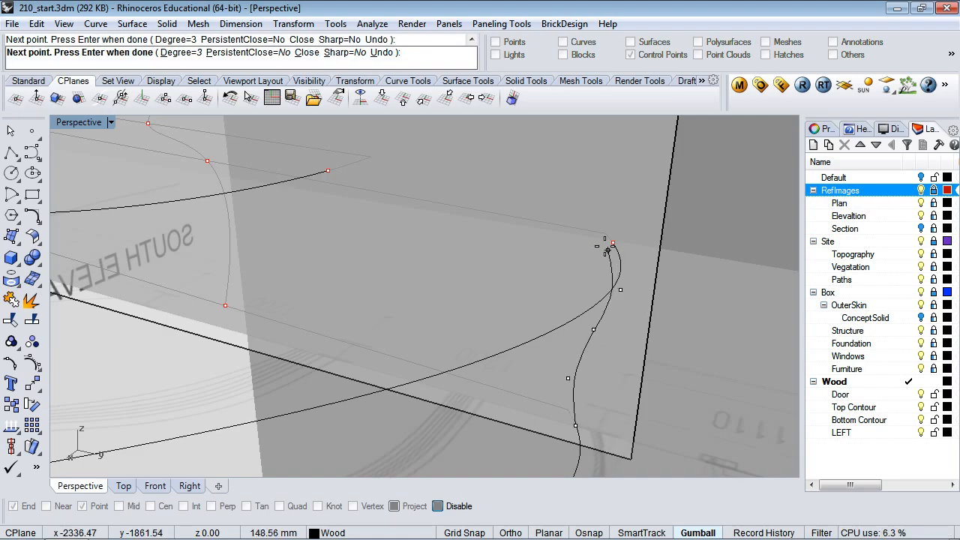
{"action": "left_click", "coordinate": [601, 261]}
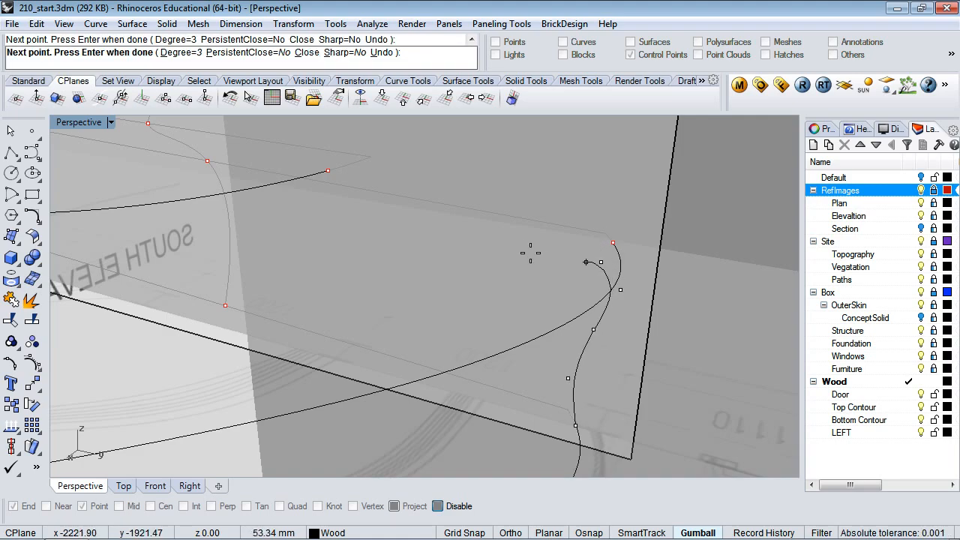
{"action": "left_click", "coordinate": [515, 254]}
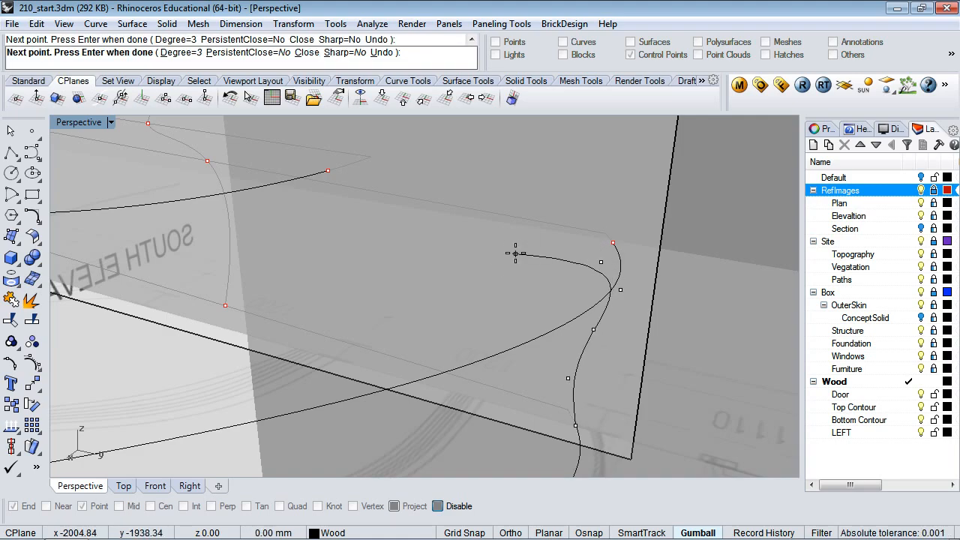
{"action": "left_click", "coordinate": [457, 251]}
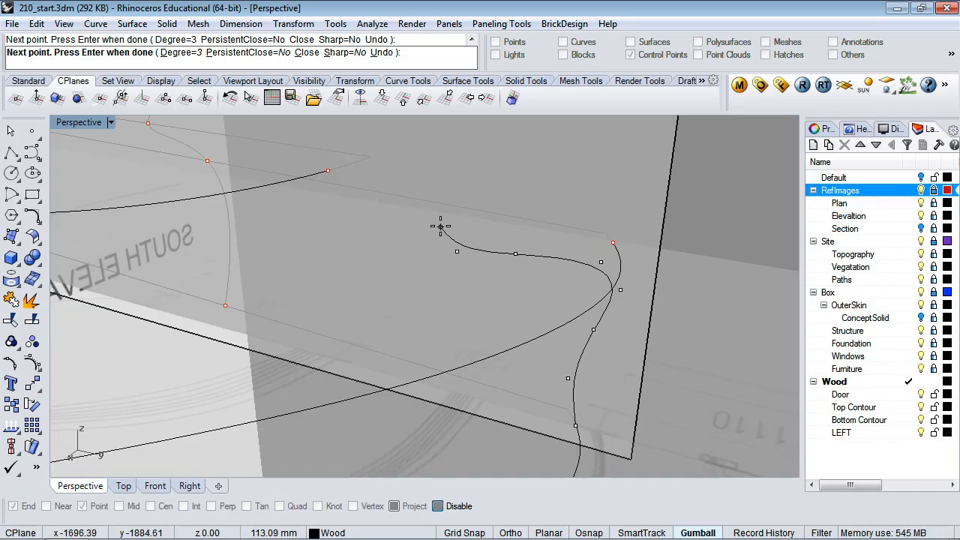
{"action": "left_click", "coordinate": [440, 227]}
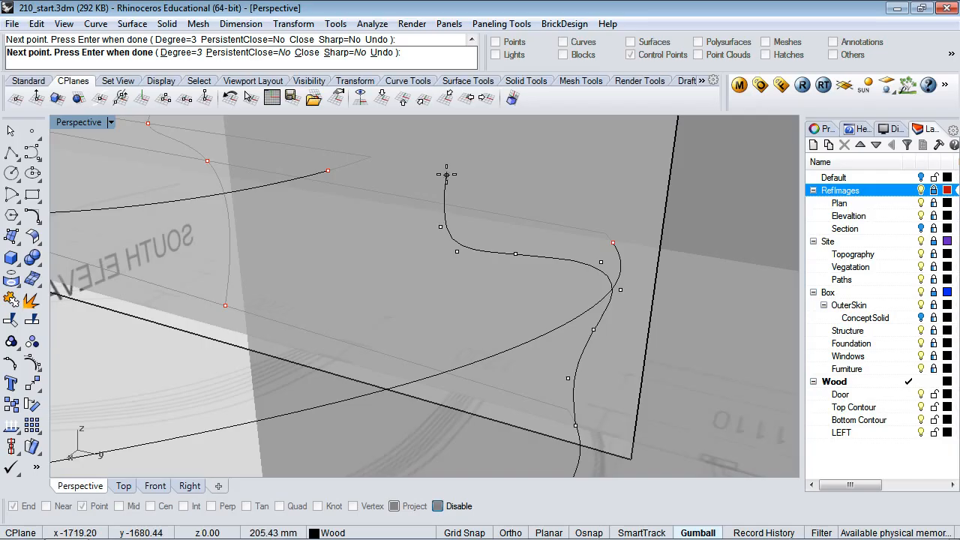
{"action": "left_click", "coordinate": [447, 174]}
Continue placing curve points leftward and upward along the wall edge
{"action": "scroll", "coordinate": [459, 165], "scroll_direction": "down", "scroll_amount": 12}
{"action": "scroll", "coordinate": [458, 165], "scroll_direction": "up", "scroll_amount": 8}
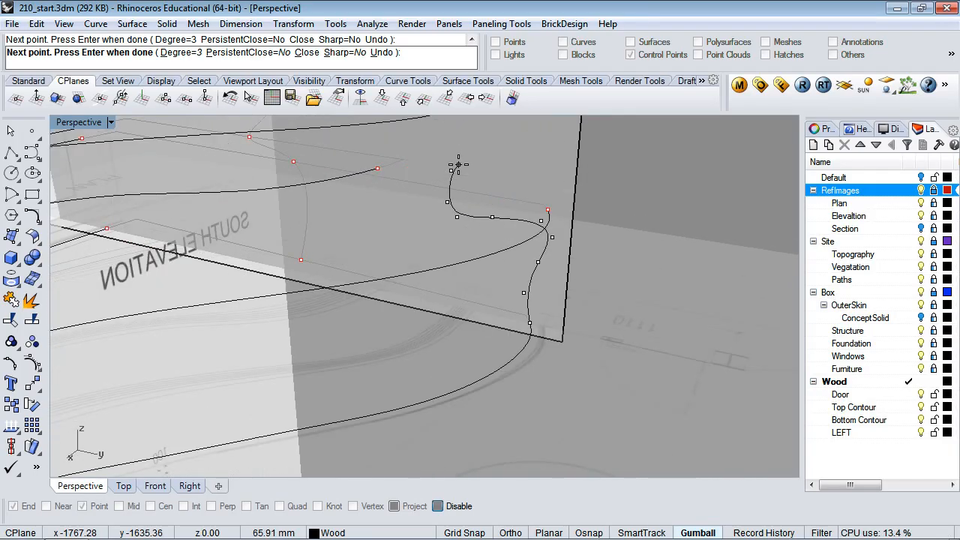
{"action": "right_click_drag", "start_coordinate": [458, 167], "coordinate": [465, 261], "text": "shift"}
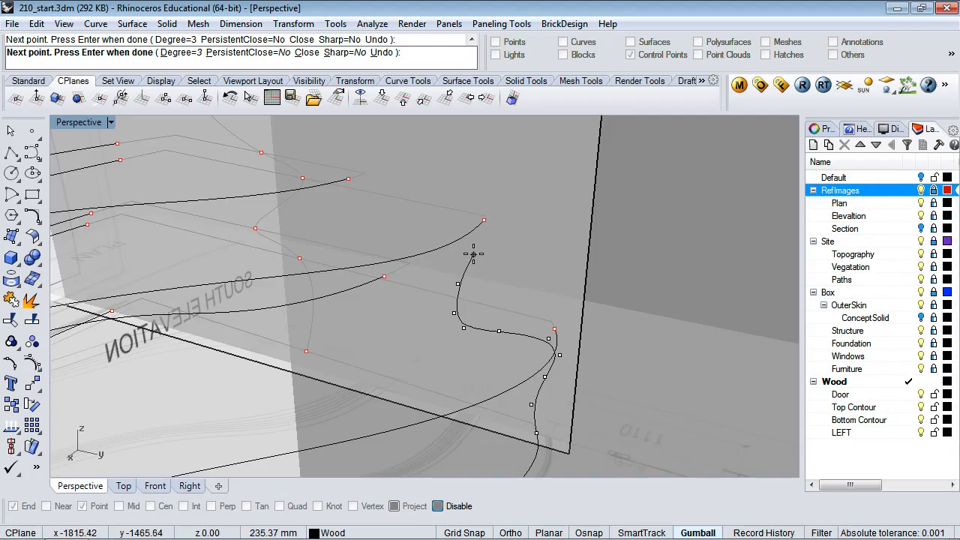
{"action": "left_click", "coordinate": [469, 255]}
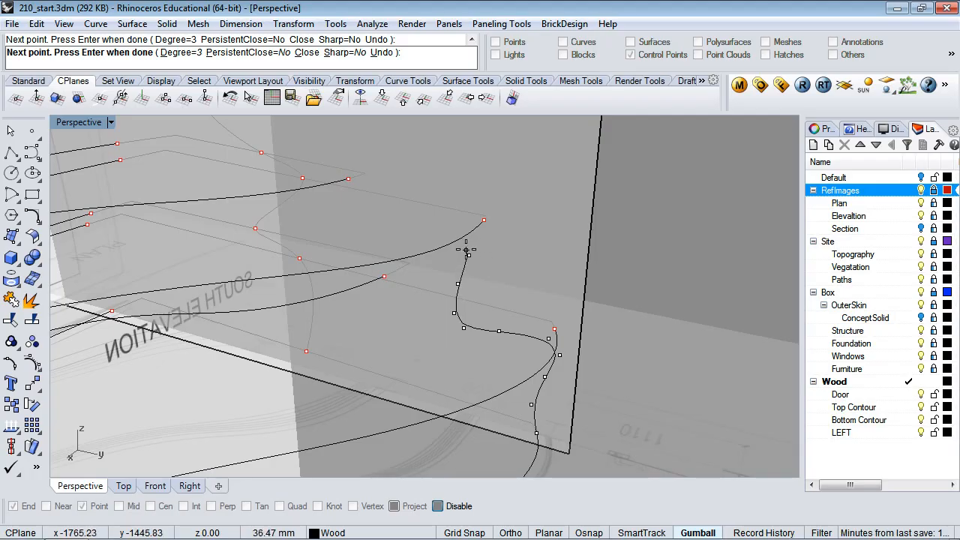
{"action": "left_click", "coordinate": [462, 243]}
{"action": "left_click", "coordinate": [417, 234]}
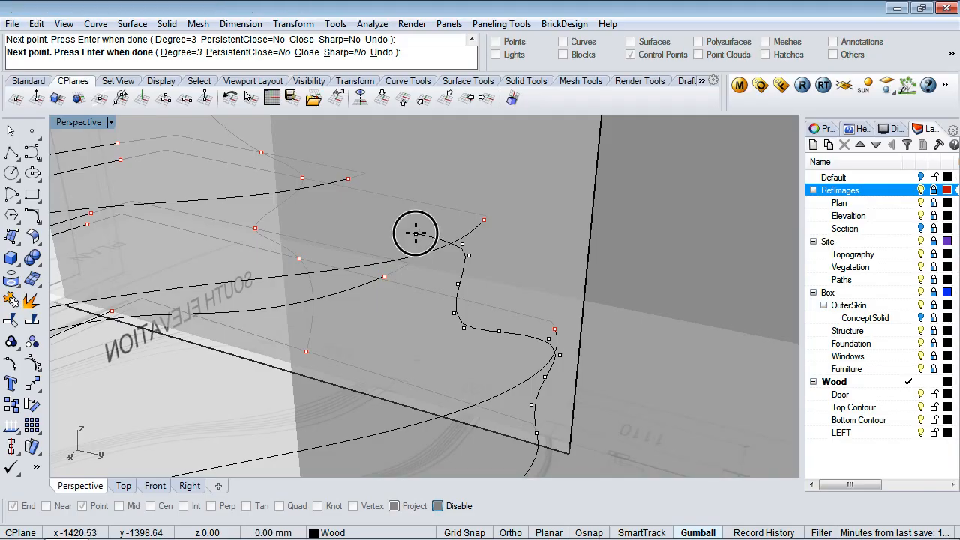
{"action": "left_click", "coordinate": [370, 238]}
{"action": "left_click", "coordinate": [350, 221]}
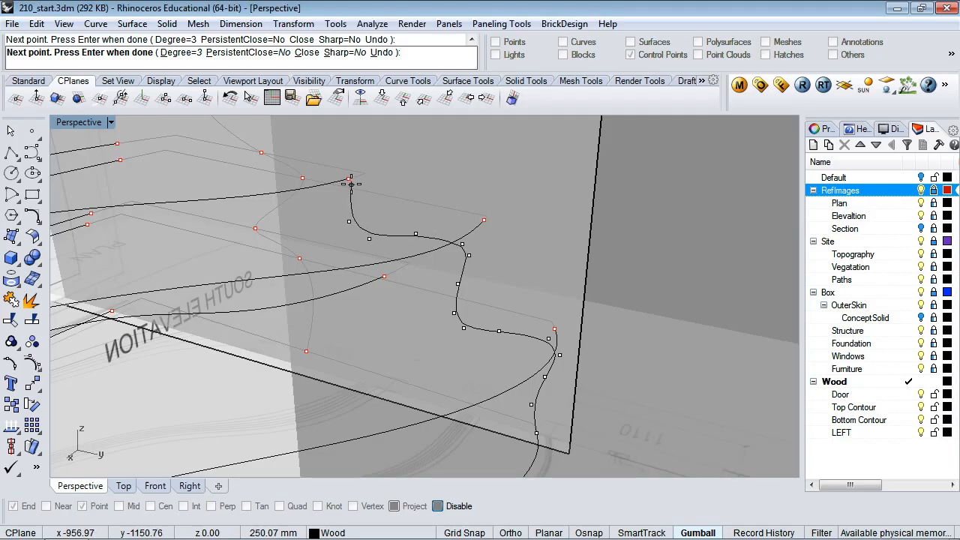
{"action": "right_click_drag", "start_coordinate": [360, 154], "coordinate": [474, 281], "text": "shift"}
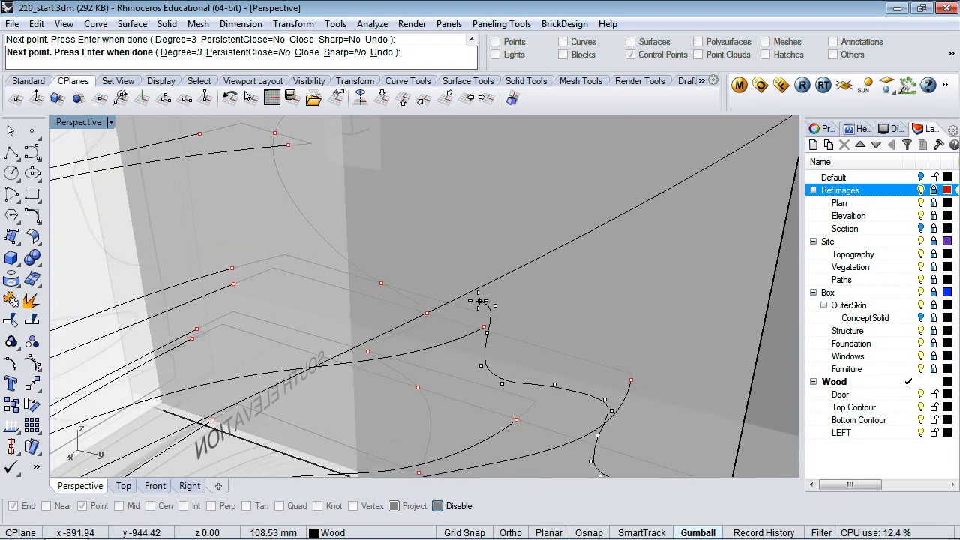
{"action": "left_click", "coordinate": [467, 304]}
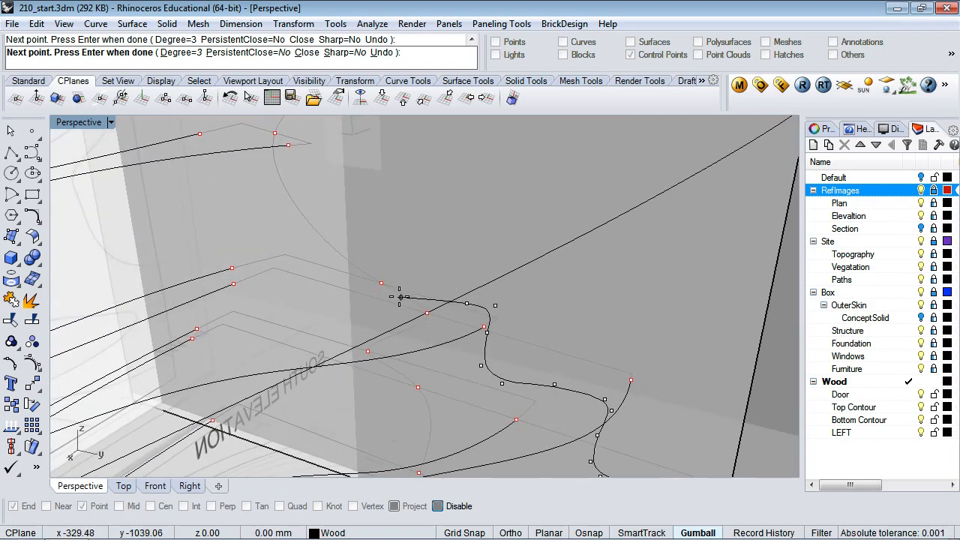
{"action": "left_click", "coordinate": [400, 297]}
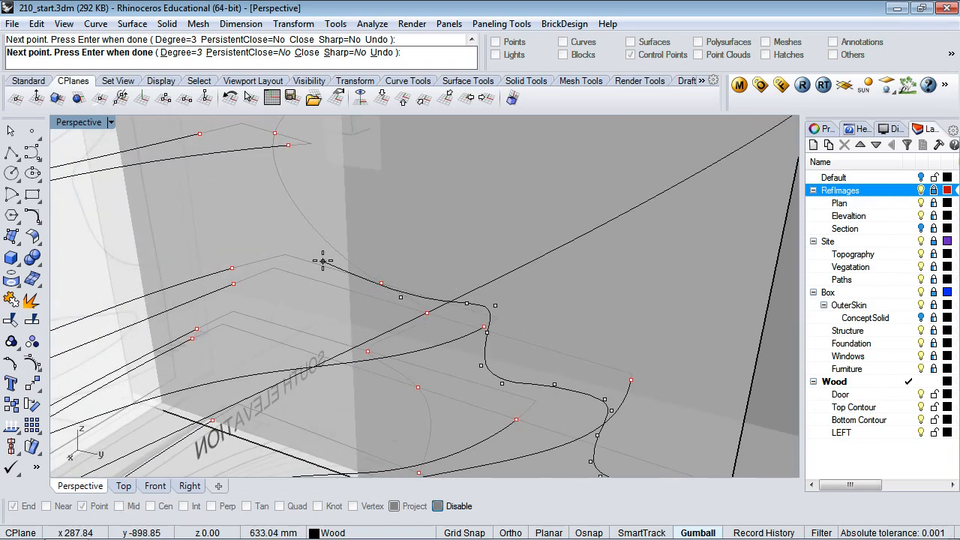
{"action": "left_click", "coordinate": [278, 190]}
Carry the curve back right to the wall edge and end it Point-snapped on the contour endpoint
{"action": "scroll", "coordinate": [315, 195], "scroll_direction": "up", "scroll_amount": 3}
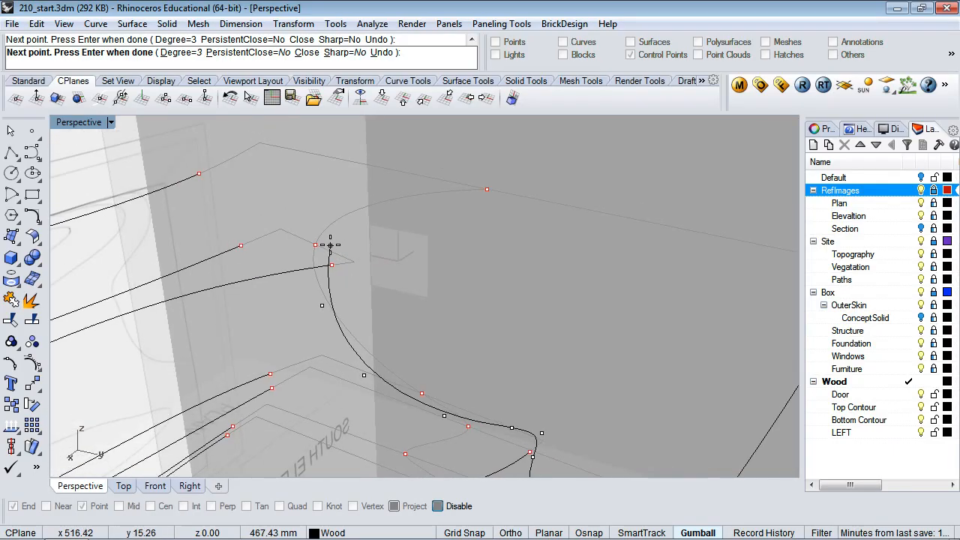
{"action": "left_click", "coordinate": [373, 213]}
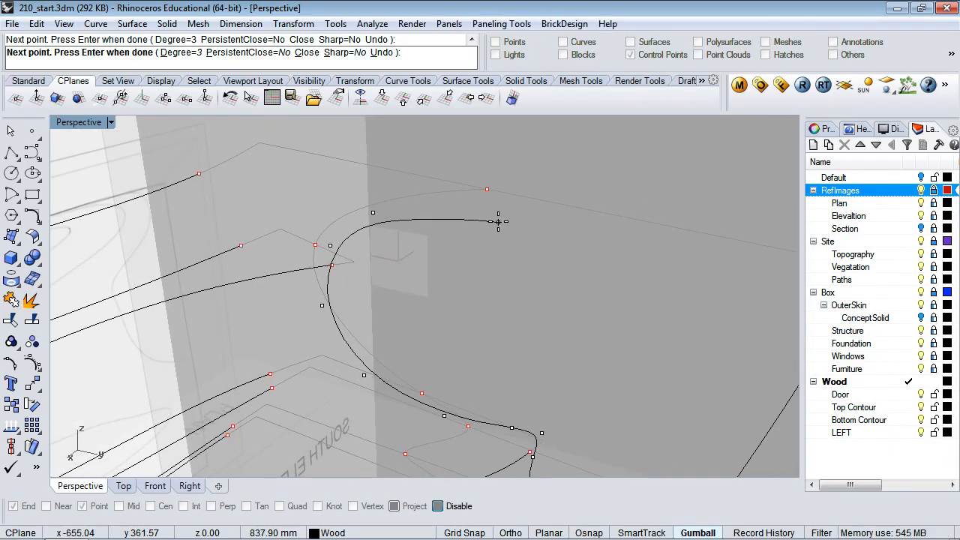
{"action": "left_click", "coordinate": [498, 222]}
{"action": "left_click", "coordinate": [619, 256]}
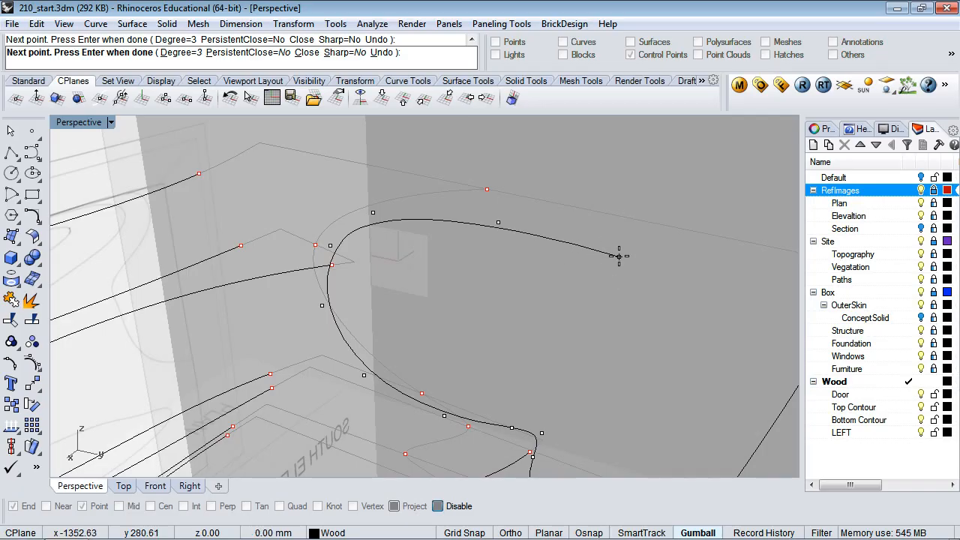
{"action": "right_click_drag", "start_coordinate": [634, 255], "coordinate": [439, 255], "text": "shift"}
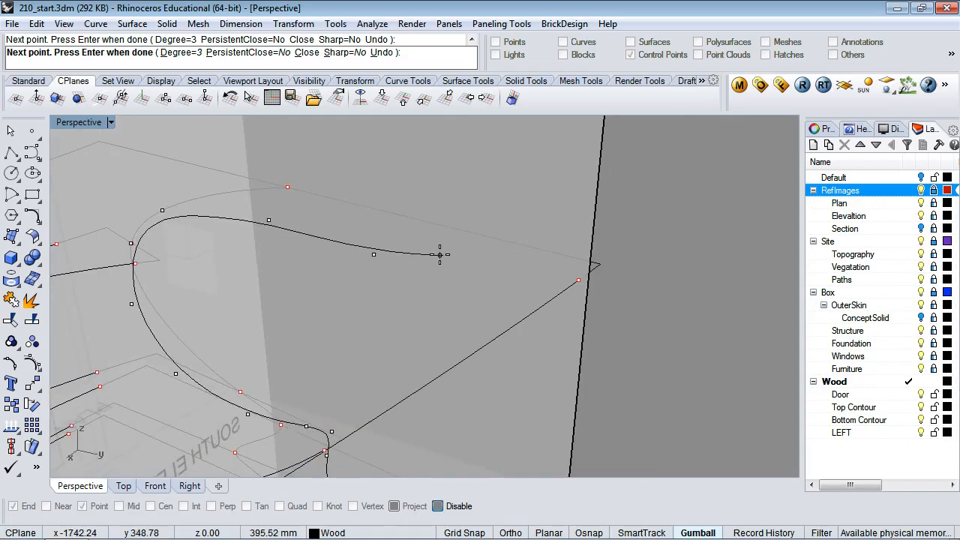
{"action": "left_click", "coordinate": [489, 299]}
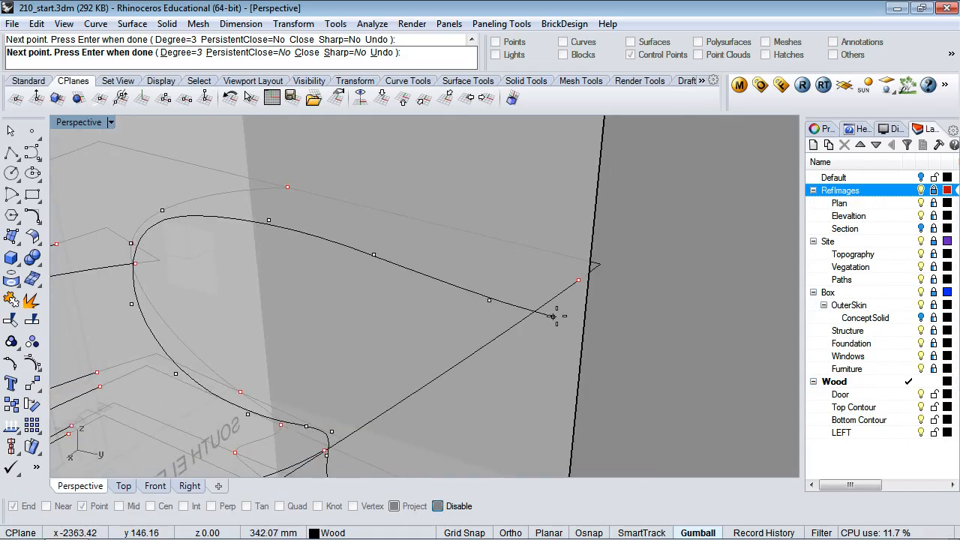
{"action": "left_click", "coordinate": [556, 312]}
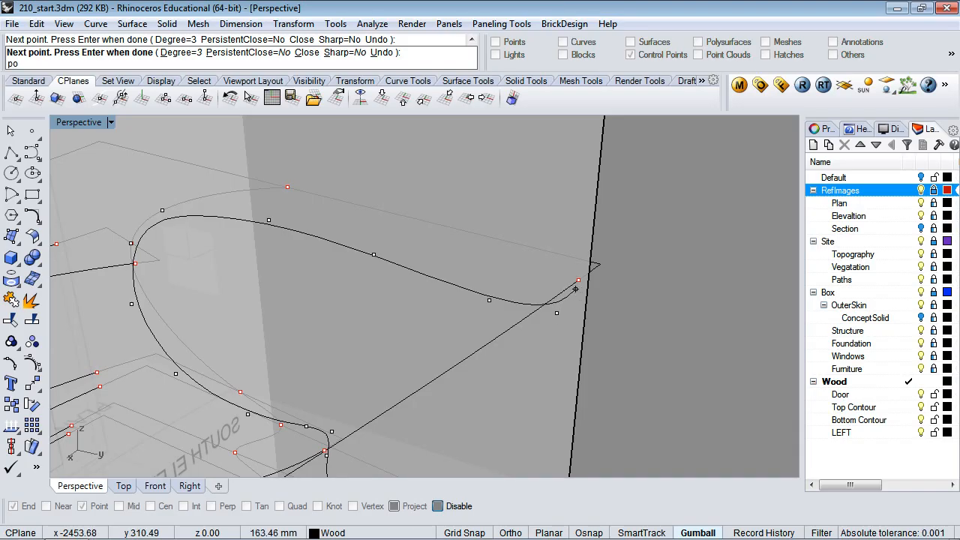
{"action": "left_click", "coordinate": [579, 280]}
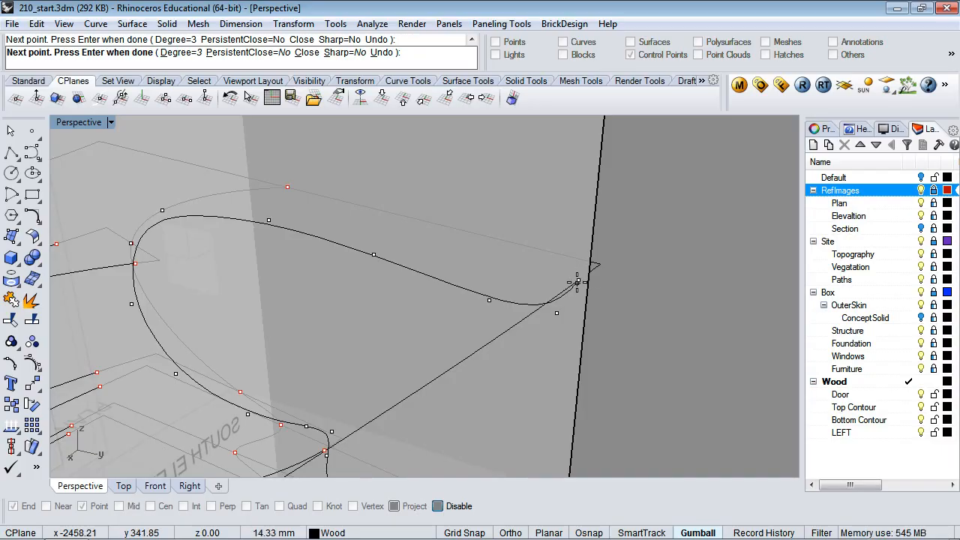
{"action": "type", "text": "point"}
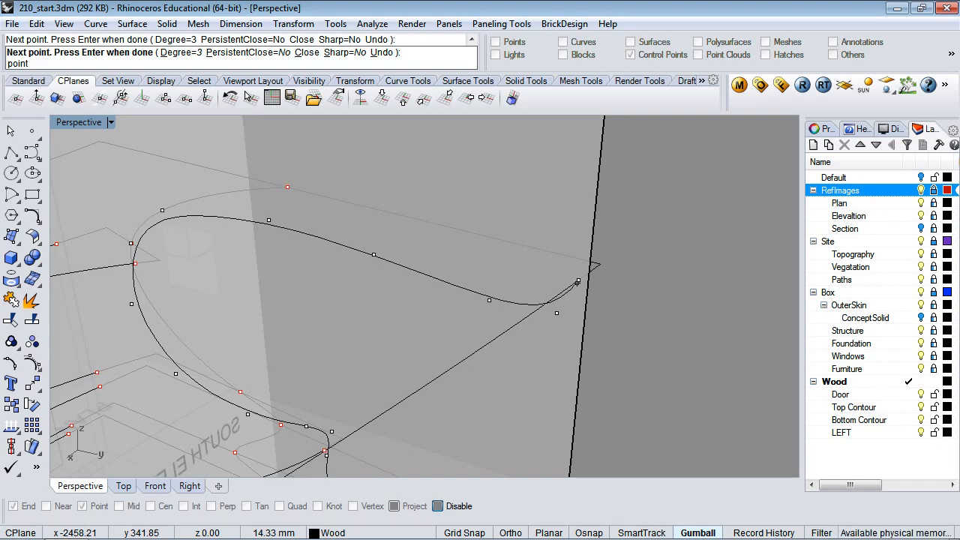
{"action": "key", "text": "Return"}
{"action": "key", "text": "Return"}
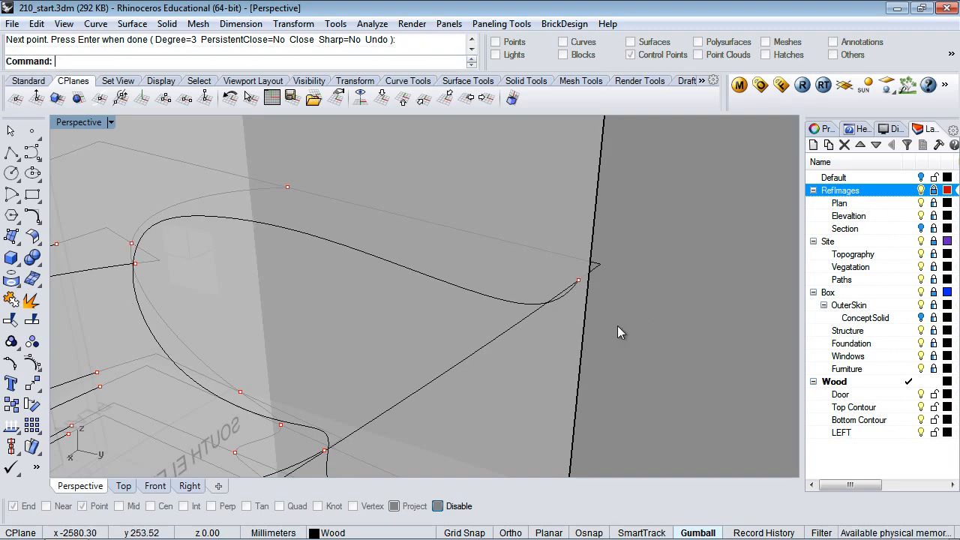
Check the wall surface, then orbit and zoom out to inspect the new curve and contours
{"action": "scroll", "coordinate": [592, 378], "scroll_direction": "down", "scroll_amount": 6}
{"action": "left_click", "coordinate": [602, 374]}
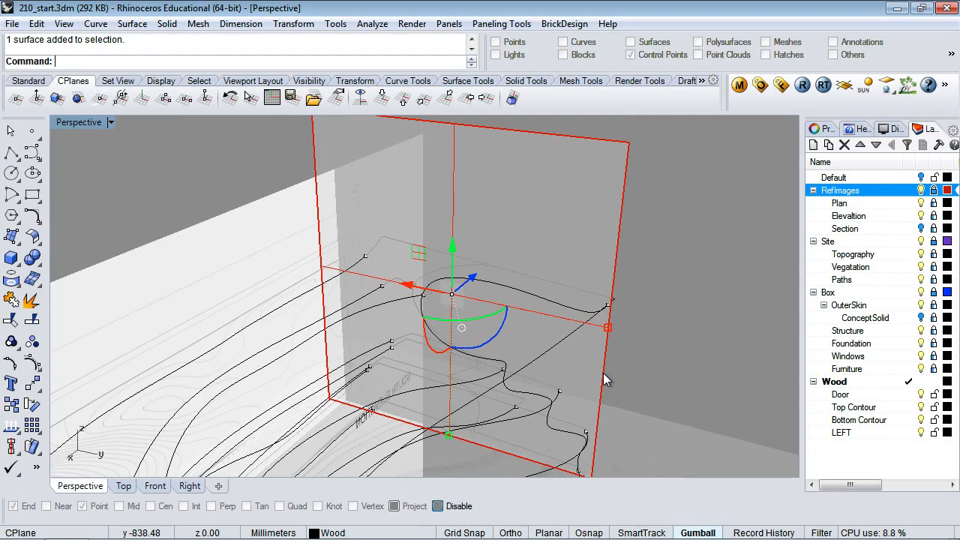
{"action": "left_click", "coordinate": [634, 368]}
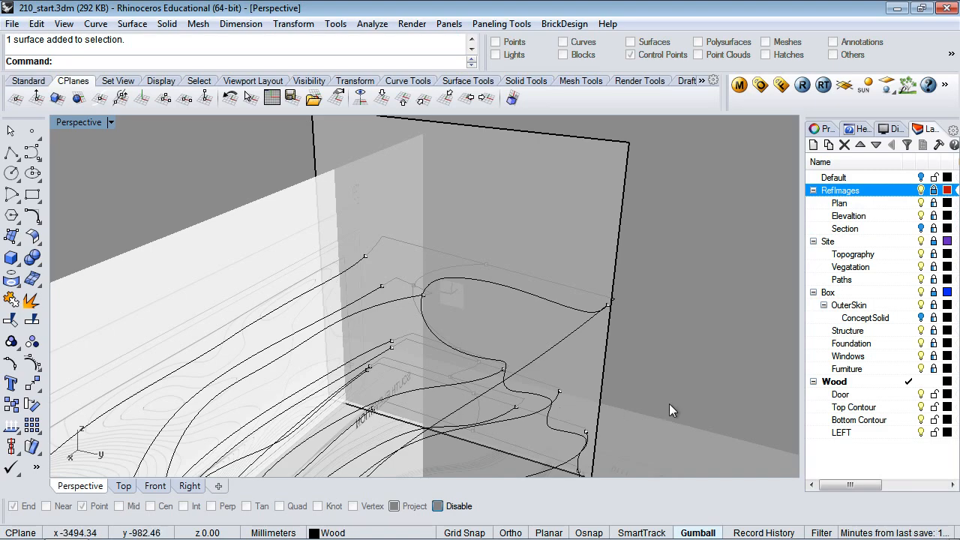
{"action": "right_click_drag", "start_coordinate": [640, 344], "coordinate": [652, 297]}
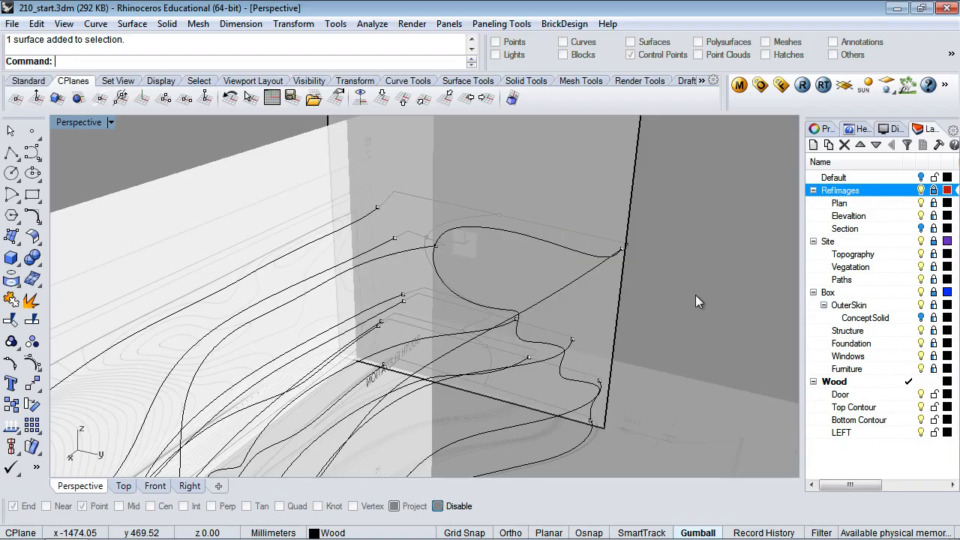
{"action": "right_click_drag", "start_coordinate": [620, 342], "coordinate": [687, 304]}
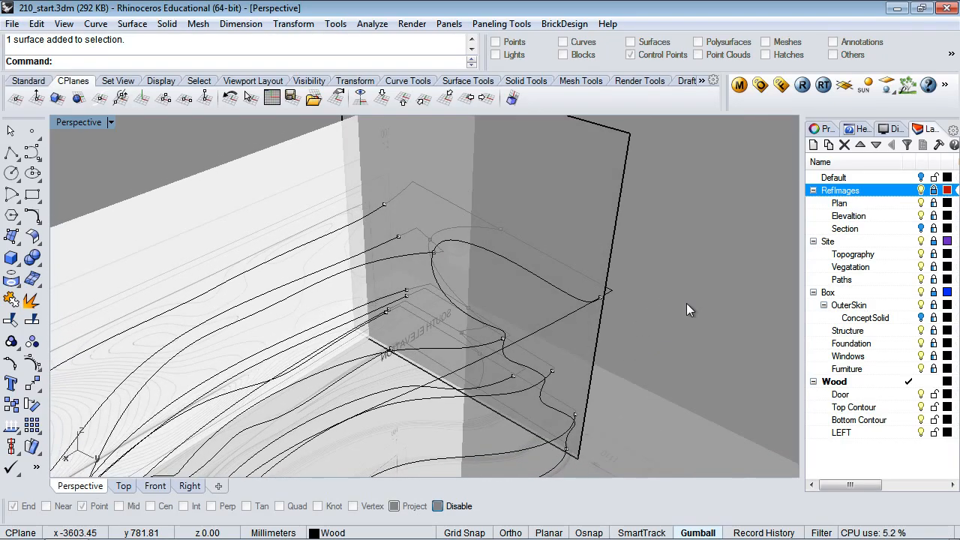
{"action": "scroll", "coordinate": [687, 303], "scroll_direction": "down", "scroll_amount": 5}
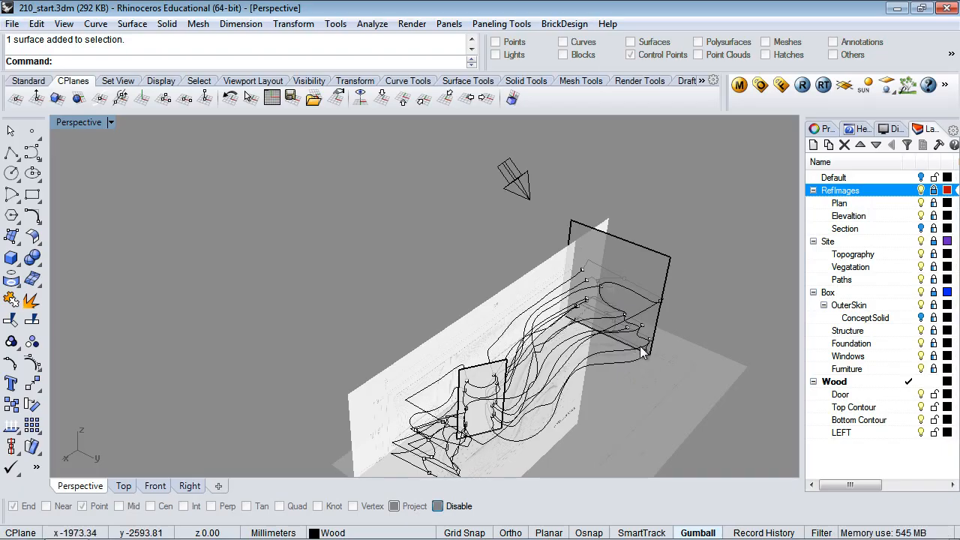
Orbit the Perspective view upward to see the contours and reference planes from above
{"action": "scroll", "coordinate": [644, 300], "scroll_direction": "up", "scroll_amount": 5}
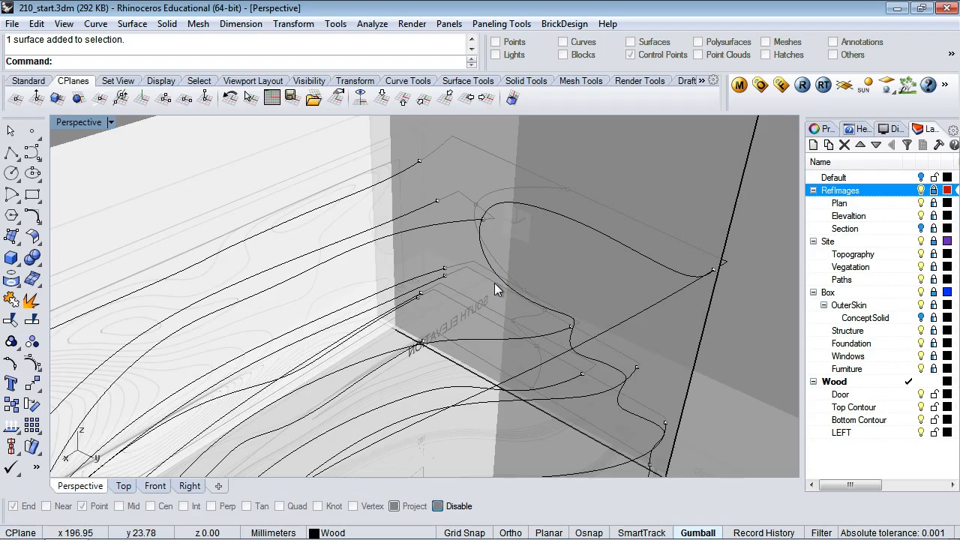
{"action": "scroll", "coordinate": [603, 295], "scroll_direction": "down", "scroll_amount": 3}
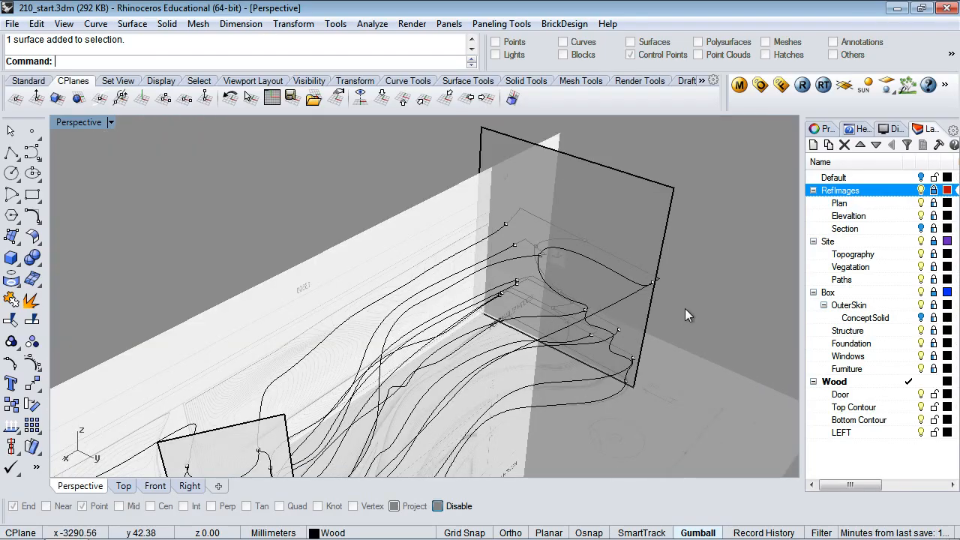
{"action": "right_click_drag", "start_coordinate": [685, 308], "coordinate": [650, 314]}
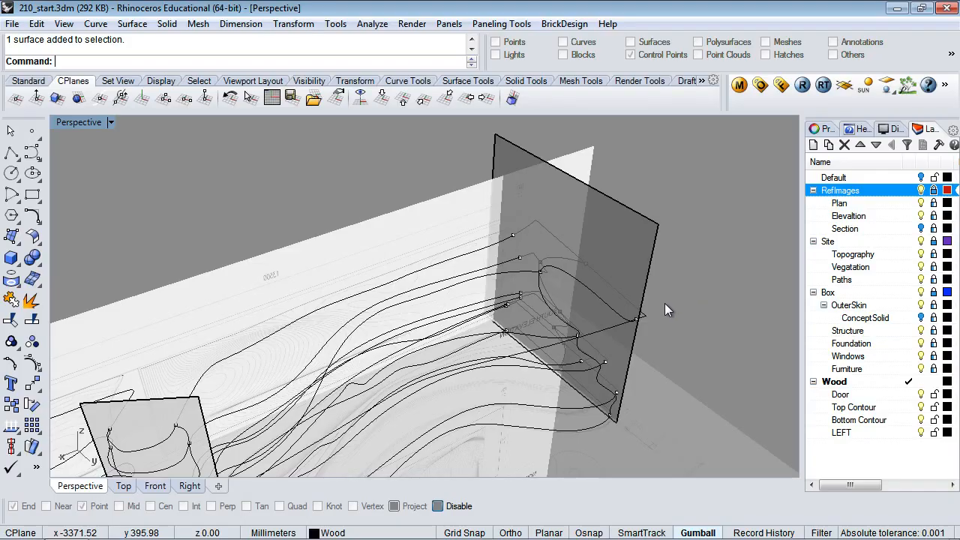
{"action": "right_click_drag", "start_coordinate": [665, 304], "coordinate": [673, 286]}
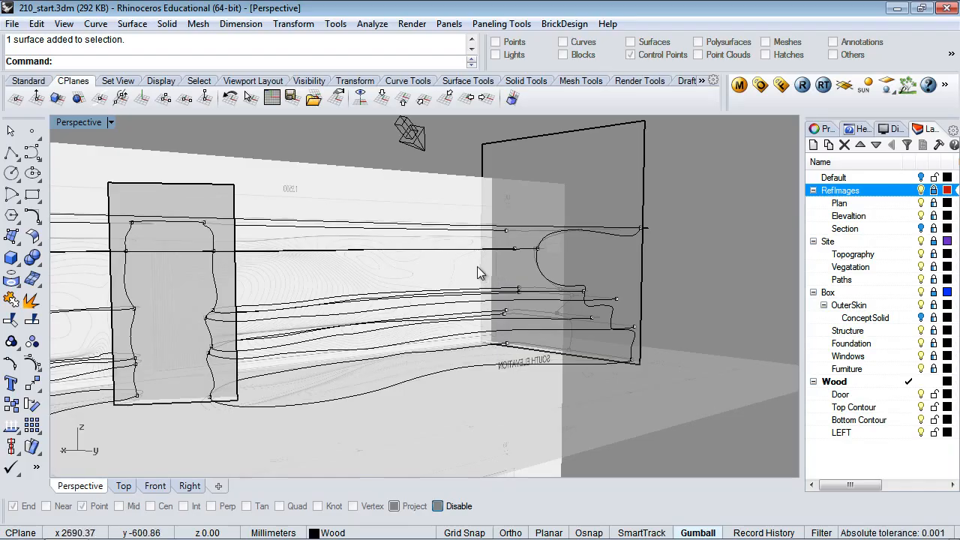
{"action": "right_click_drag", "start_coordinate": [477, 266], "coordinate": [537, 324]}
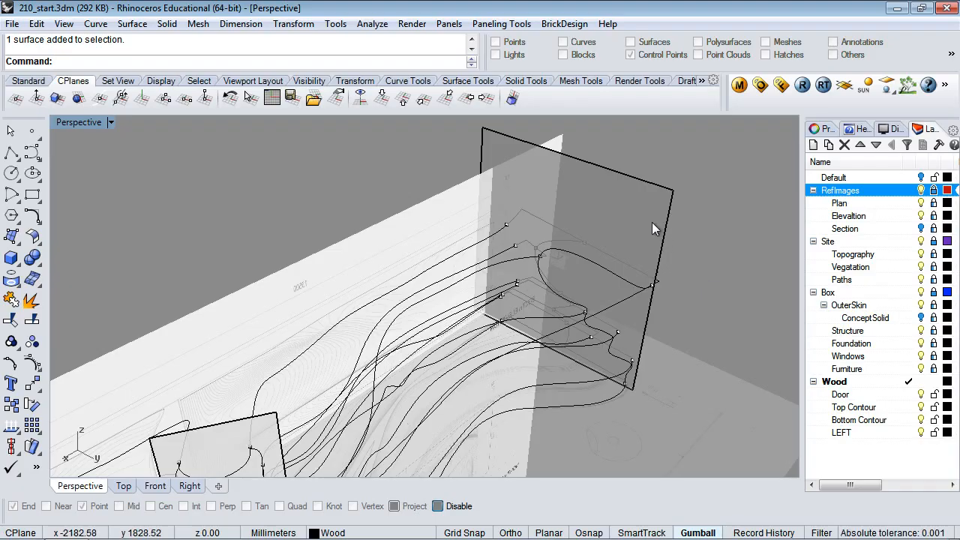
Switch to the Top view and centre the contours over the PLAN reference image
{"action": "scroll", "coordinate": [624, 271], "scroll_direction": "down", "scroll_amount": 5}
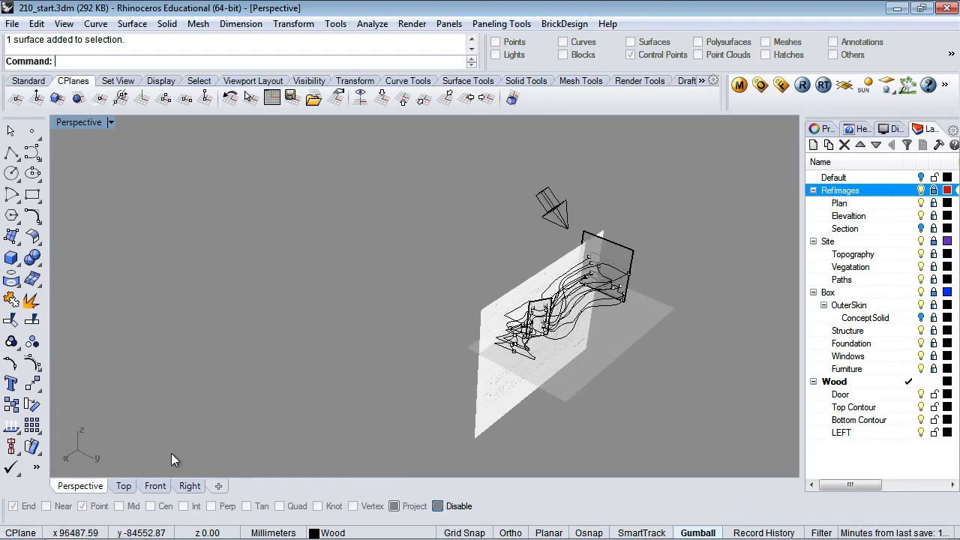
{"action": "left_click", "coordinate": [123, 486]}
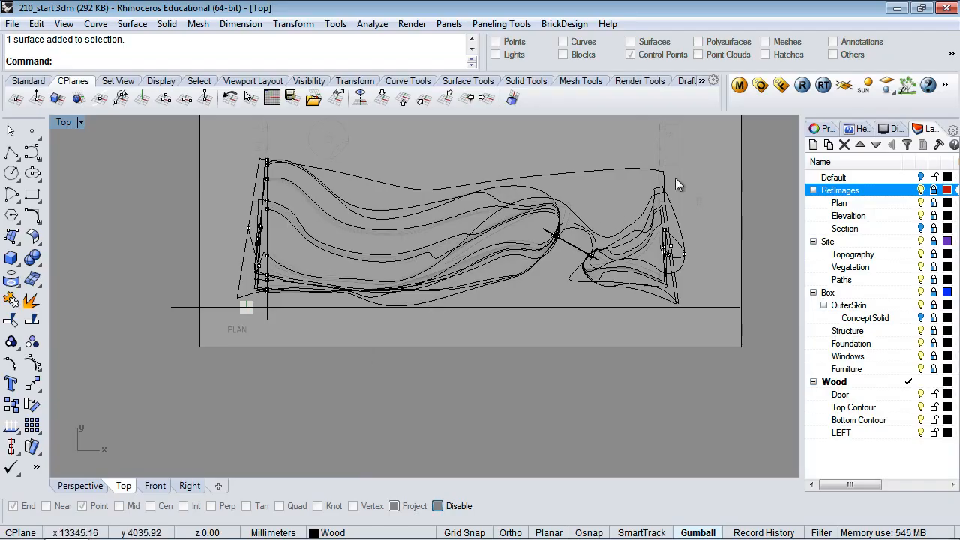
{"action": "right_click_drag", "start_coordinate": [675, 178], "coordinate": [694, 214]}
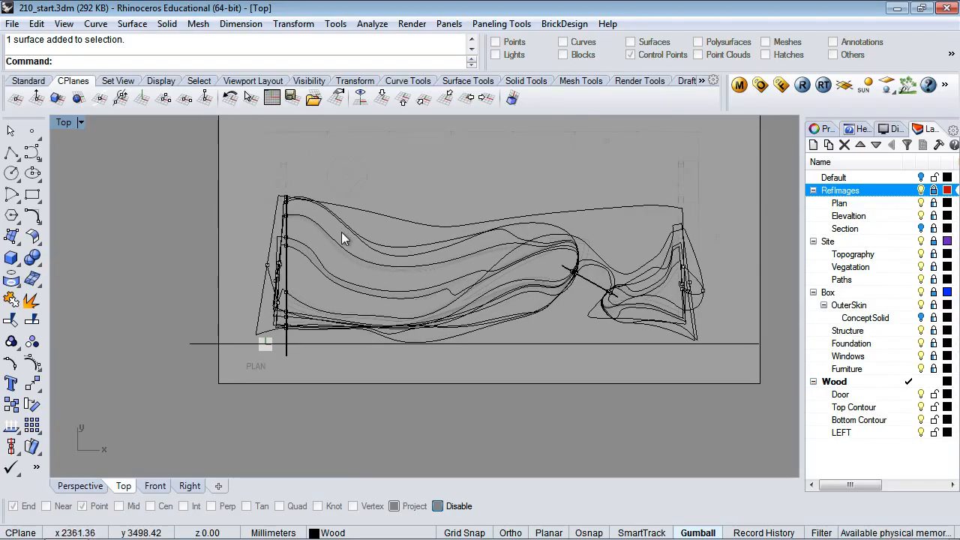
{"action": "scroll", "coordinate": [409, 244], "scroll_direction": "up", "scroll_amount": 5}
{"action": "scroll", "coordinate": [409, 244], "scroll_direction": "down", "scroll_amount": 7}
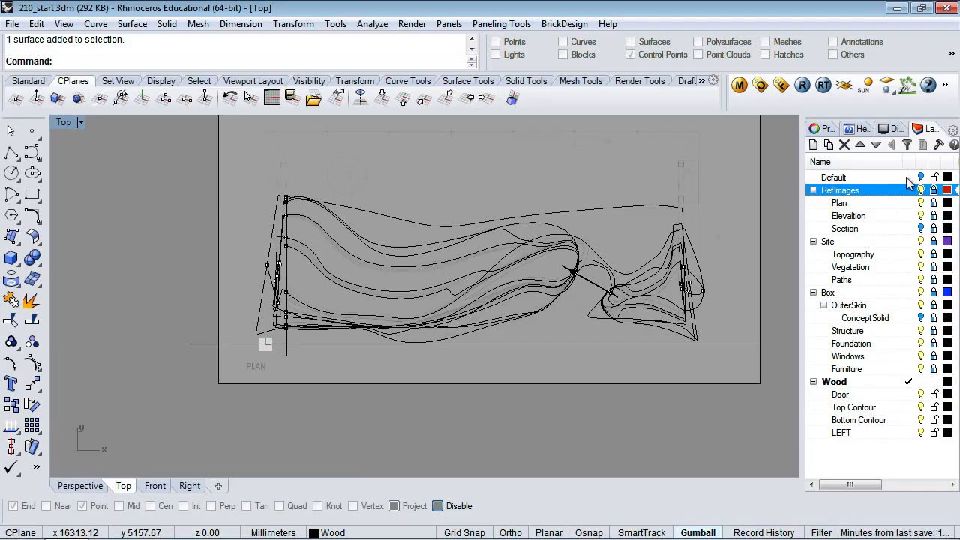
Unlock RefImages and lower the Plan image's transparency from 91% to about 42%
{"action": "left_click", "coordinate": [934, 190]}
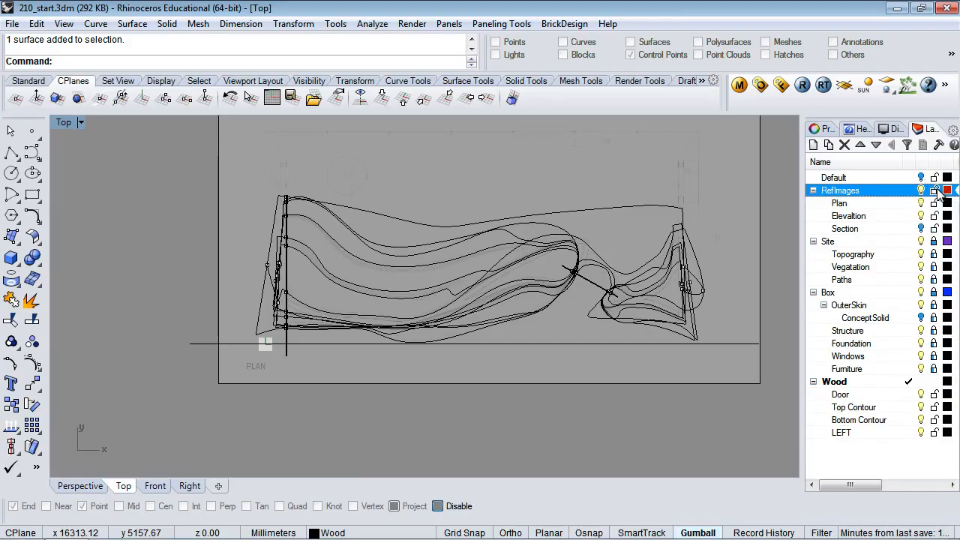
{"action": "left_click", "coordinate": [751, 182]}
{"action": "left_click", "coordinate": [822, 129]}
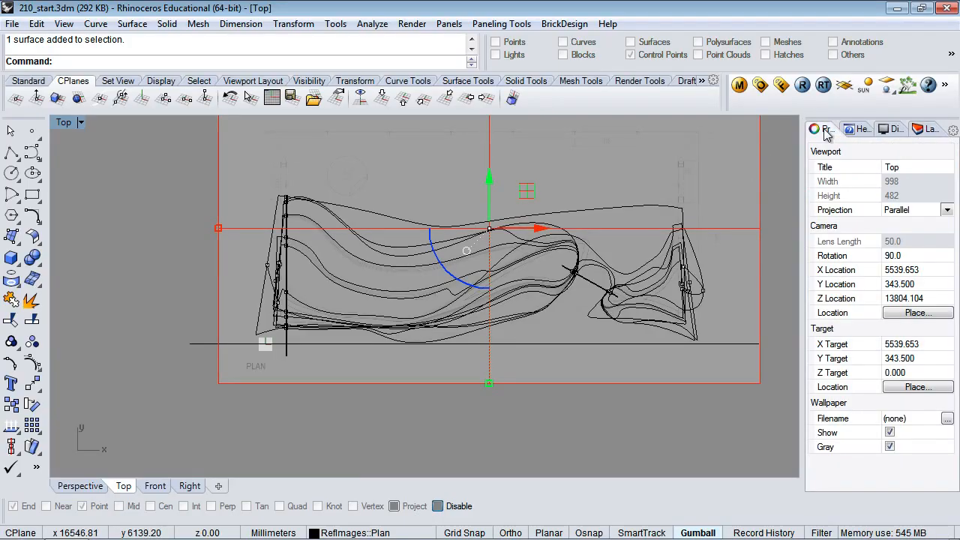
{"action": "left_click", "coordinate": [844, 154]}
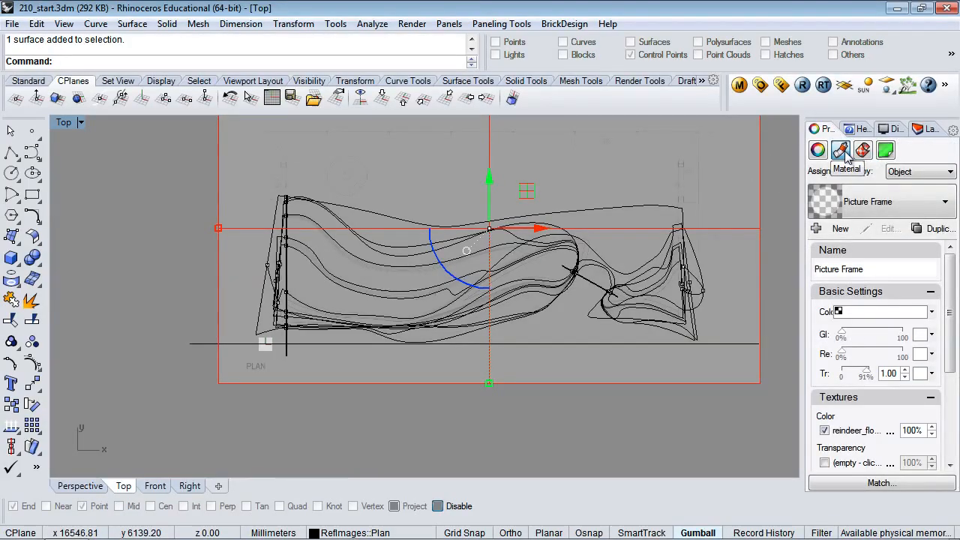
{"action": "left_click_drag", "start_coordinate": [866, 372], "coordinate": [855, 376]}
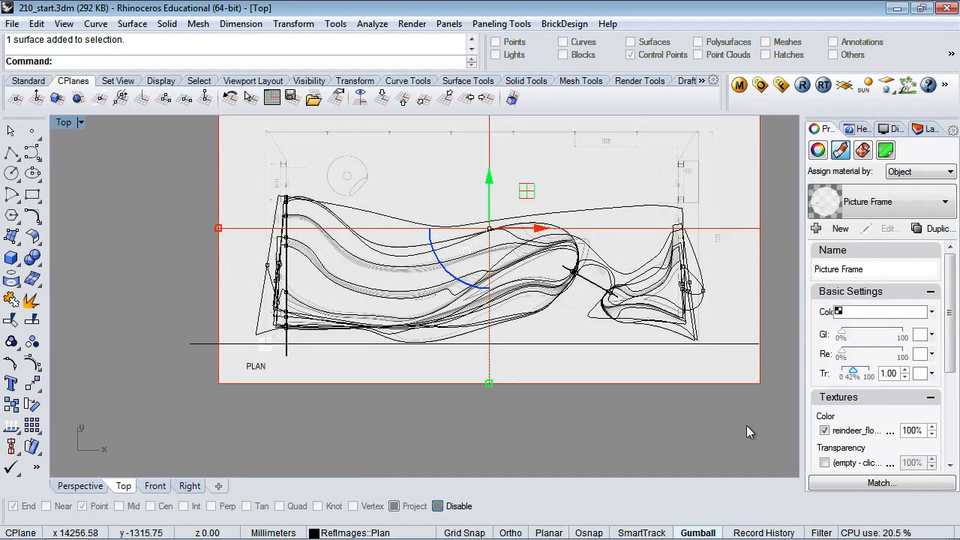
{"action": "right_click", "coordinate": [749, 426]}
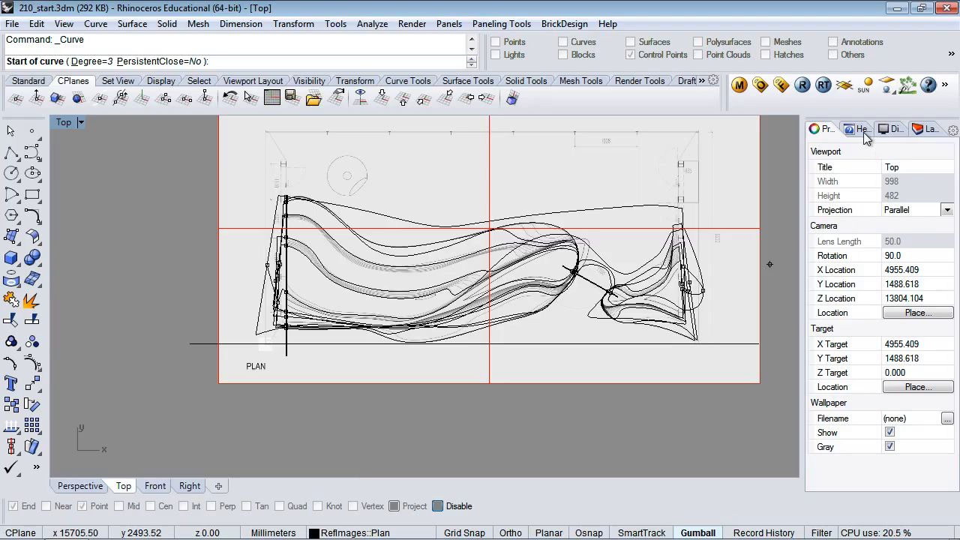
Lock the RefImages layer with the plan image still visible, and cancel the stray curve
{"action": "left_click", "coordinate": [781, 197]}
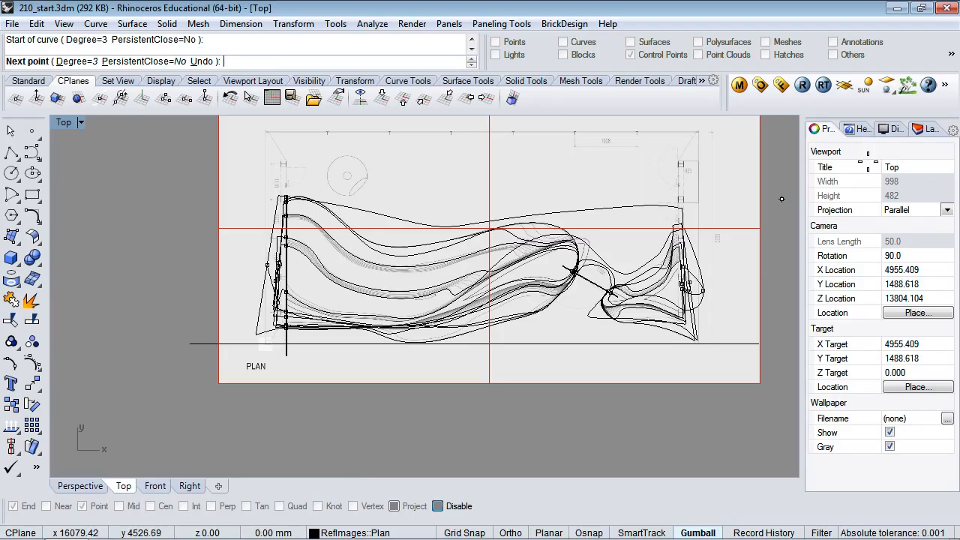
{"action": "left_click", "coordinate": [925, 133]}
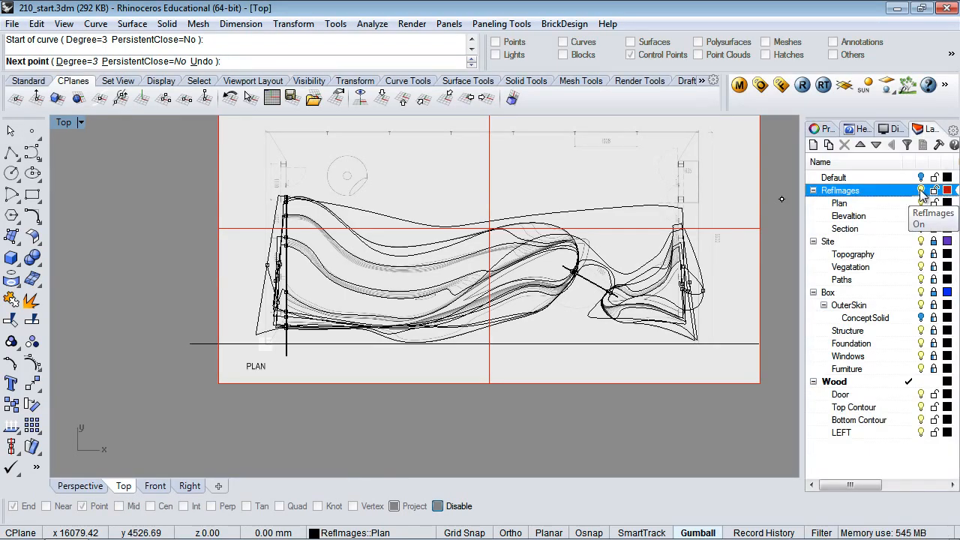
{"action": "left_click", "coordinate": [921, 191]}
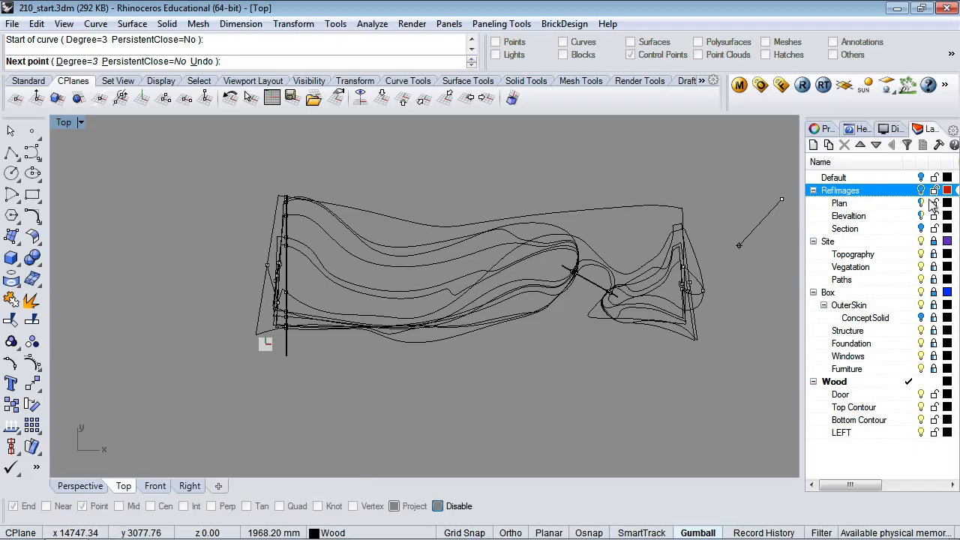
{"action": "left_click", "coordinate": [934, 191]}
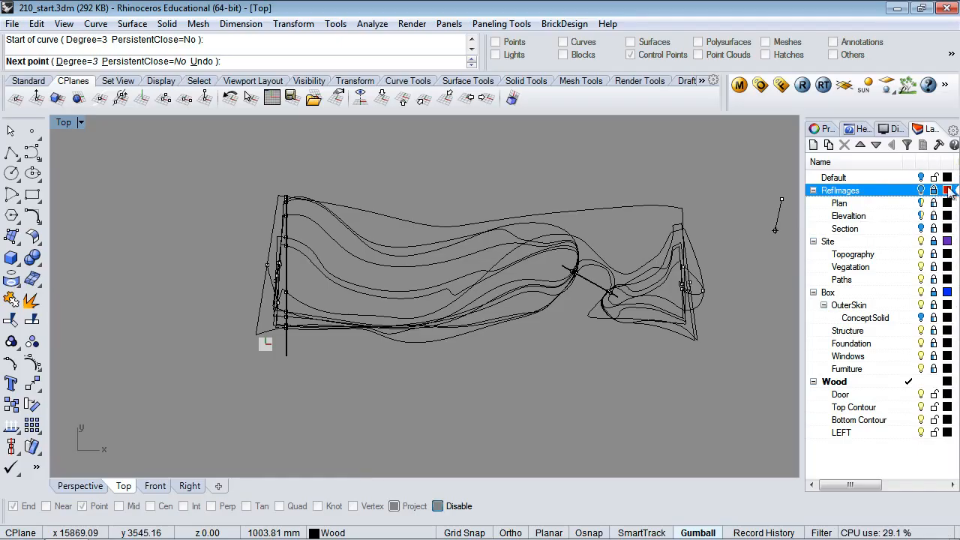
{"action": "left_click", "coordinate": [922, 190]}
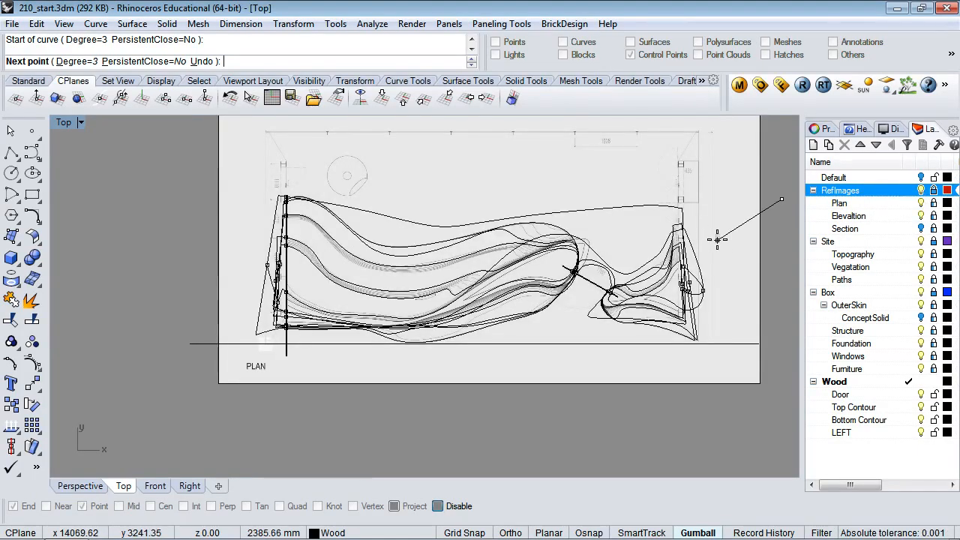
{"action": "key", "text": "Escape"}
Inspect the Front elevation, then in Top view select the upright surface at the left end
{"action": "scroll", "coordinate": [392, 276], "scroll_direction": "up", "scroll_amount": 3}
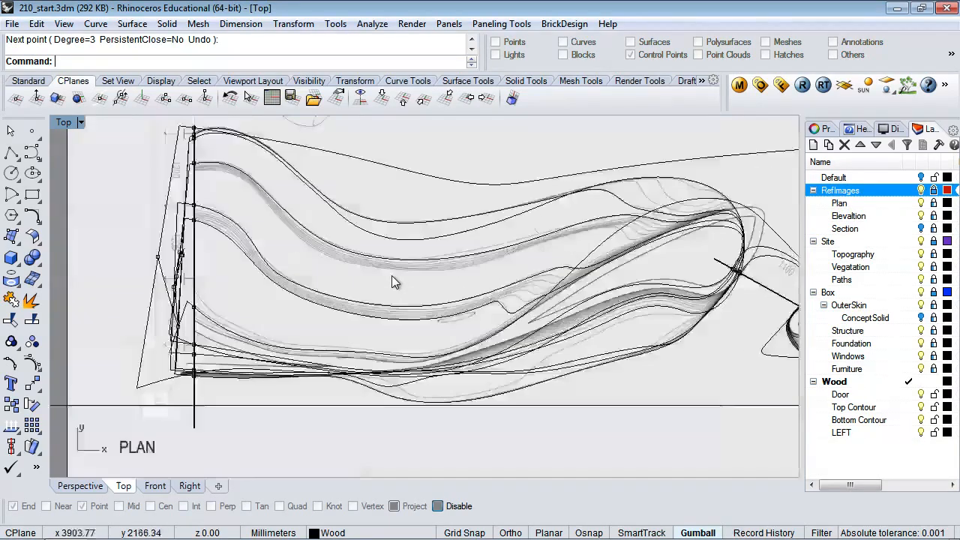
{"action": "scroll", "coordinate": [392, 275], "scroll_direction": "up", "scroll_amount": 2}
{"action": "scroll", "coordinate": [391, 276], "scroll_direction": "down", "scroll_amount": 3}
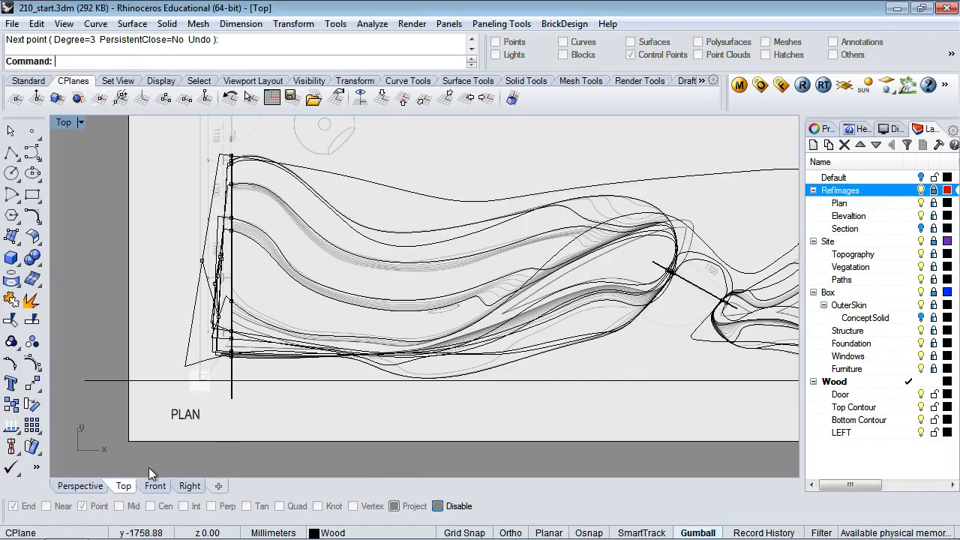
{"action": "left_click", "coordinate": [156, 486]}
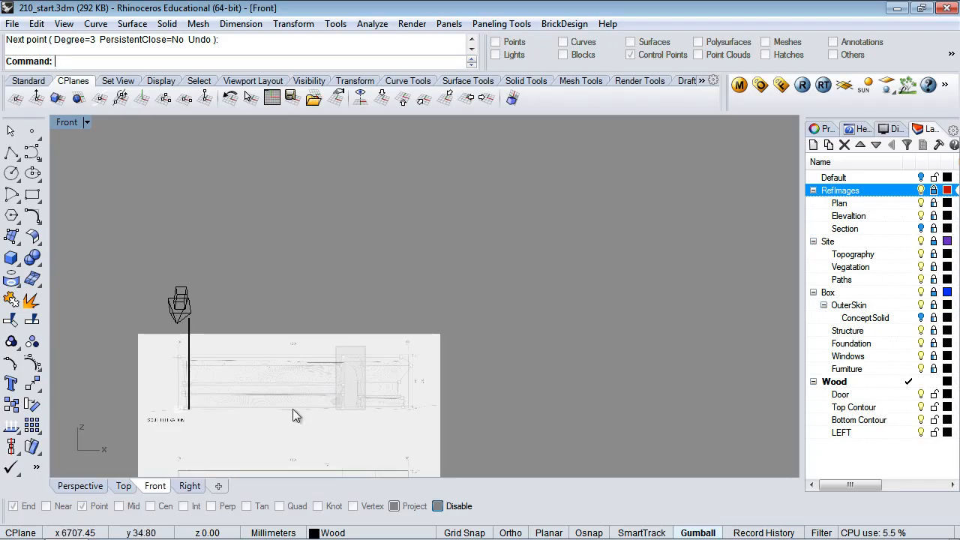
{"action": "scroll", "coordinate": [293, 409], "scroll_direction": "down", "scroll_amount": 2}
{"action": "scroll", "coordinate": [285, 421], "scroll_direction": "up", "scroll_amount": 4}
{"action": "scroll", "coordinate": [271, 411], "scroll_direction": "up", "scroll_amount": 2}
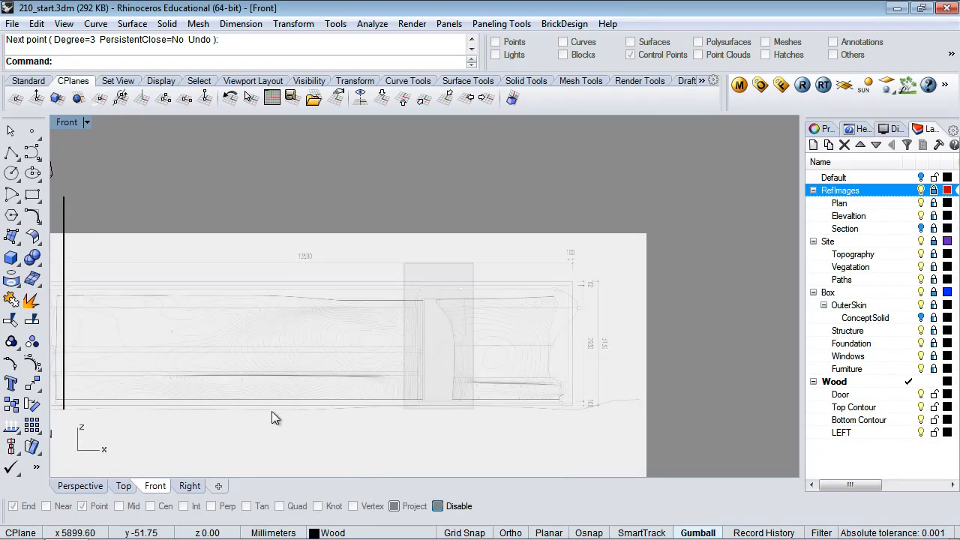
{"action": "scroll", "coordinate": [271, 412], "scroll_direction": "down", "scroll_amount": 1}
{"action": "scroll", "coordinate": [272, 411], "scroll_direction": "up", "scroll_amount": 1}
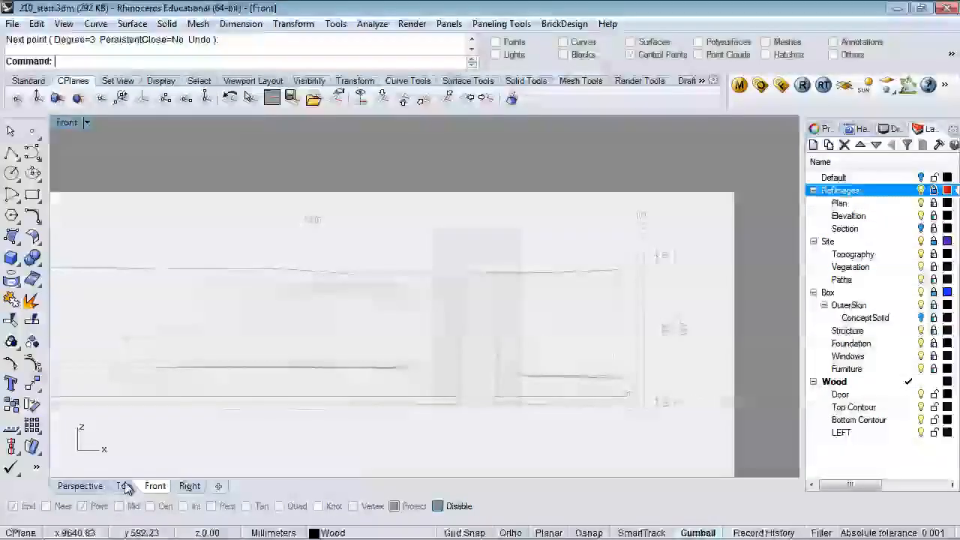
{"action": "left_click", "coordinate": [124, 486]}
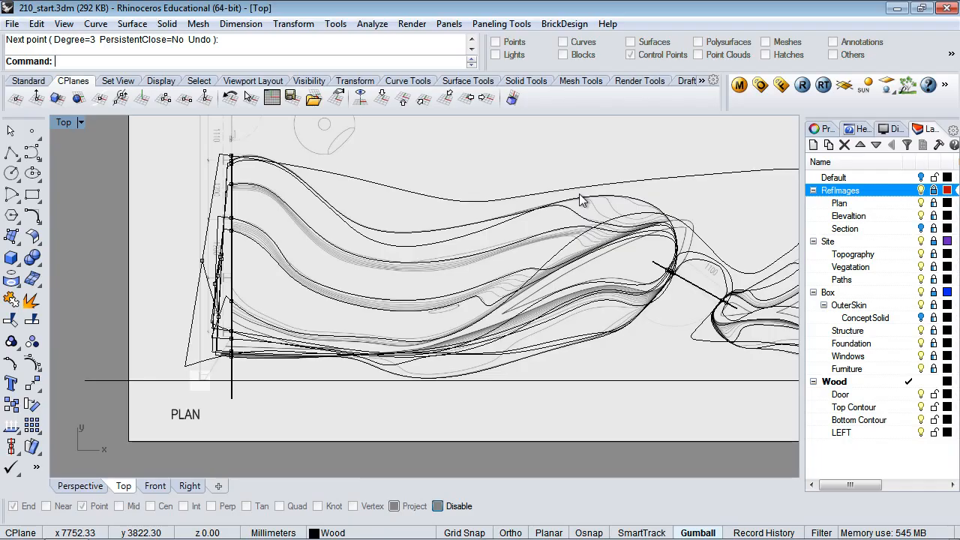
{"action": "left_click", "coordinate": [233, 398]}
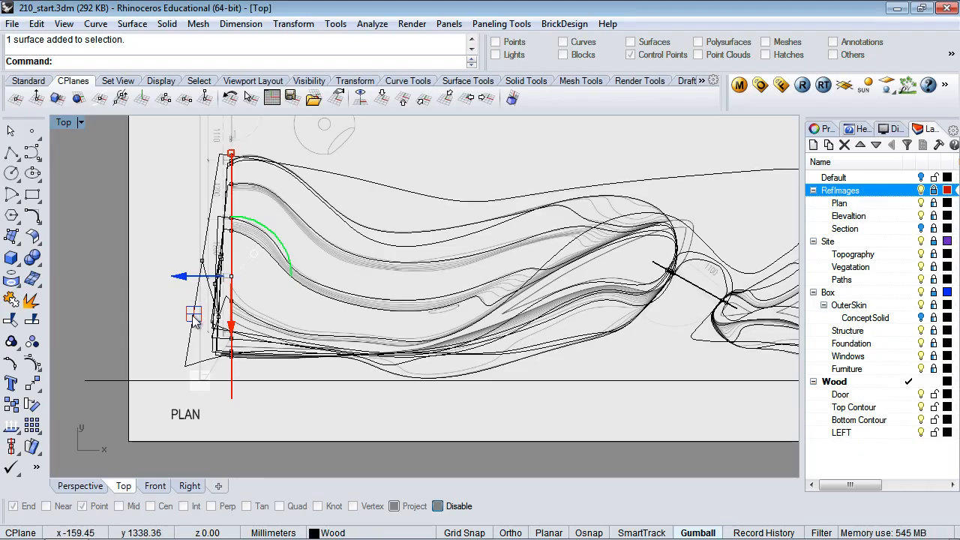
Drag the section surface right across the contours, then ease it back left to the bulge
{"action": "left_click_drag", "start_coordinate": [194, 319], "coordinate": [386, 321]}
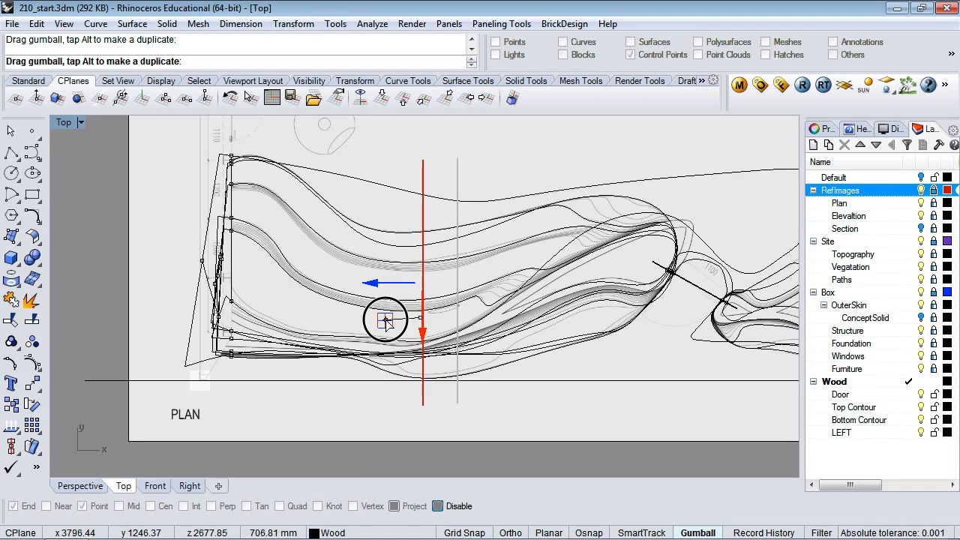
{"action": "left_click_drag", "start_coordinate": [386, 321], "coordinate": [385, 321]}
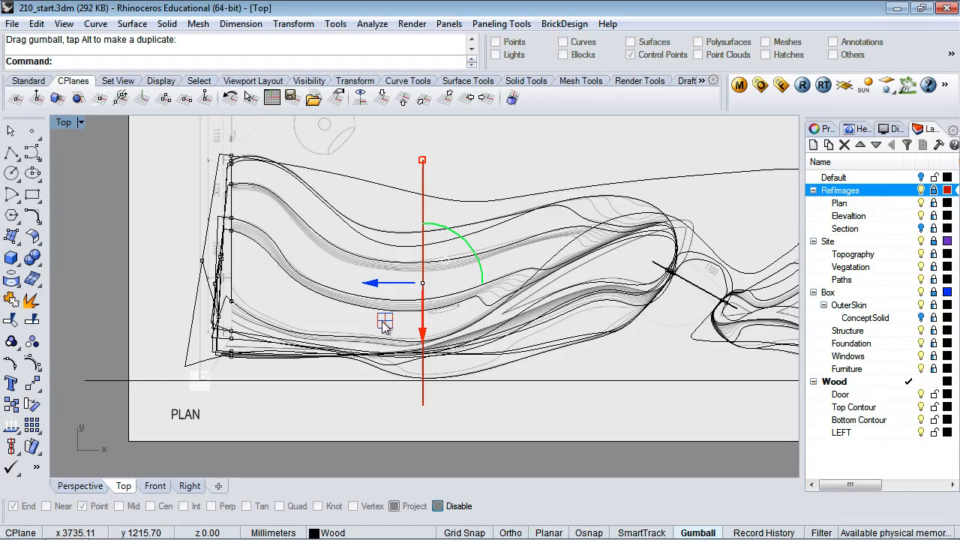
{"action": "mouse_move", "coordinate": [384, 321]}
{"action": "left_mouse_down"}
{"action": "mouse_move", "coordinate": [453, 306]}
{"action": "mouse_move", "coordinate": [616, 300]}
{"action": "mouse_move", "coordinate": [609, 293]}
{"action": "left_mouse_up"}
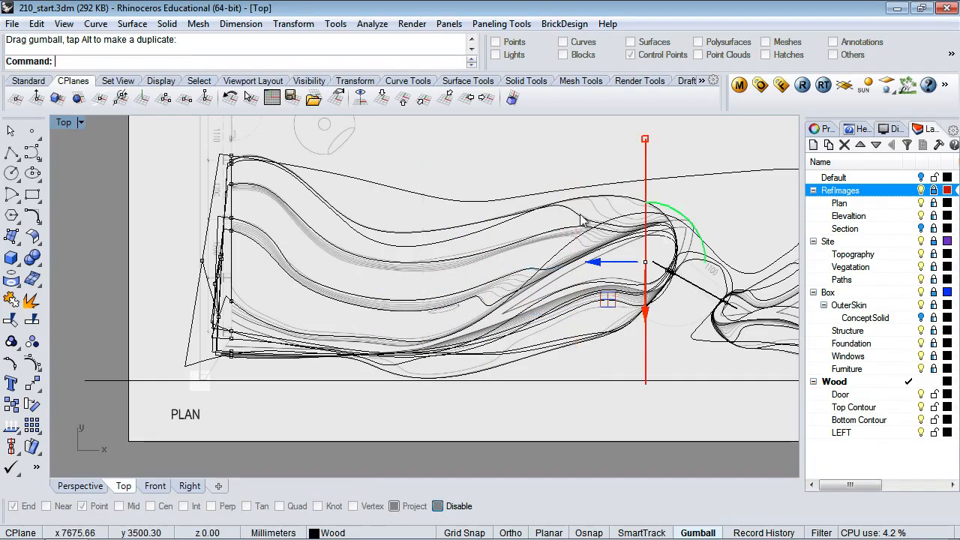
{"action": "left_click_drag", "start_coordinate": [611, 301], "coordinate": [541, 300]}
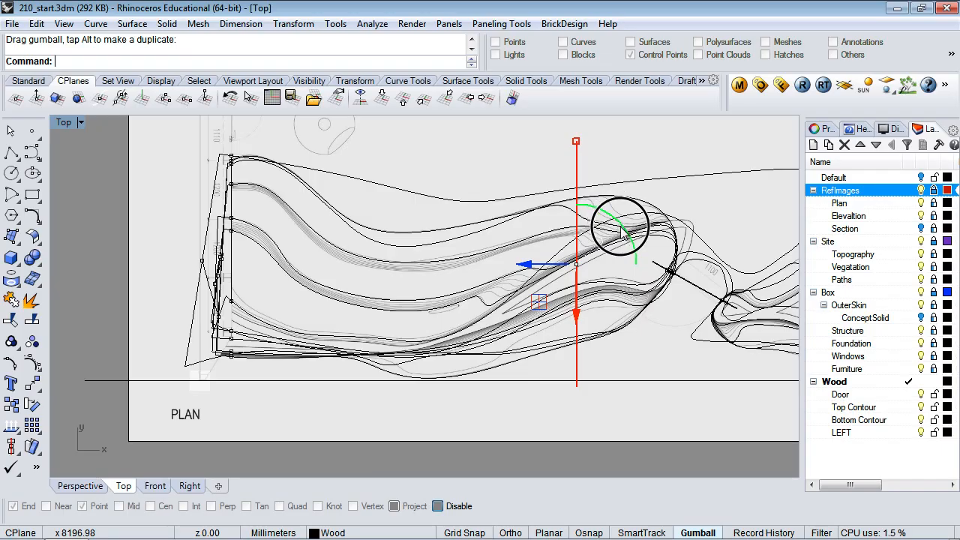
Rotate the section surface about 30° and reposition it diagonally across the contour bulge
{"action": "left_click_drag", "start_coordinate": [631, 241], "coordinate": [592, 240]}
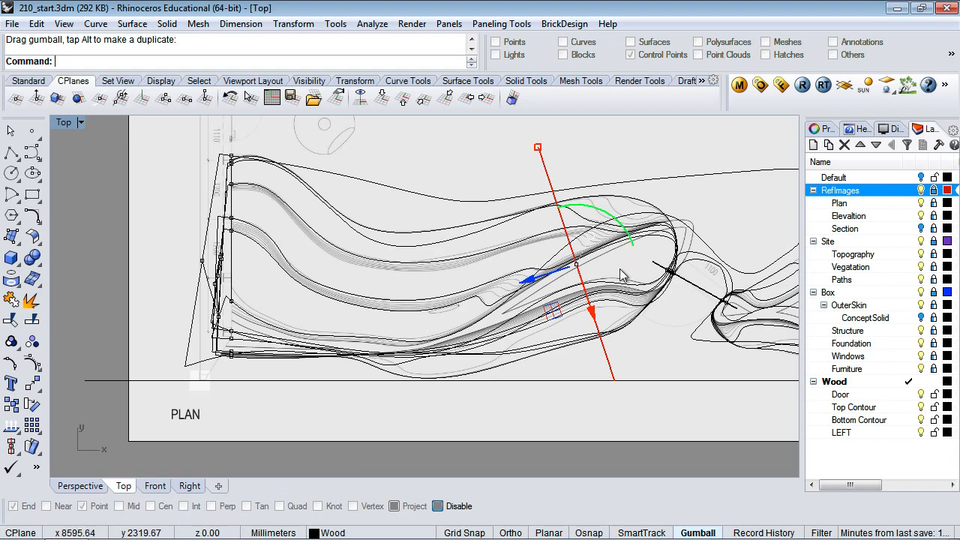
{"action": "left_click_drag", "start_coordinate": [552, 311], "coordinate": [507, 337]}
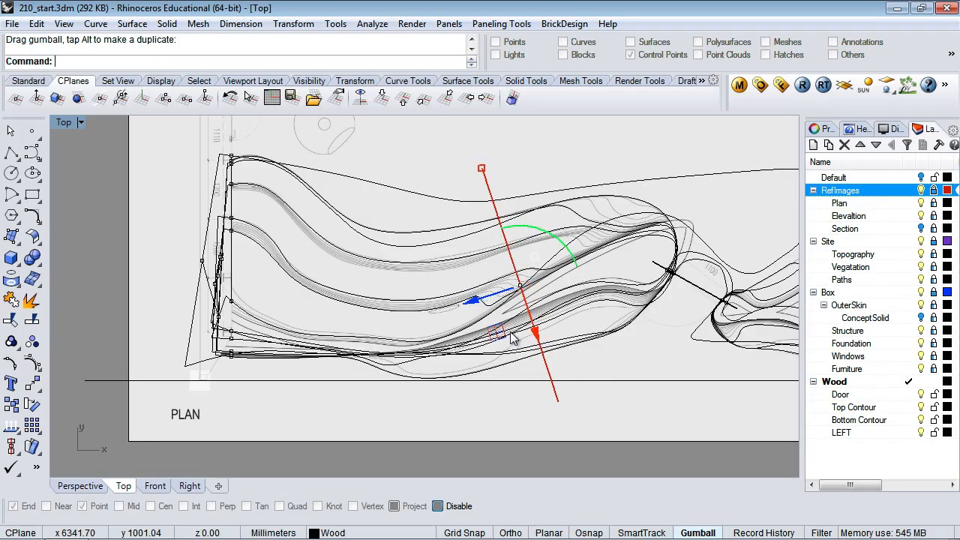
{"action": "left_click_drag", "start_coordinate": [489, 334], "coordinate": [522, 328]}
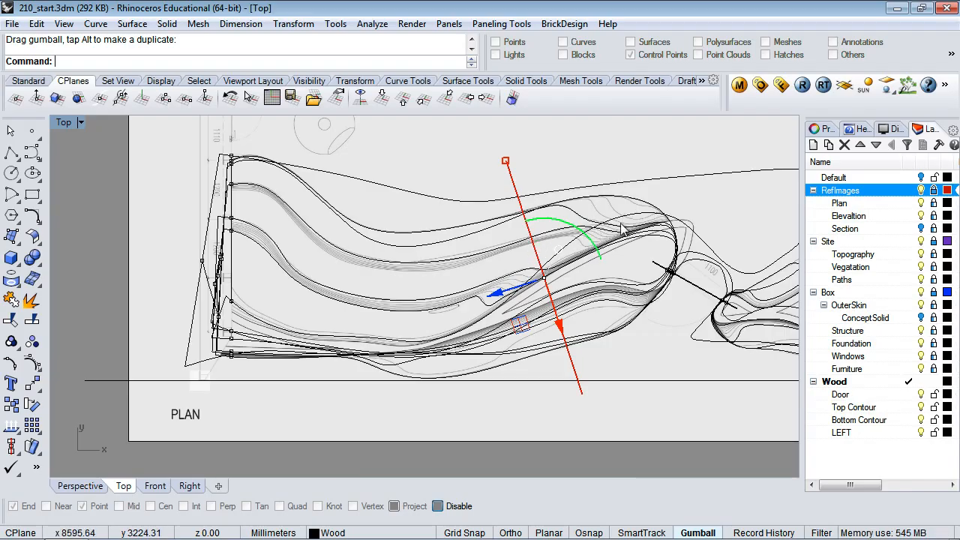
{"action": "left_click_drag", "start_coordinate": [524, 328], "coordinate": [558, 306]}
{"action": "left_click_drag", "start_coordinate": [591, 294], "coordinate": [612, 292]}
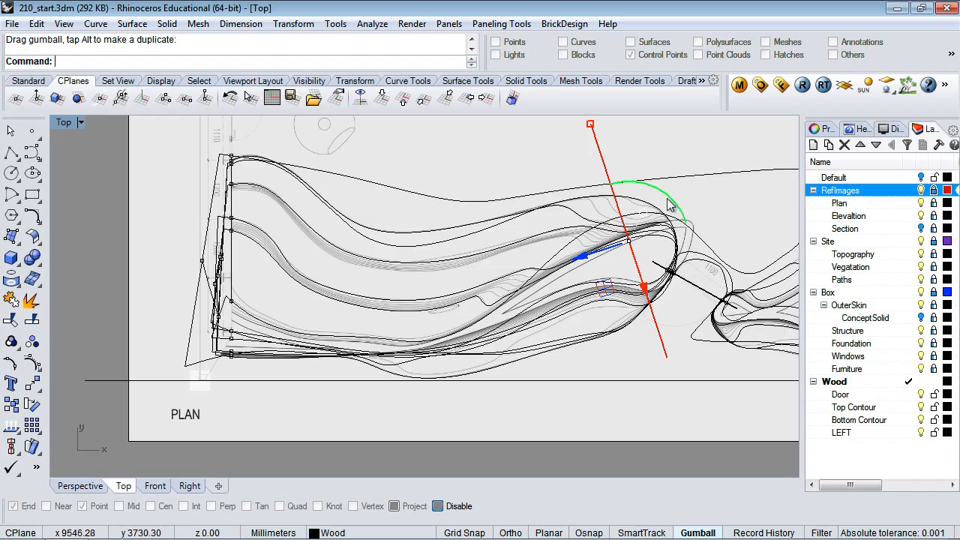
{"action": "left_click_drag", "start_coordinate": [670, 207], "coordinate": [556, 199]}
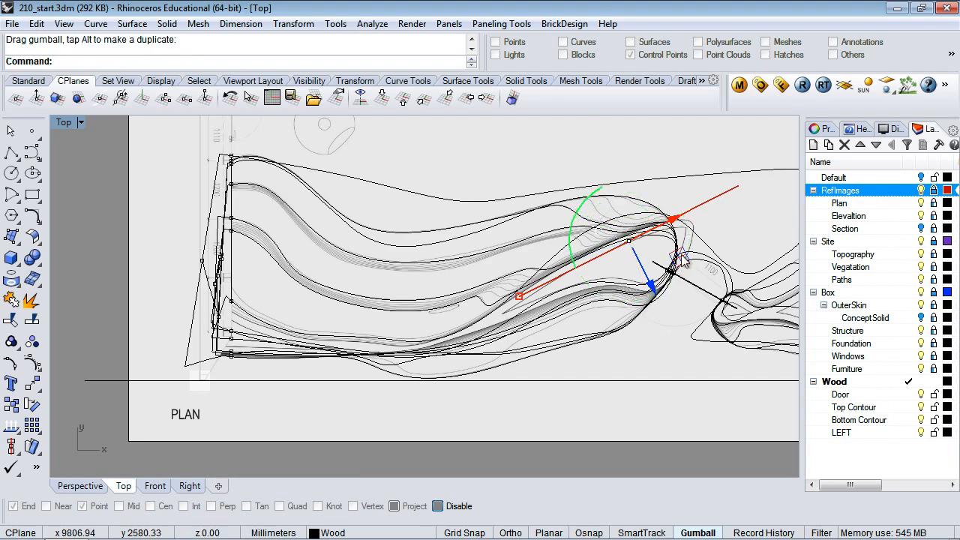
Angle the vertical surface steeply across the right-hand bulge, then pan to show all contours
{"action": "left_click_drag", "start_coordinate": [685, 259], "coordinate": [690, 258]}
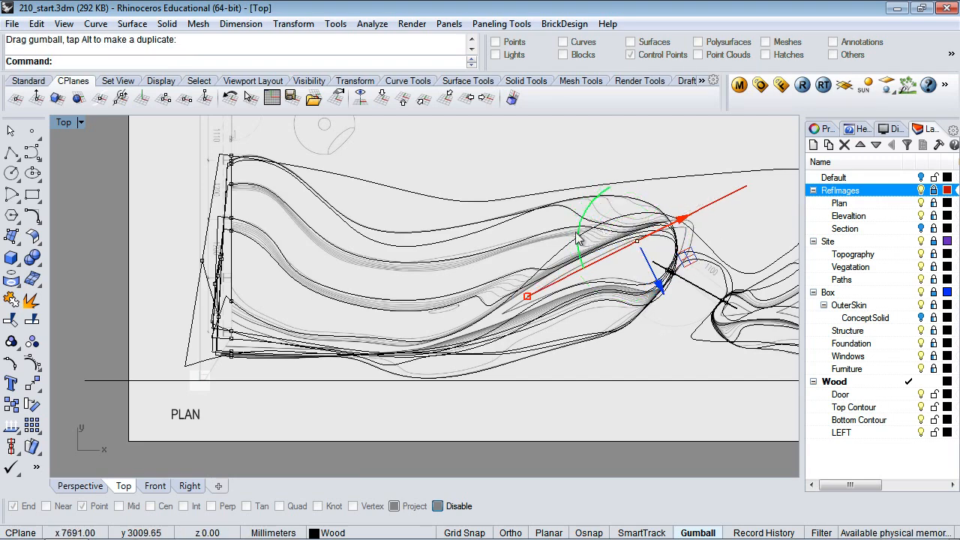
{"action": "left_click_drag", "start_coordinate": [577, 230], "coordinate": [581, 264]}
{"action": "left_click_drag", "start_coordinate": [688, 230], "coordinate": [707, 237]}
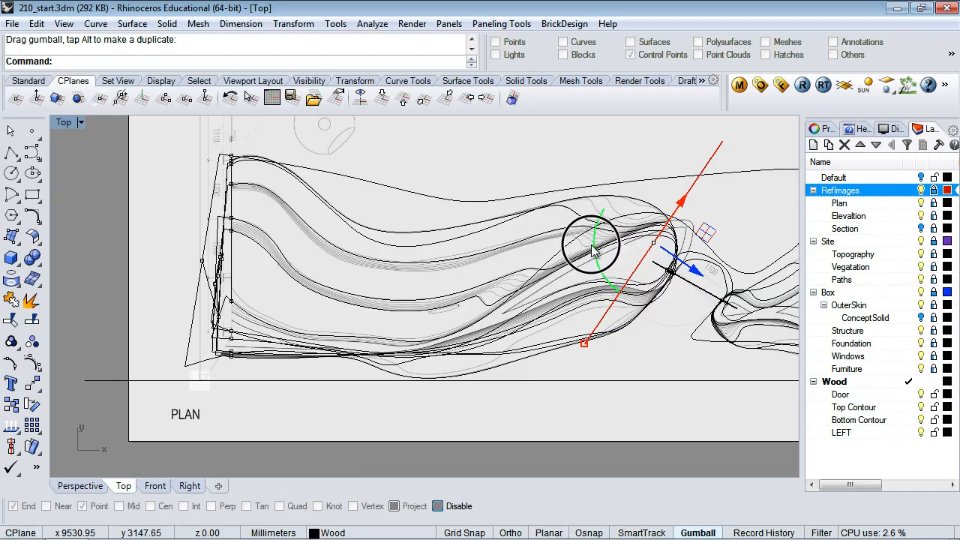
{"action": "left_click_drag", "start_coordinate": [593, 246], "coordinate": [616, 178]}
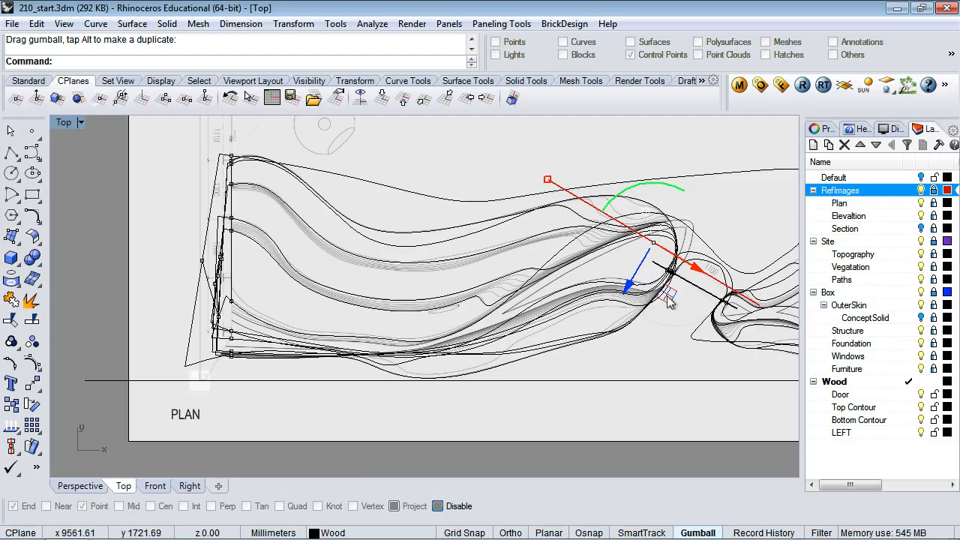
{"action": "left_click_drag", "start_coordinate": [667, 294], "coordinate": [677, 323]}
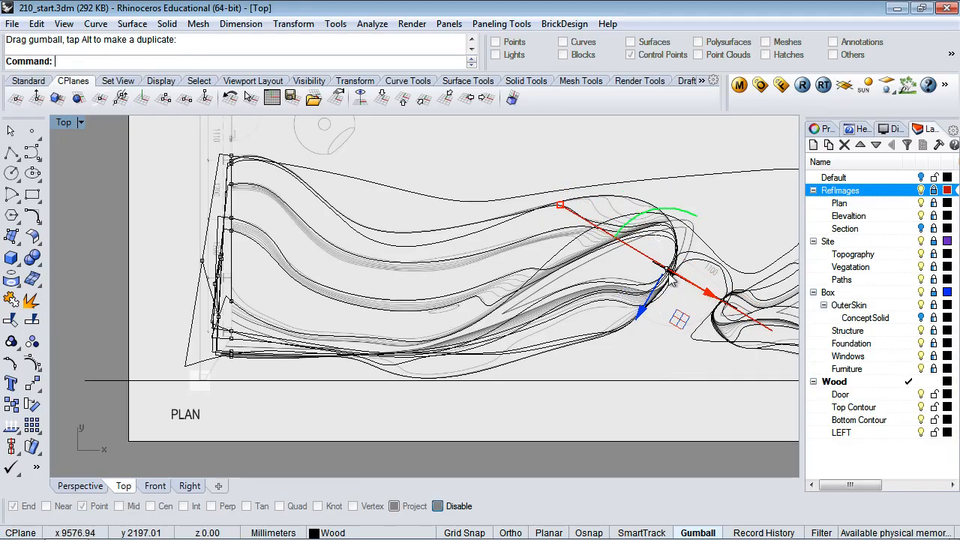
{"action": "left_click_drag", "start_coordinate": [670, 214], "coordinate": [744, 330]}
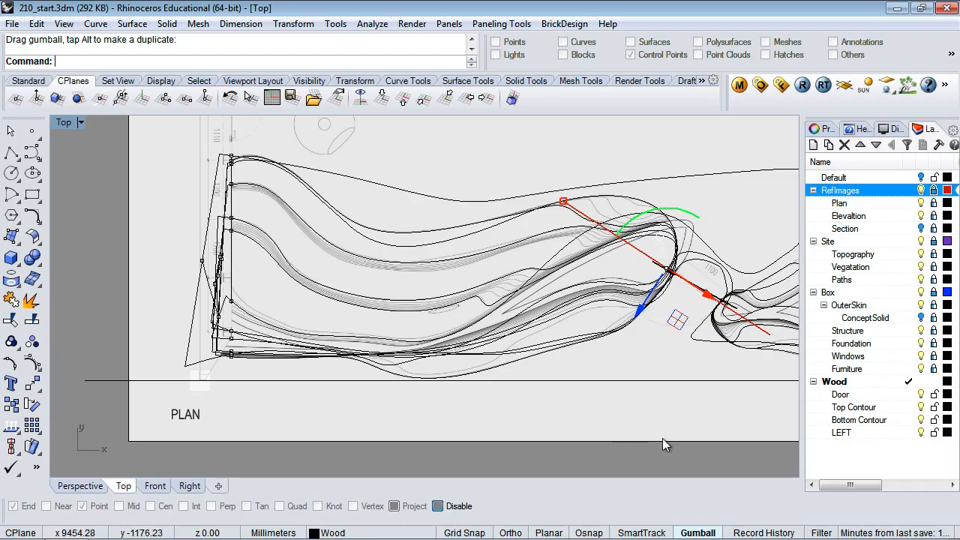
{"action": "right_click_drag", "start_coordinate": [663, 445], "coordinate": [579, 428]}
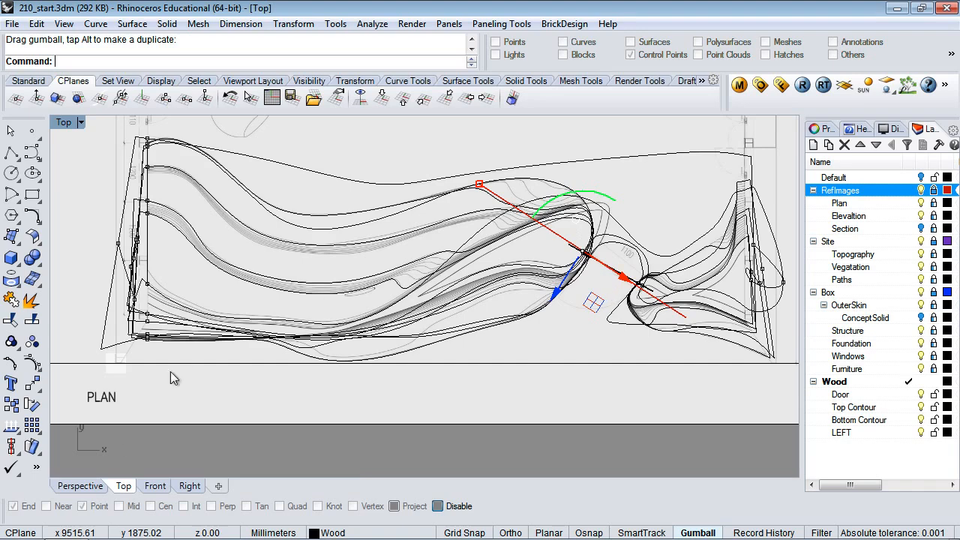
Show the Front elevation with the vertical surface deselected, cancelling the started Line
{"action": "left_click", "coordinate": [156, 486]}
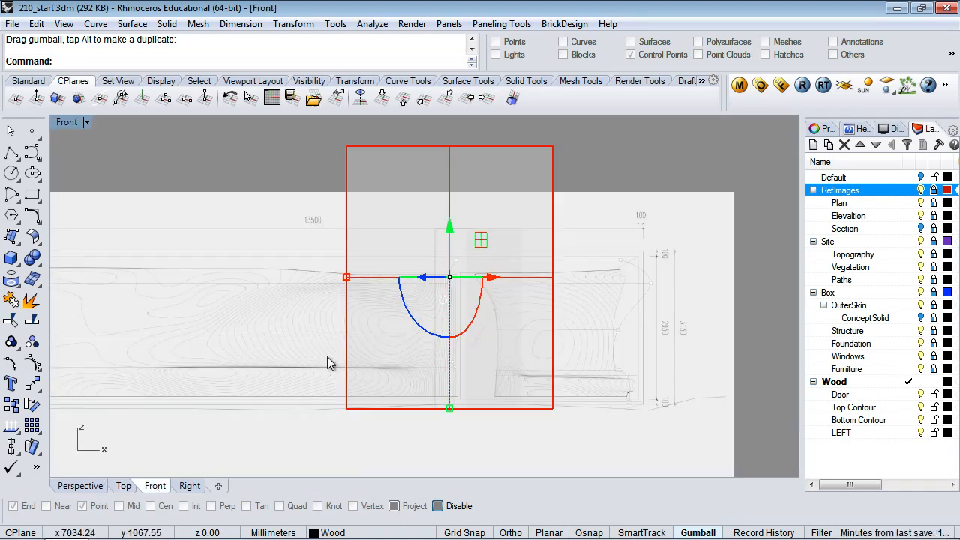
{"action": "left_click", "coordinate": [12, 153]}
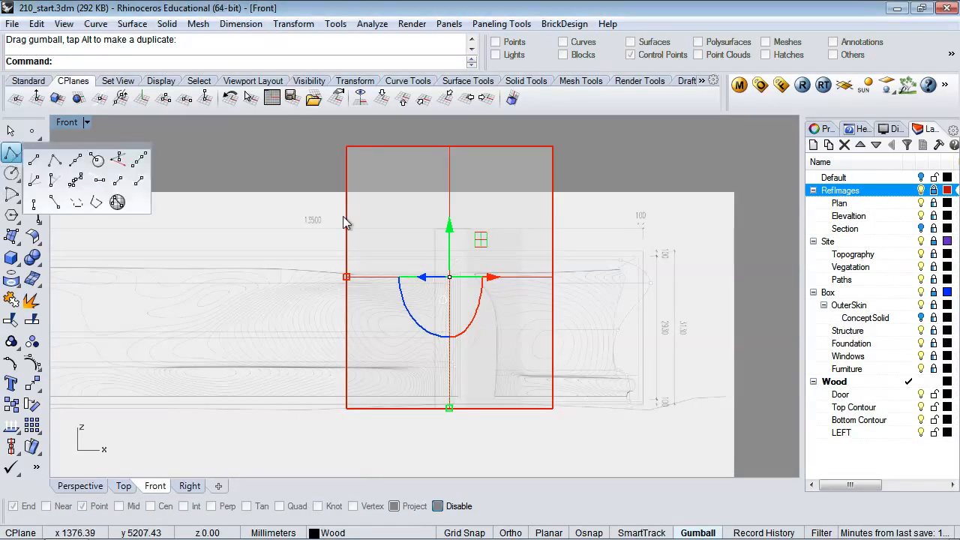
{"action": "left_click", "coordinate": [34, 161]}
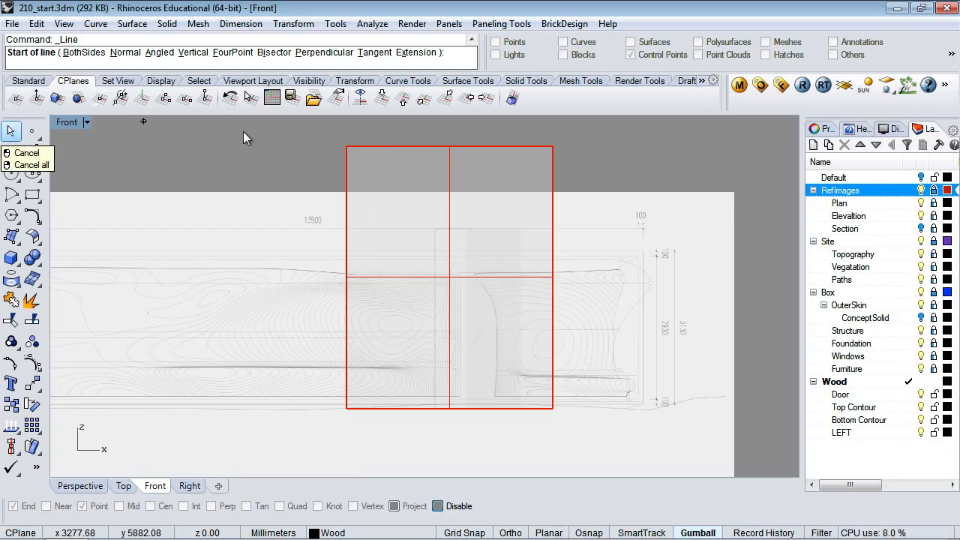
{"action": "key", "text": "Escape"}
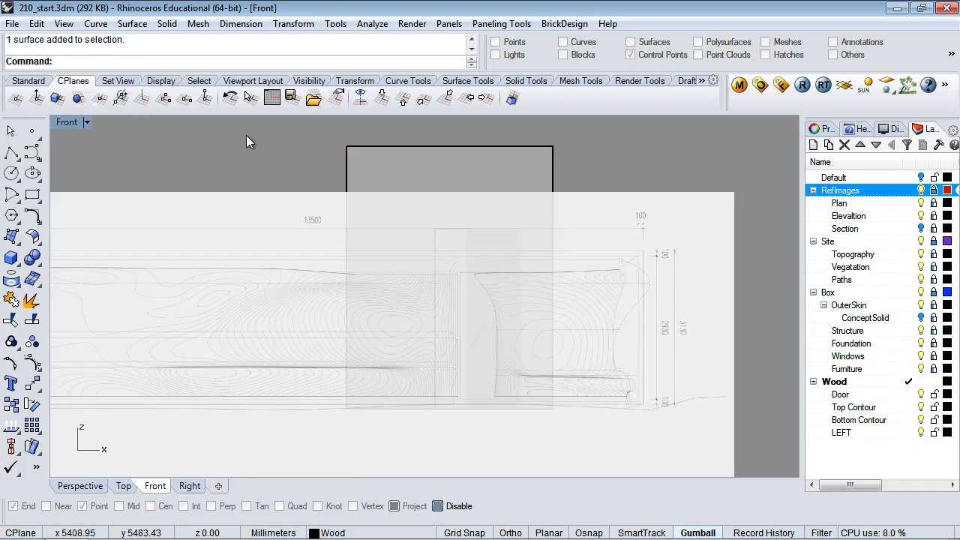
{"action": "left_click", "coordinate": [72, 121]}
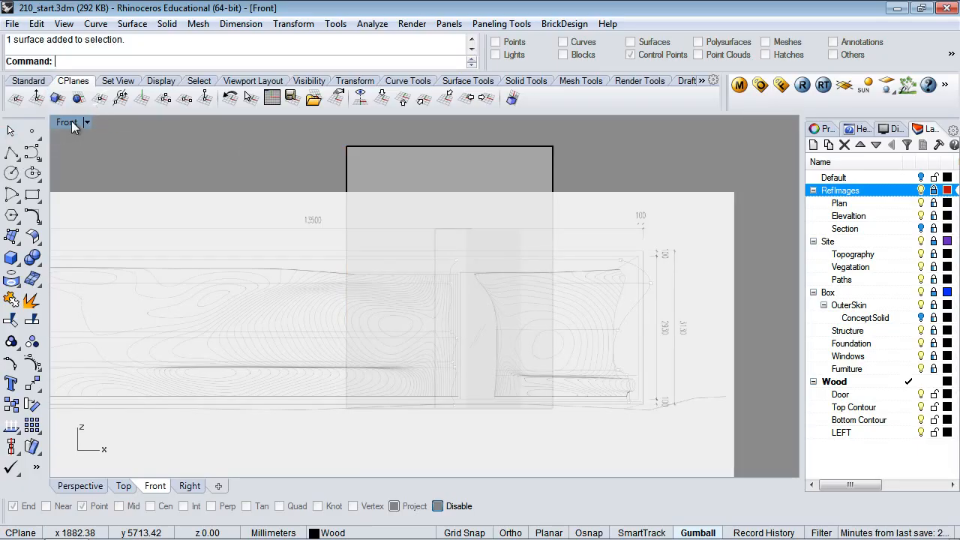
{"action": "left_click", "coordinate": [59, 97]}
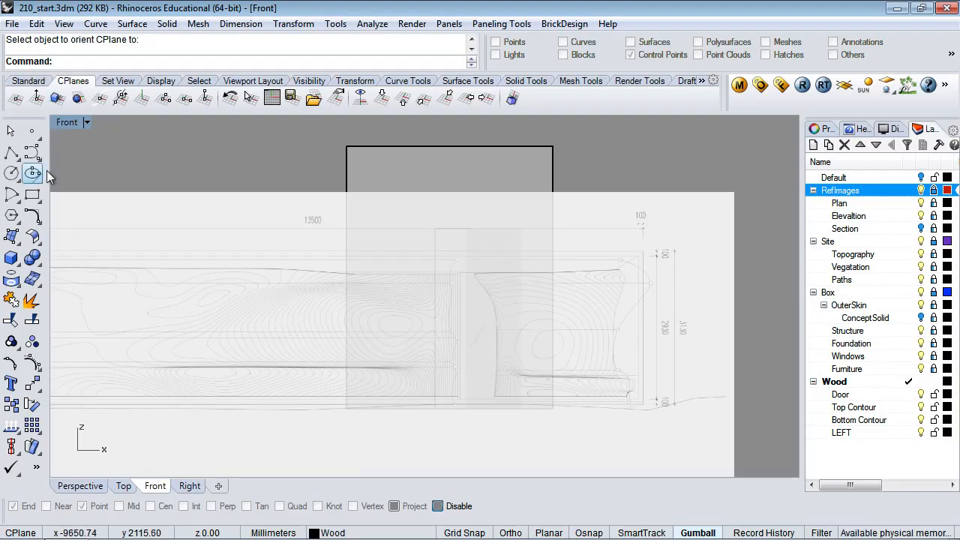
{"action": "left_click", "coordinate": [12, 154]}
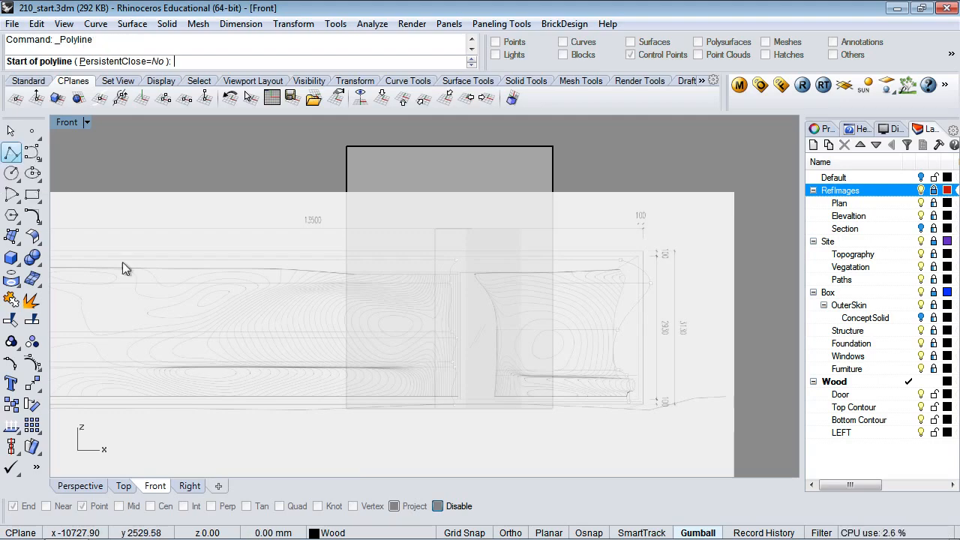
{"action": "left_click", "coordinate": [345, 368]}
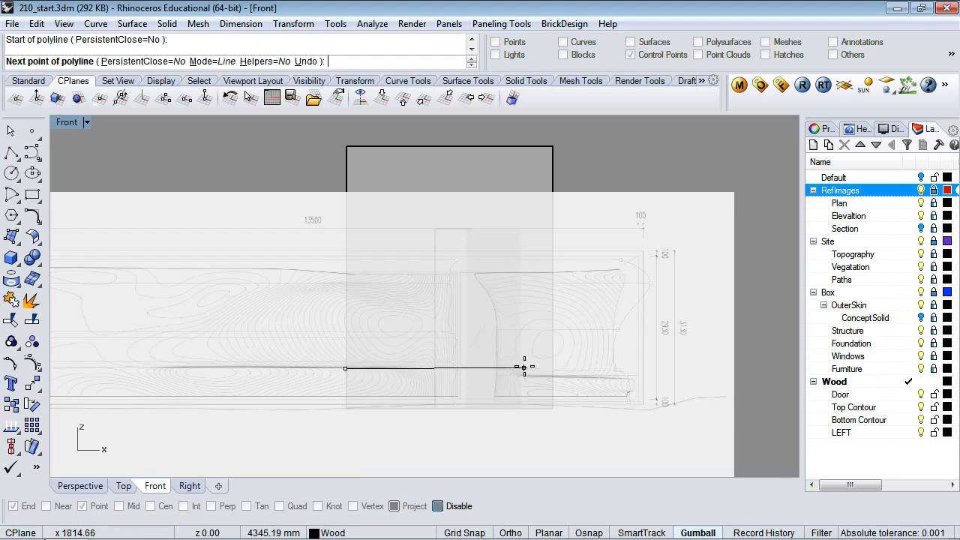
{"action": "key", "text": "F8"}
{"action": "left_click", "coordinate": [558, 368]}
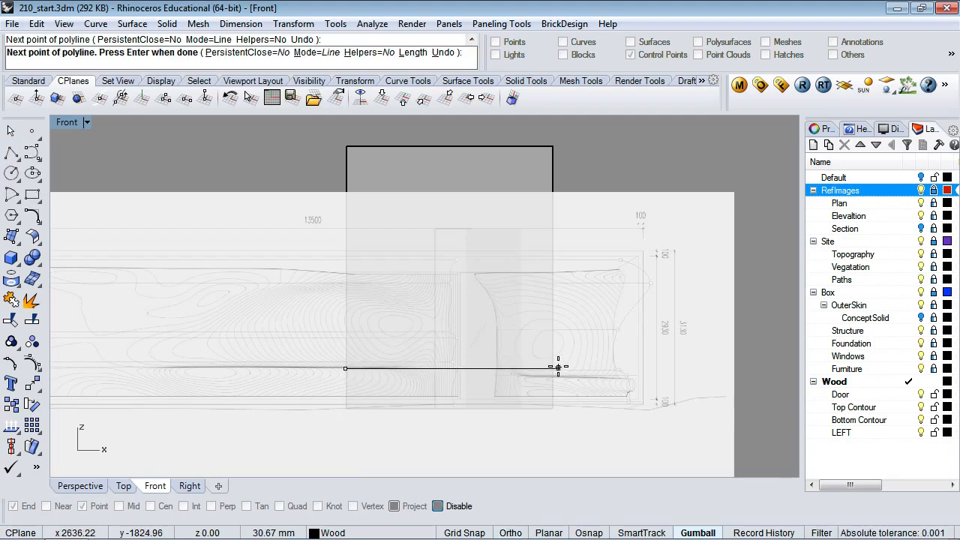
{"action": "key", "text": "F8"}
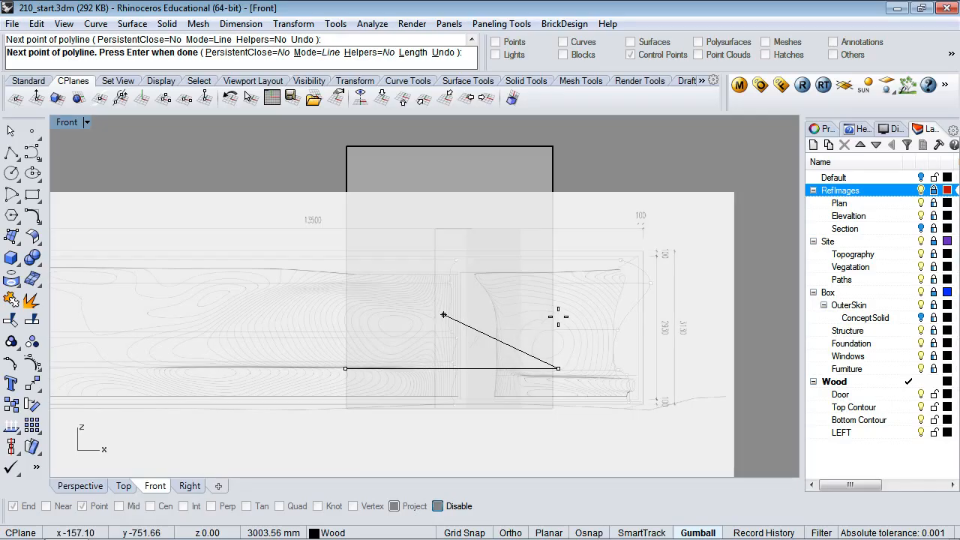
{"action": "key", "text": "Escape"}
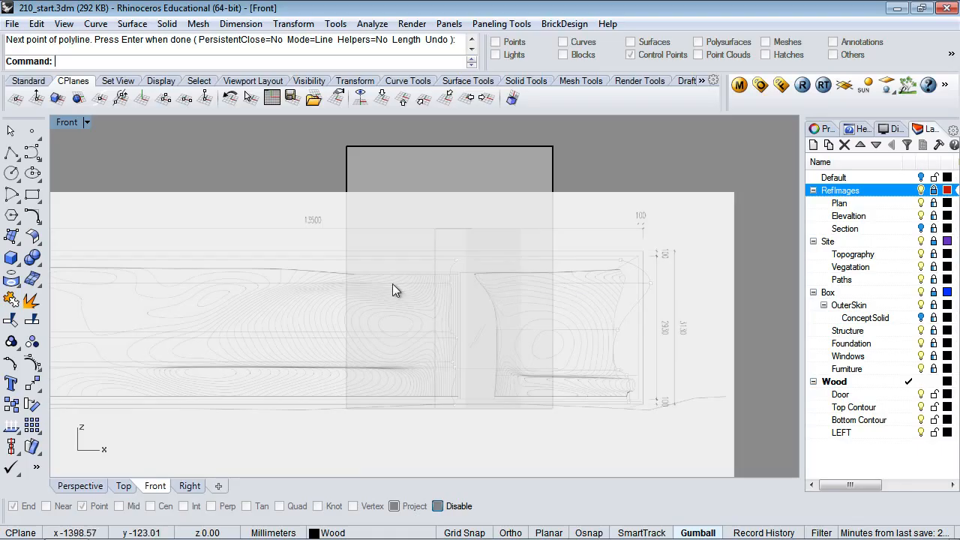
{"action": "left_click", "coordinate": [12, 153]}
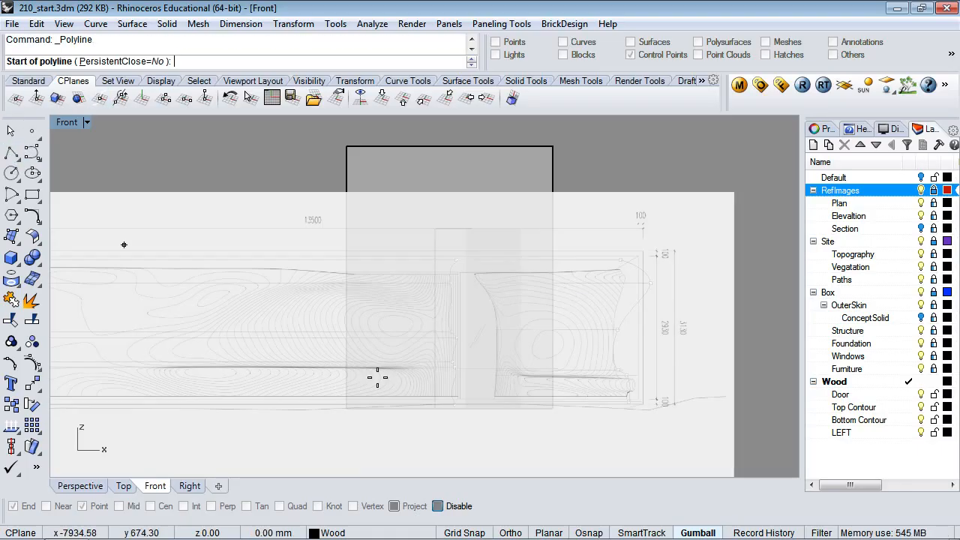
{"action": "left_click", "coordinate": [339, 366]}
{"action": "key", "text": "F8"}
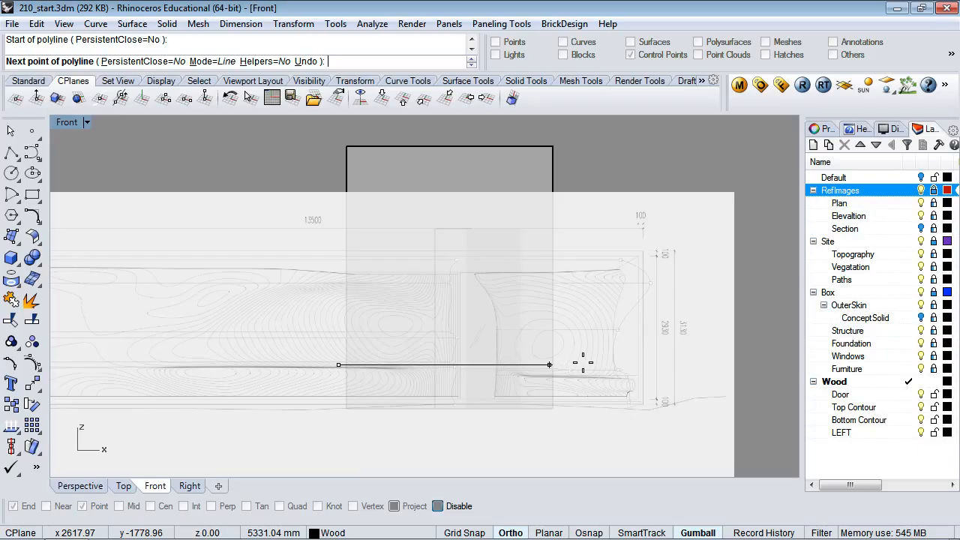
{"action": "key", "text": "F8"}
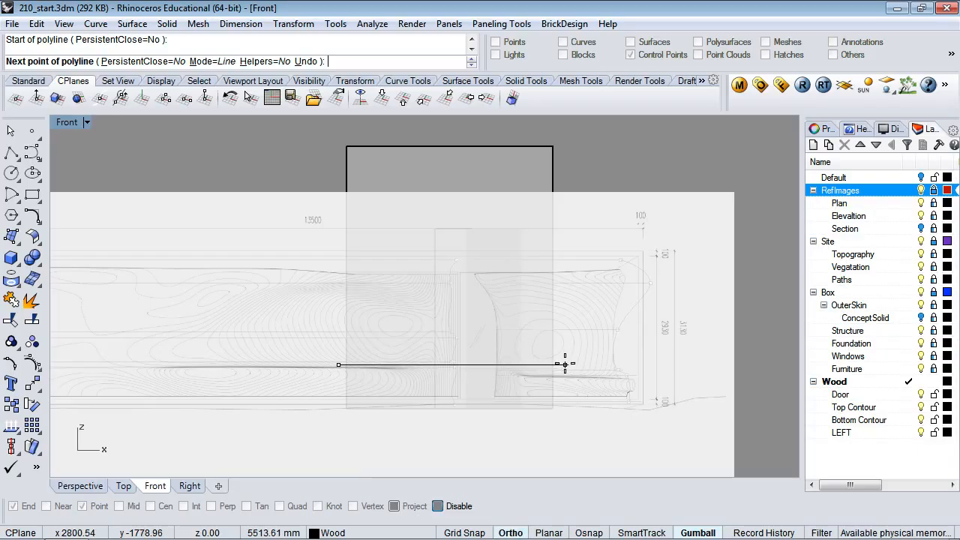
{"action": "left_click", "coordinate": [565, 364]}
{"action": "key", "text": "Escape"}
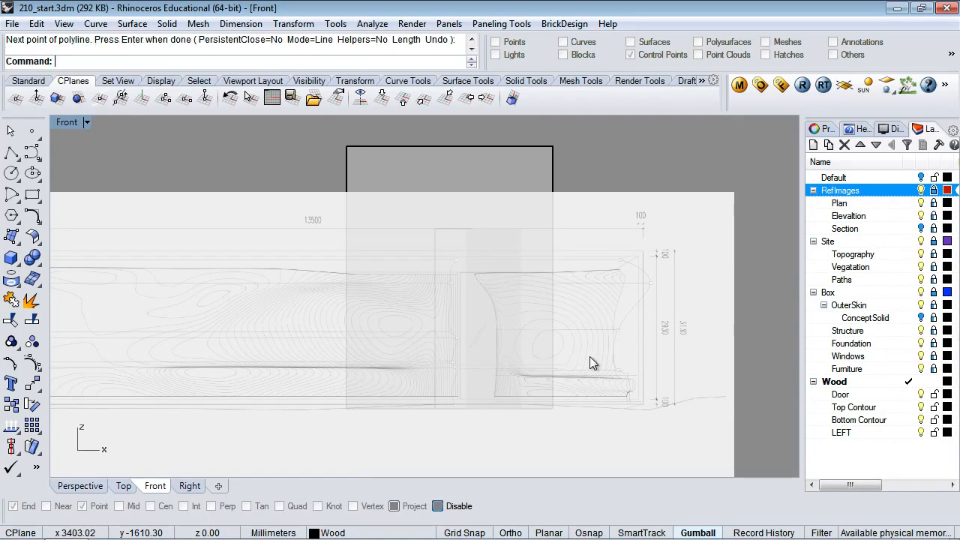
{"action": "left_click", "coordinate": [518, 340]}
Dismiss the overlap list and zoom into the Perspective view
{"action": "left_click", "coordinate": [79, 494]}
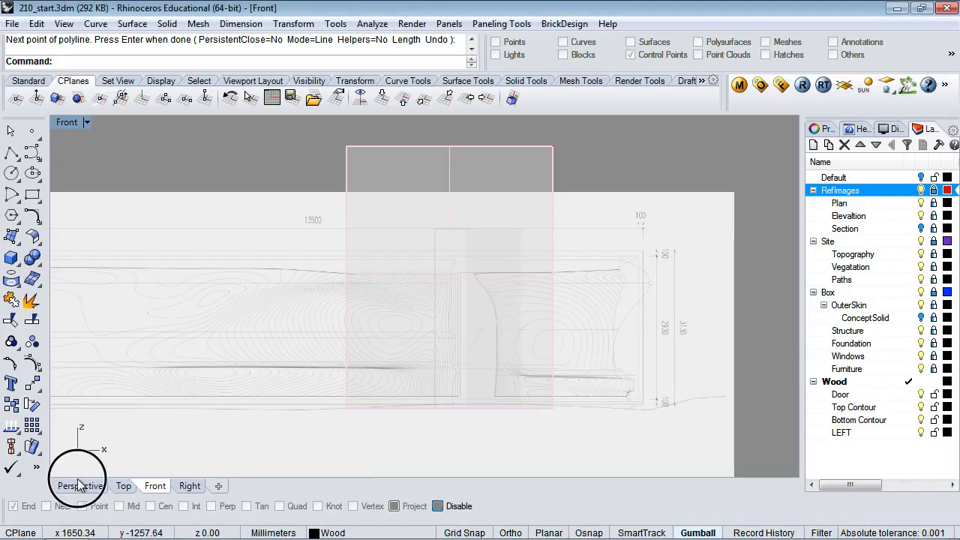
{"action": "left_click", "coordinate": [84, 487]}
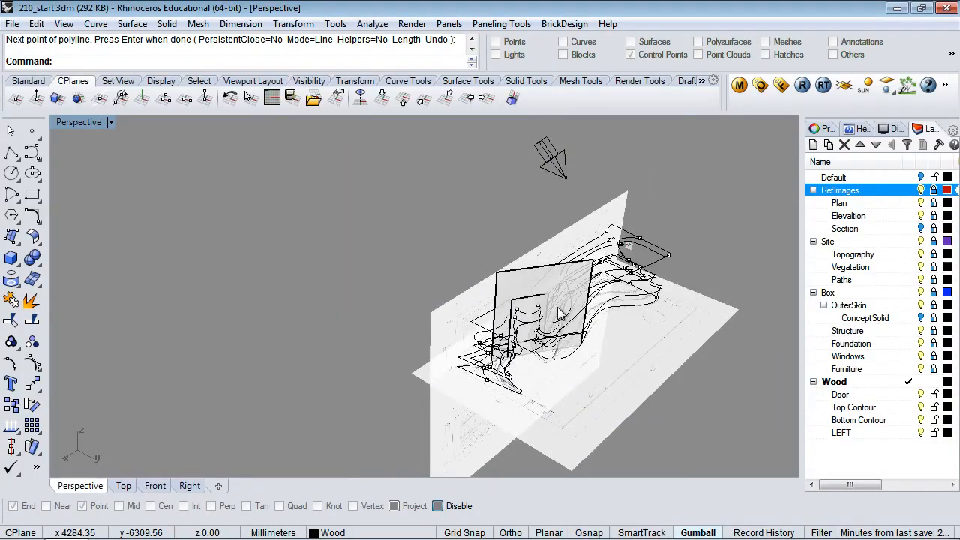
{"action": "scroll", "coordinate": [559, 313], "scroll_direction": "up", "scroll_amount": 5}
Pick two overlapping contour curves, then select the vertical reference surface
{"action": "left_click", "coordinate": [608, 367]}
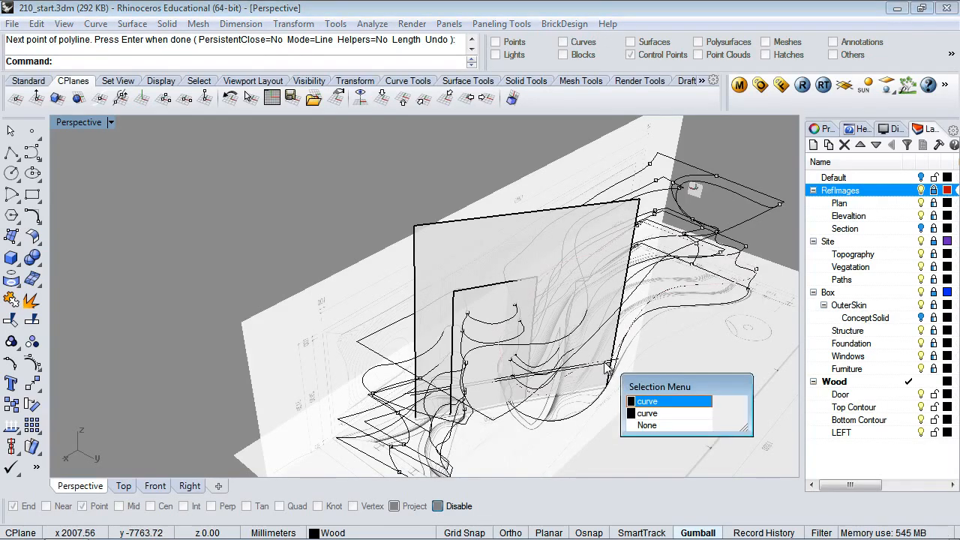
{"action": "left_click", "coordinate": [650, 414]}
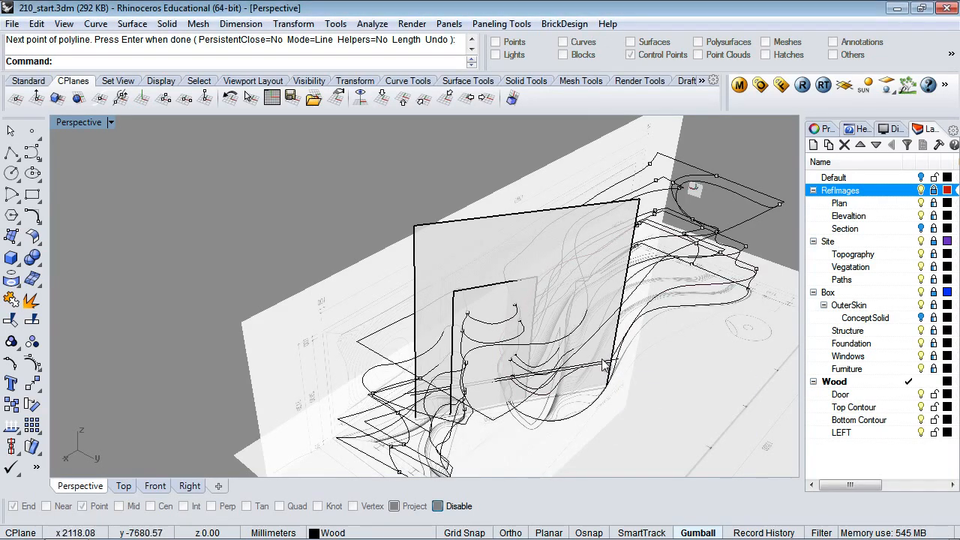
{"action": "left_click", "coordinate": [604, 365]}
{"action": "left_click", "coordinate": [648, 397]}
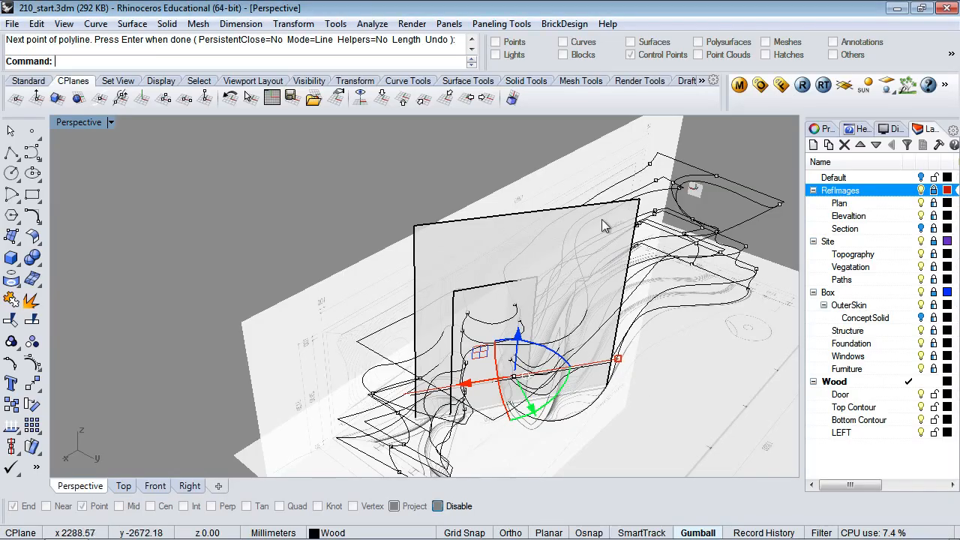
{"action": "left_click", "coordinate": [543, 219]}
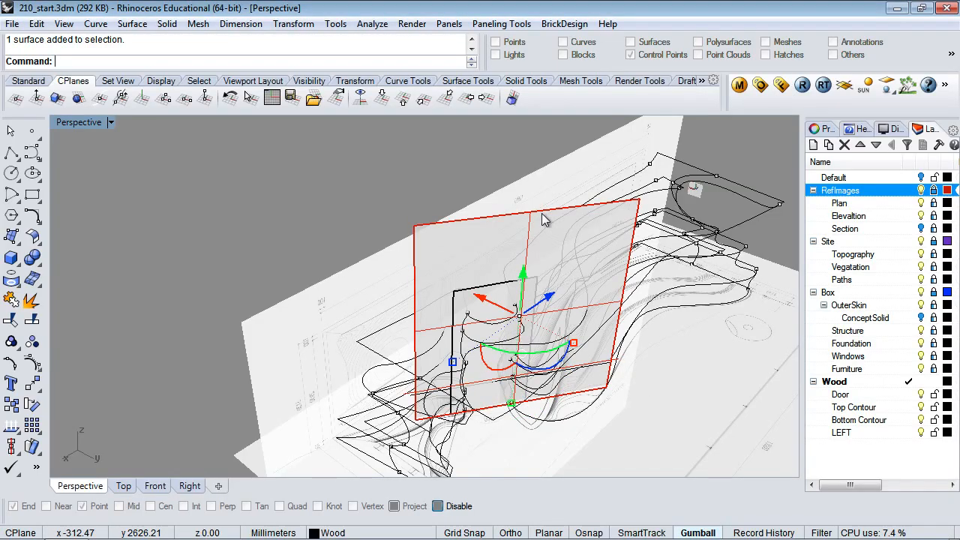
{"action": "type", "text": "Go"}
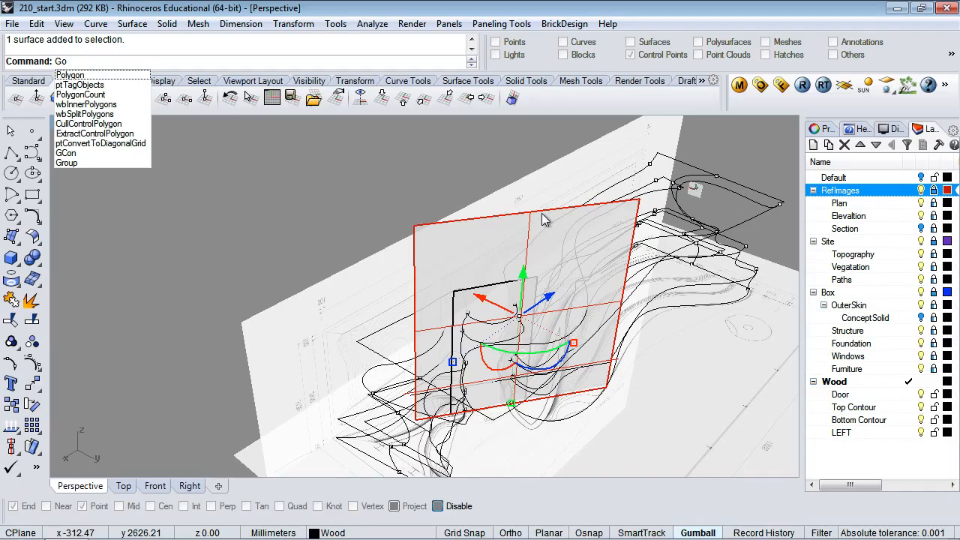
{"action": "key", "text": "BackSpace"}
{"action": "type", "text": "r"}
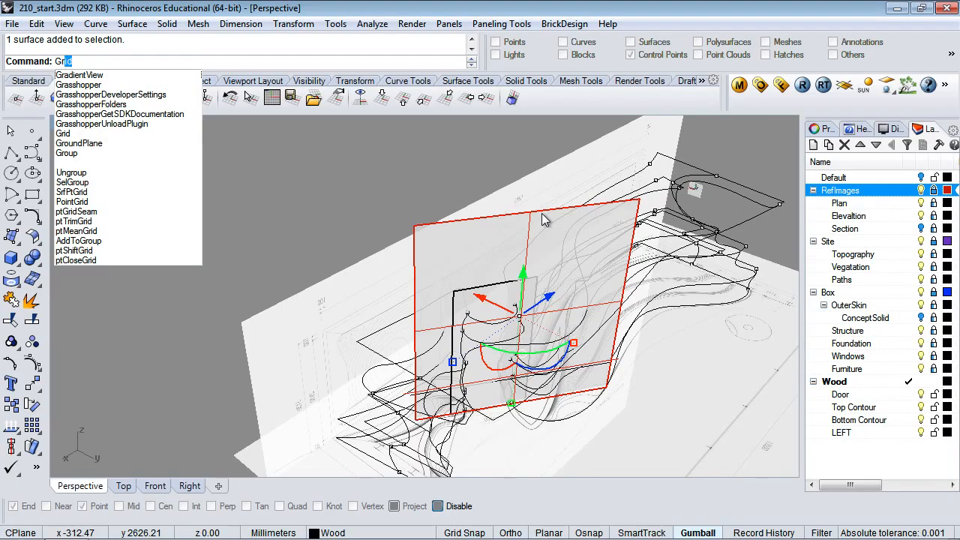
{"action": "type", "text": "ou"}
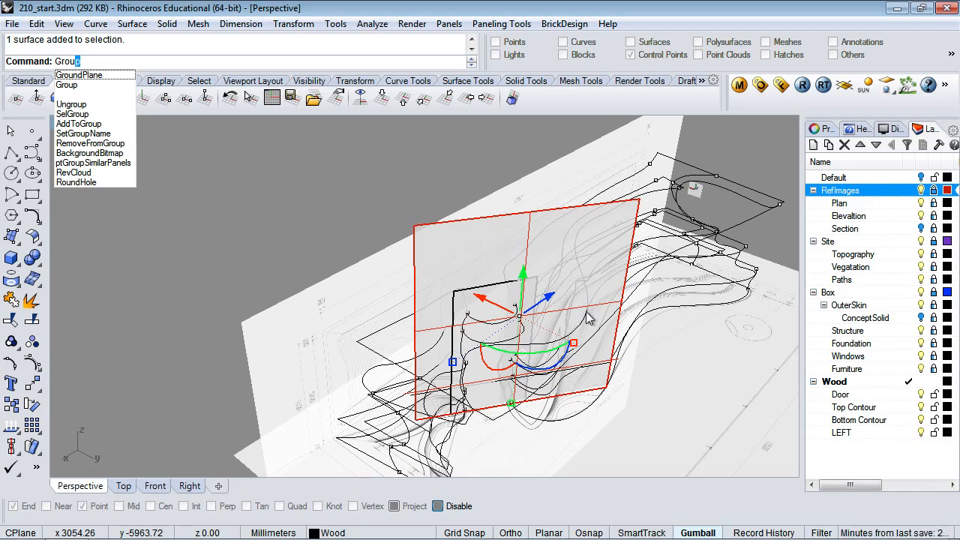
{"action": "key", "text": "Escape"}
{"action": "key", "text": "Escape"}
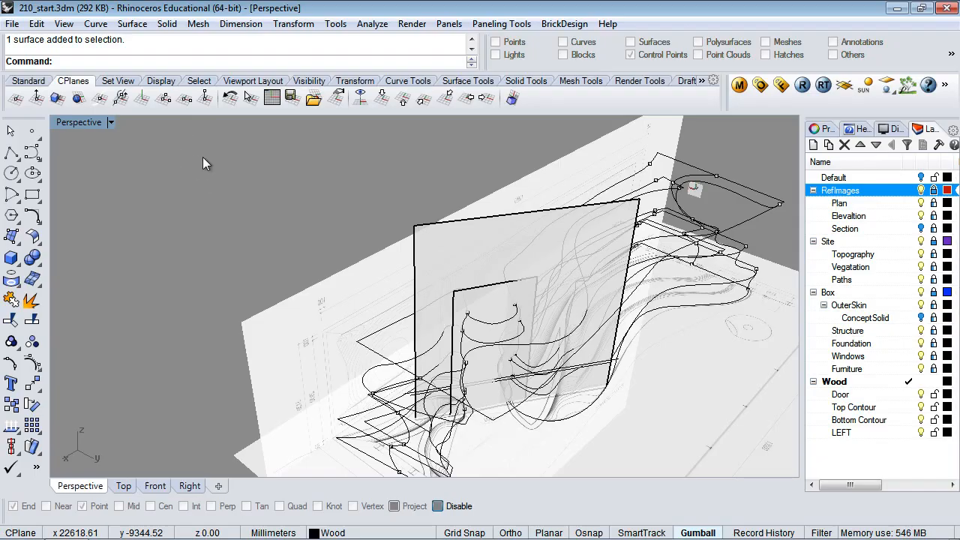
Return from the Top view to Perspective and start CPlane-to-Object
{"action": "right_click_drag", "start_coordinate": [298, 191], "coordinate": [328, 229]}
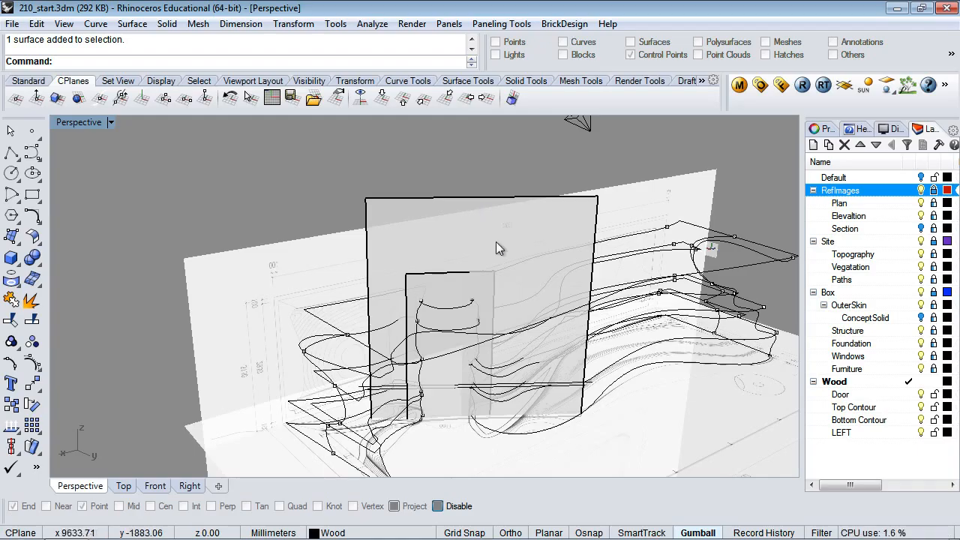
{"action": "left_click", "coordinate": [124, 486]}
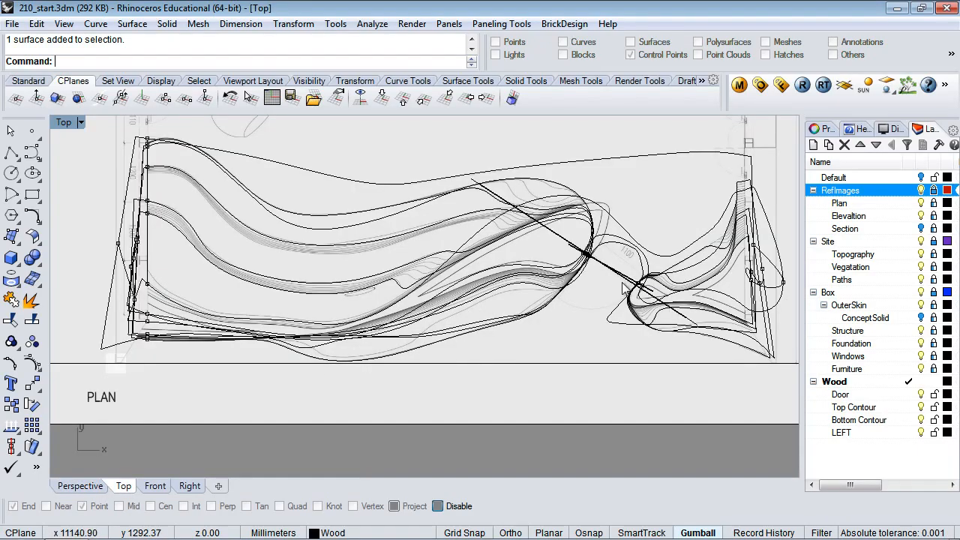
{"action": "left_click", "coordinate": [79, 486]}
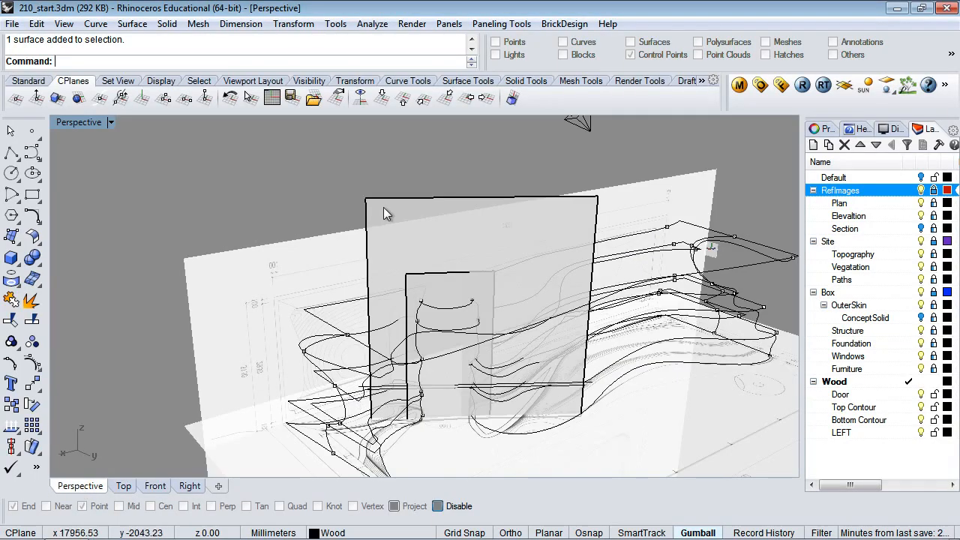
{"action": "left_click", "coordinate": [63, 99]}
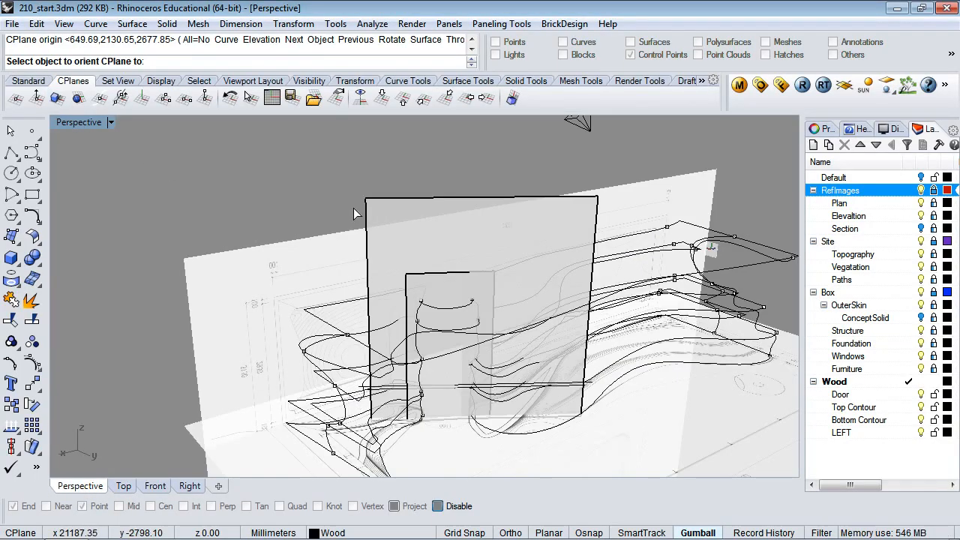
{"action": "left_click", "coordinate": [380, 213]}
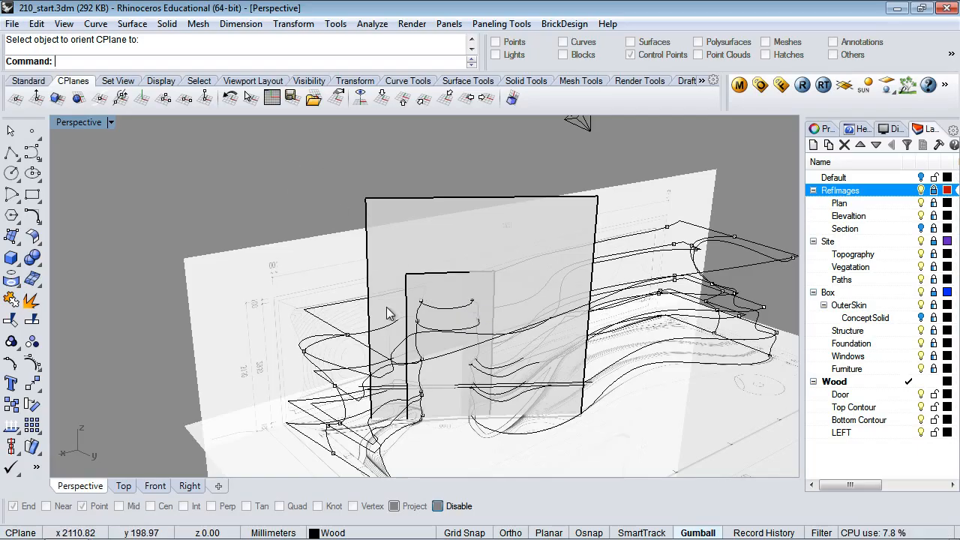
{"action": "right_click_drag", "start_coordinate": [387, 307], "coordinate": [410, 324]}
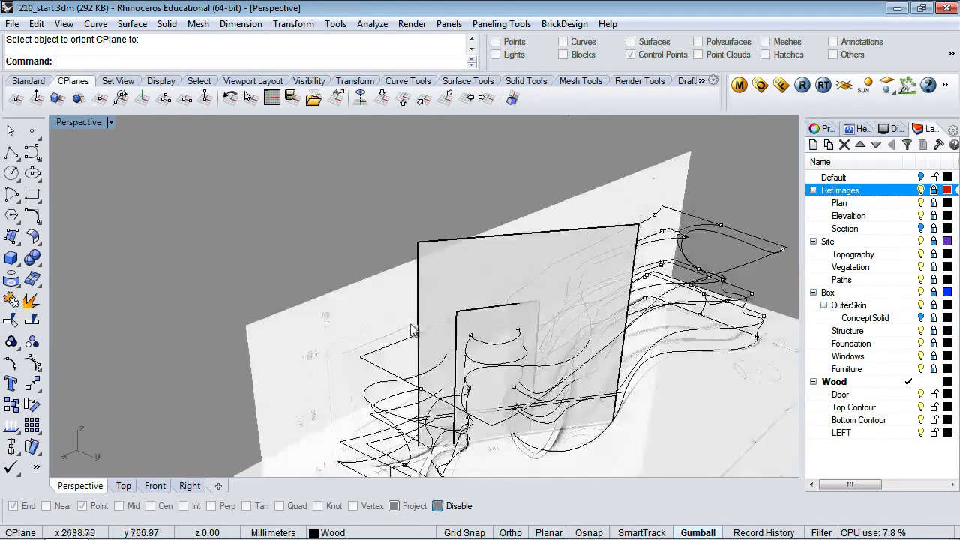
{"action": "left_click", "coordinate": [32, 152]}
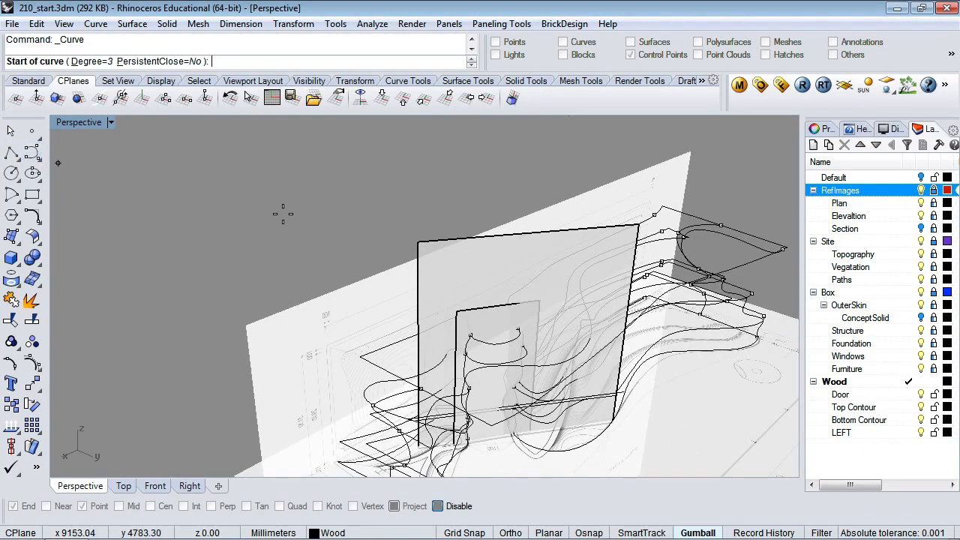
{"action": "left_click", "coordinate": [406, 201]}
{"action": "left_click", "coordinate": [320, 190]}
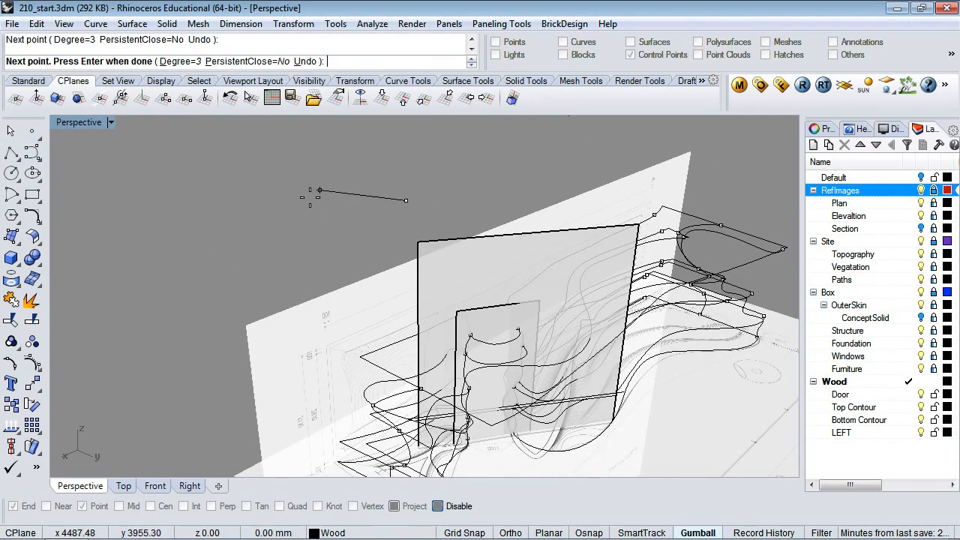
{"action": "left_click", "coordinate": [236, 263]}
{"action": "left_click", "coordinate": [141, 277]}
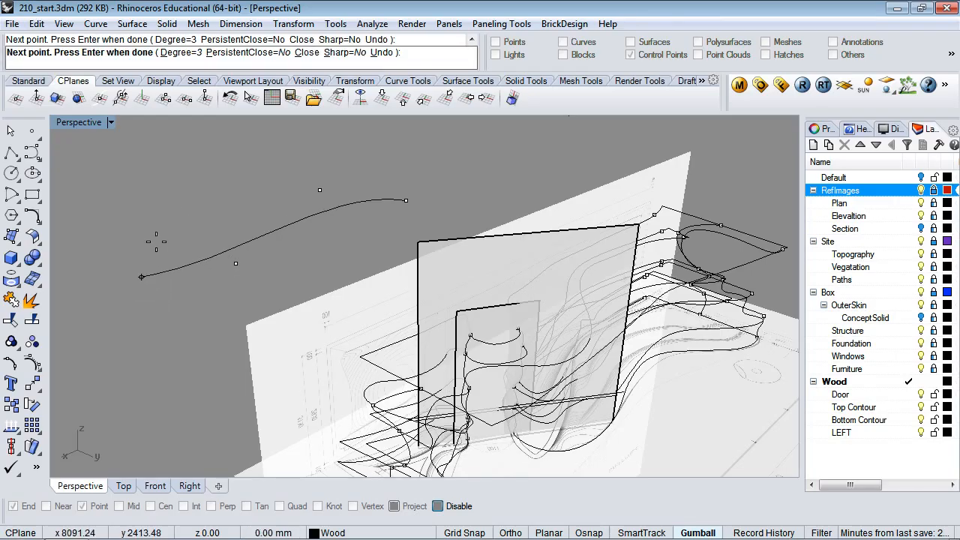
{"action": "left_click", "coordinate": [179, 208]}
{"action": "left_click", "coordinate": [298, 186]}
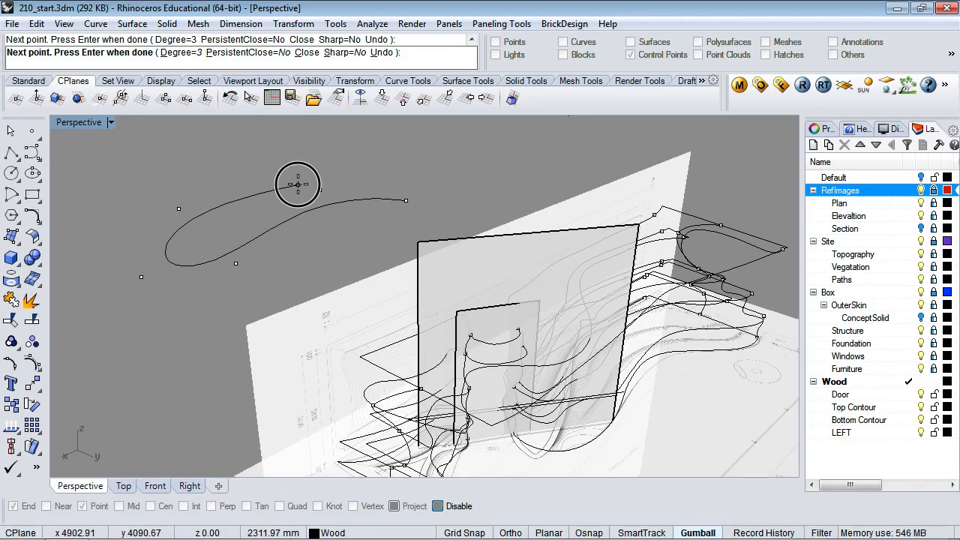
{"action": "left_click", "coordinate": [332, 159]}
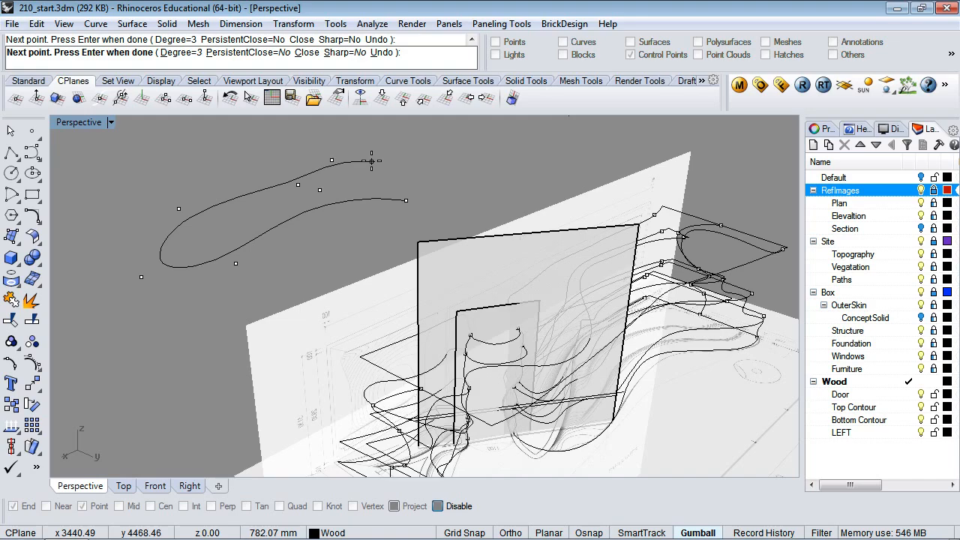
{"action": "key", "text": "Escape"}
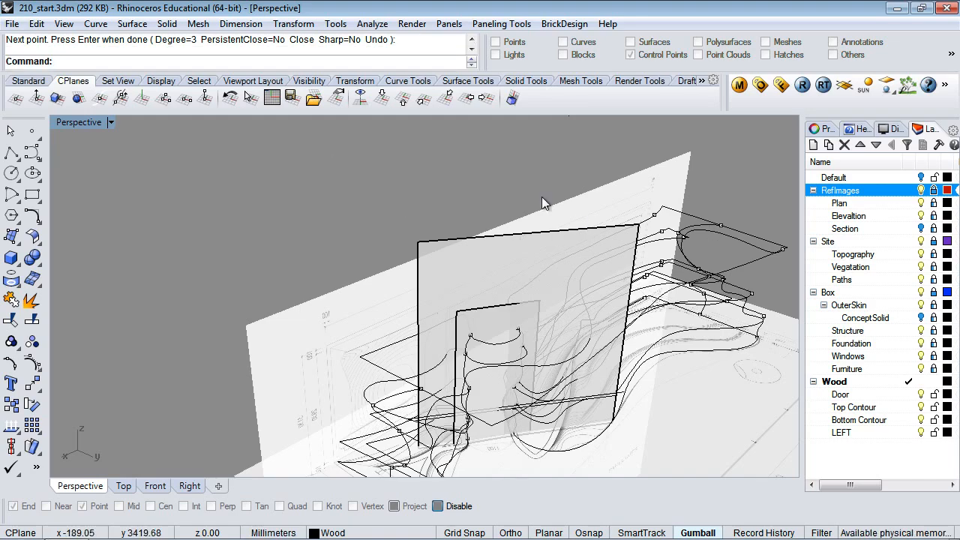
{"action": "left_click", "coordinate": [567, 257]}
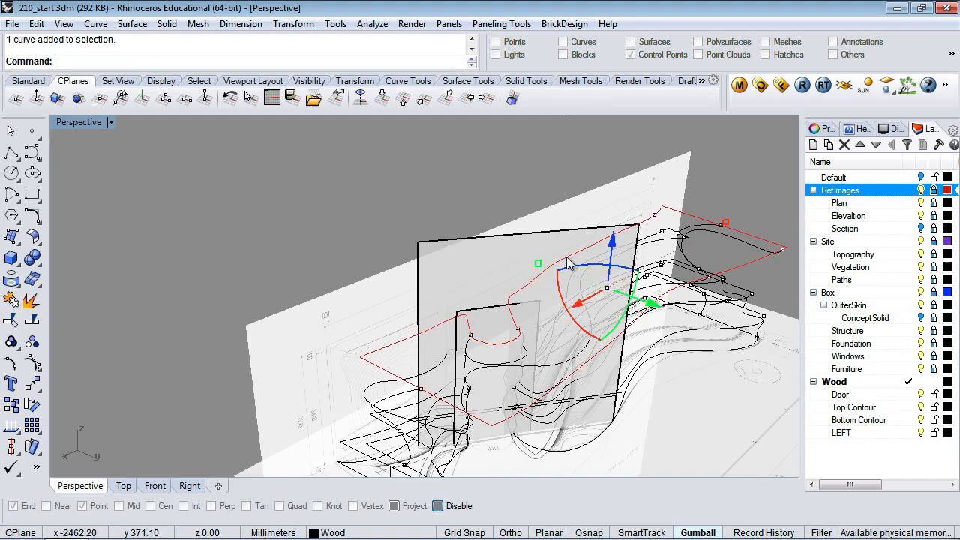
Delete the large and the smaller vertical Wood plane surfaces
{"action": "left_click", "coordinate": [530, 245]}
{"action": "key", "text": "Delete"}
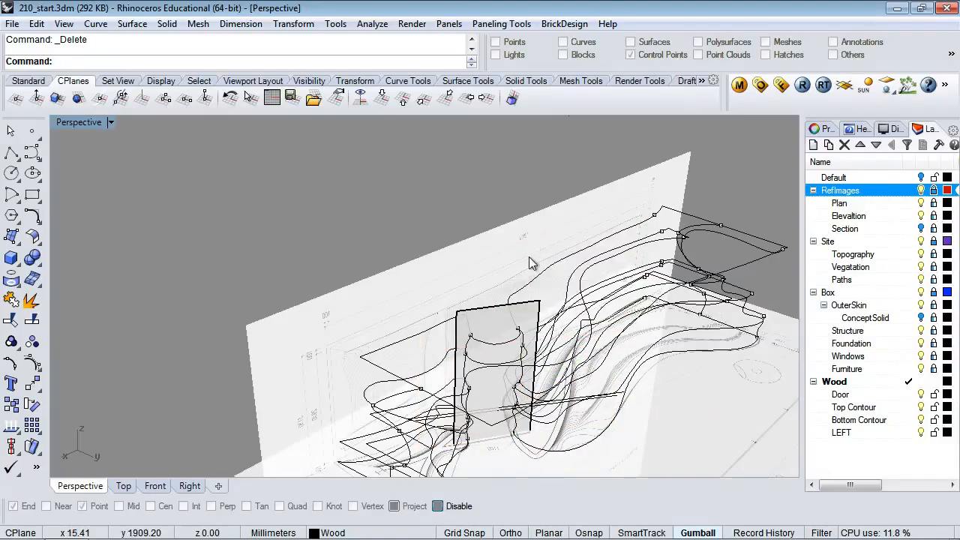
{"action": "left_click", "coordinate": [502, 313]}
{"action": "key", "text": "Delete"}
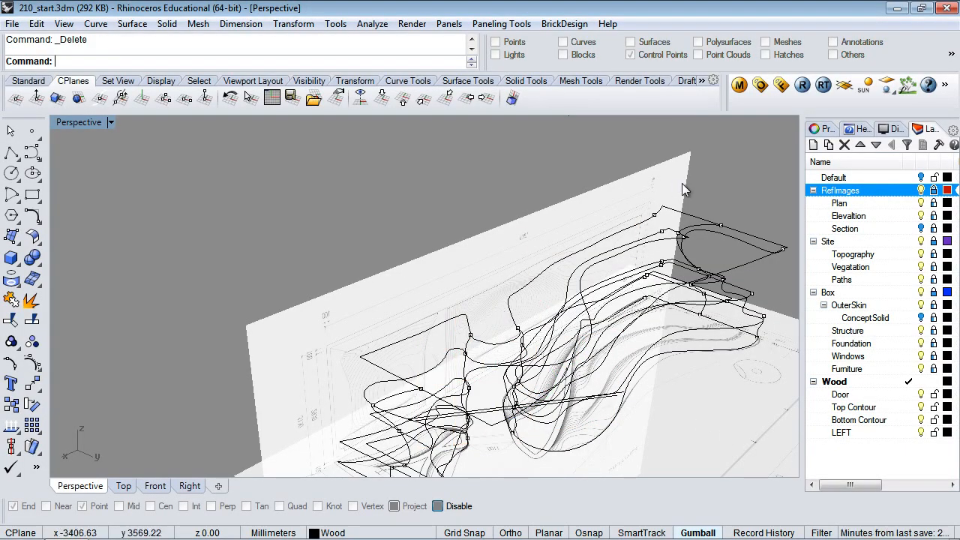
Select all 66 loose points and delete them
{"action": "left_click", "coordinate": [199, 81]}
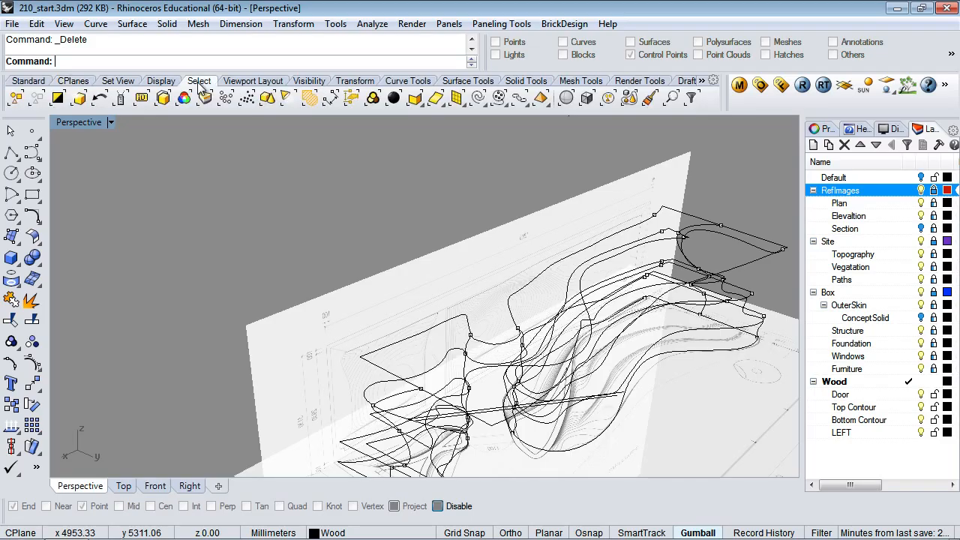
{"action": "left_click", "coordinate": [226, 97]}
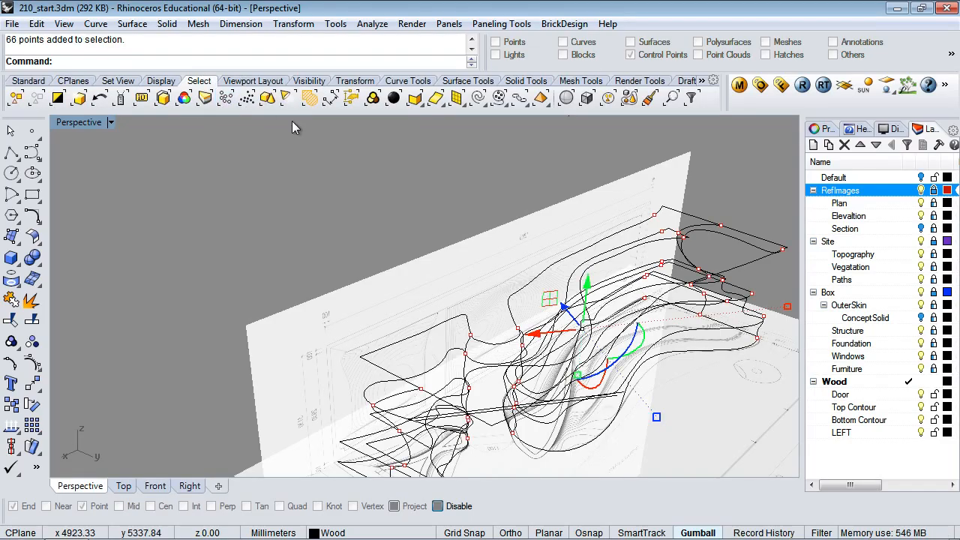
{"action": "key", "text": "Delete"}
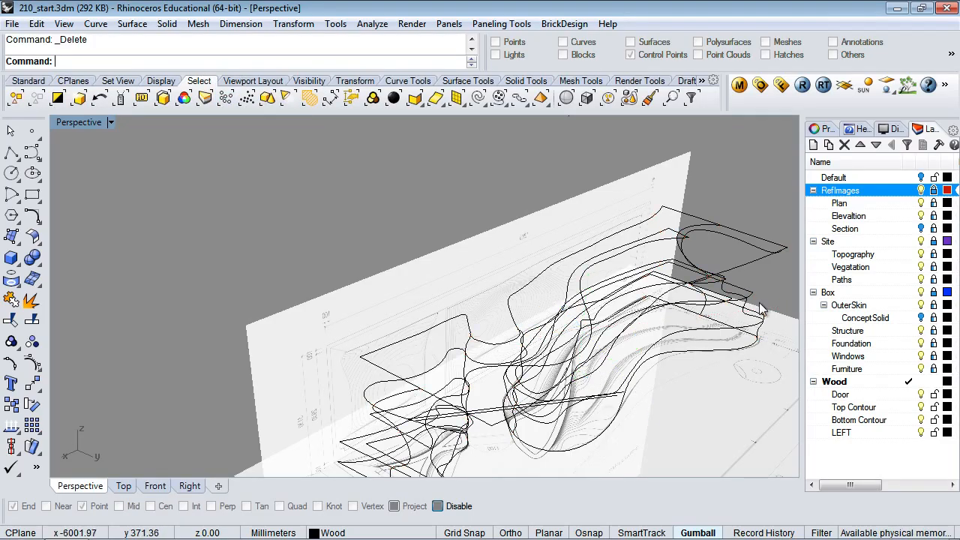
Check the right-end curve from the front, then hide the RefImages layer
{"action": "right_click_drag", "start_coordinate": [471, 210], "coordinate": [417, 167]}
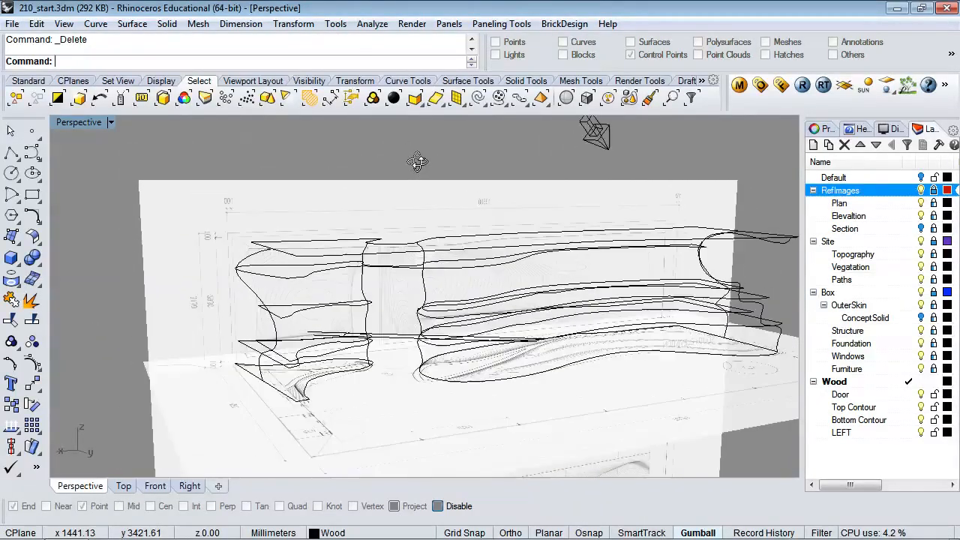
{"action": "left_click", "coordinate": [778, 345]}
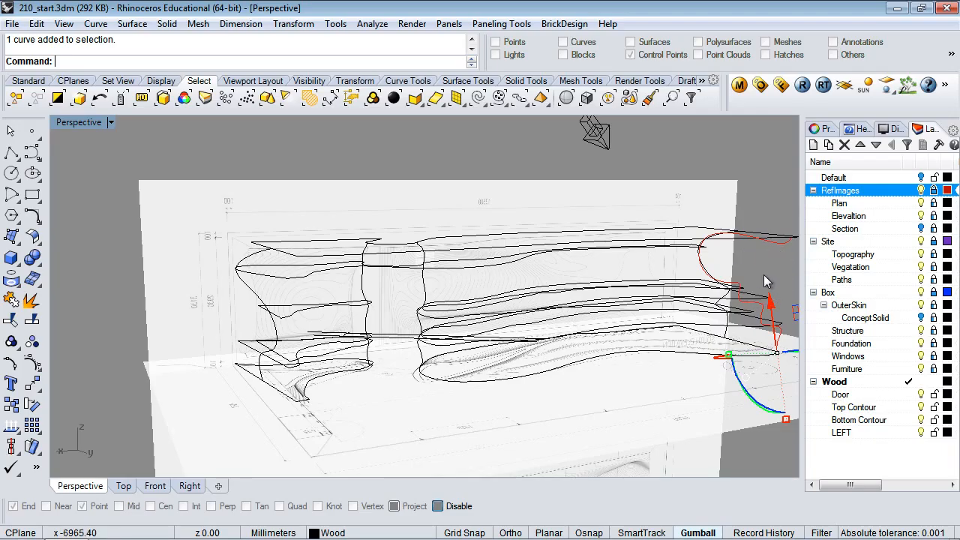
{"action": "key", "text": "Escape"}
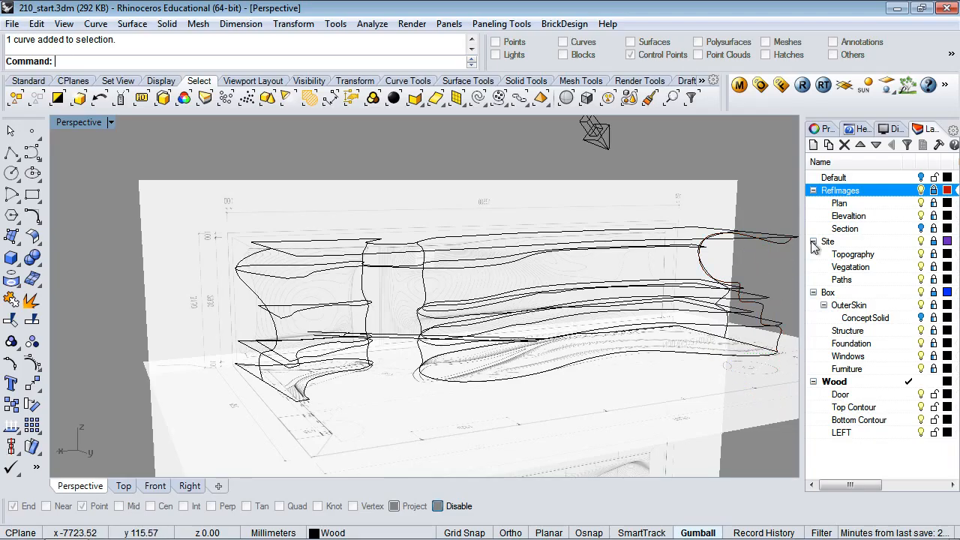
{"action": "left_click", "coordinate": [922, 189]}
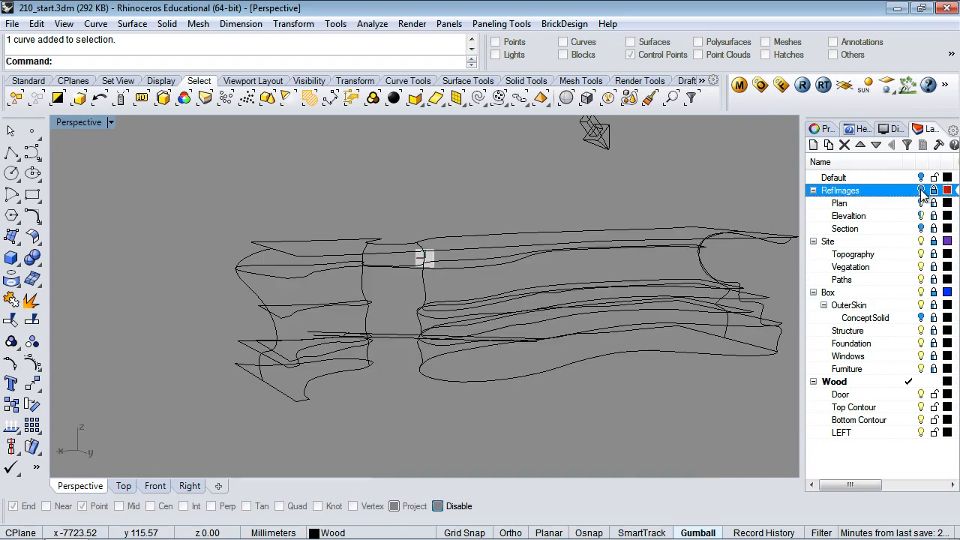
Inspect the contours from above and select the angled edge curve
{"action": "right_click_drag", "start_coordinate": [539, 392], "coordinate": [487, 334]}
{"action": "left_click", "coordinate": [588, 284]}
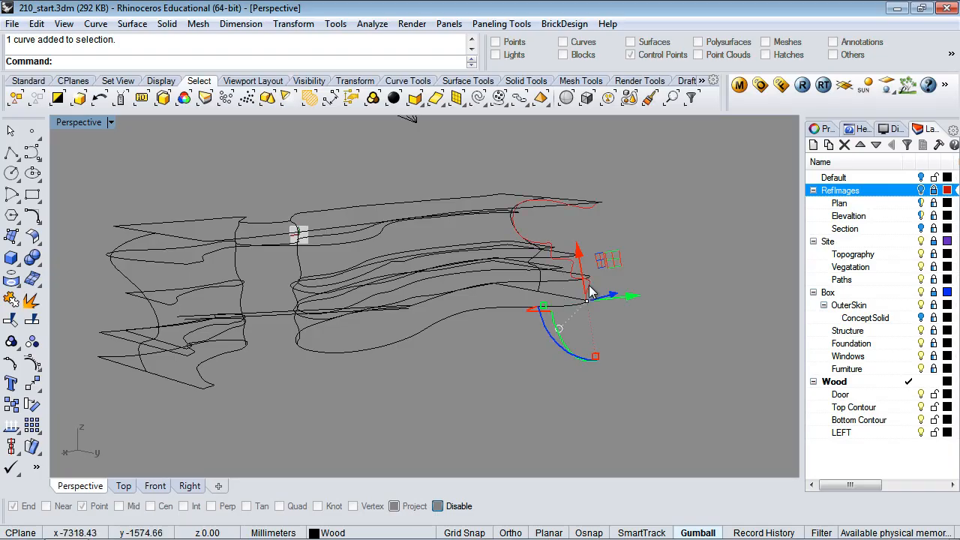
{"action": "key", "text": "Escape"}
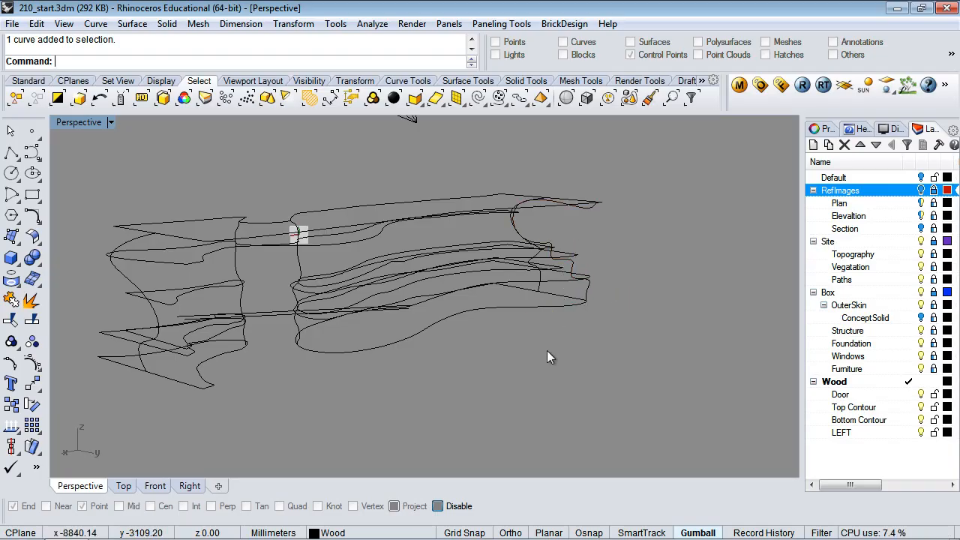
{"action": "left_click", "coordinate": [509, 301]}
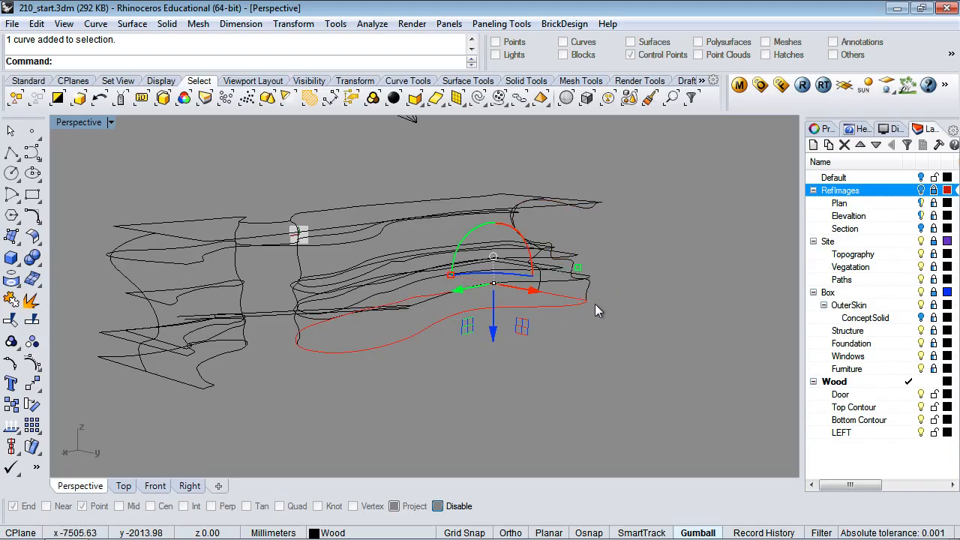
{"action": "right_click_drag", "start_coordinate": [601, 311], "coordinate": [602, 386]}
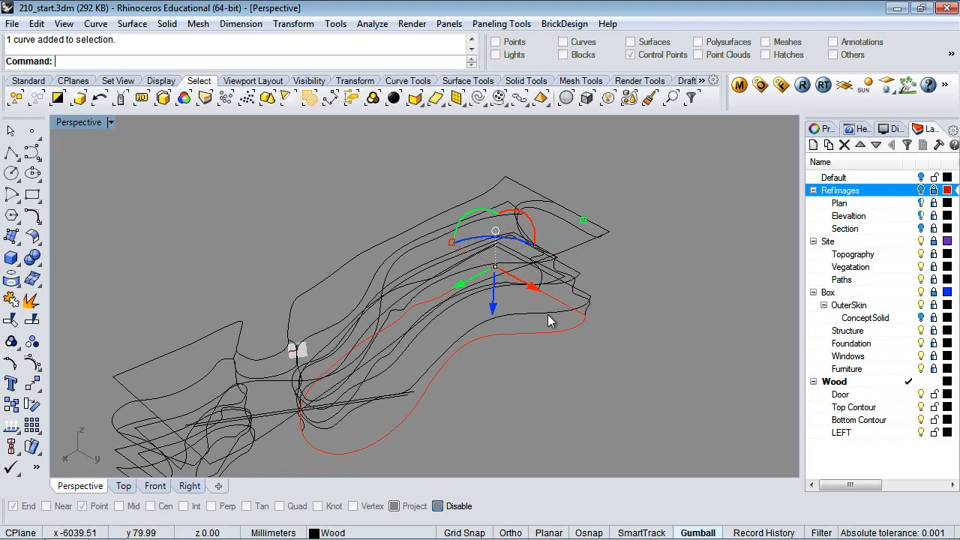
{"action": "scroll", "coordinate": [548, 314], "scroll_direction": "up", "scroll_amount": 12}
{"action": "scroll", "coordinate": [547, 315], "scroll_direction": "down", "scroll_amount": 4}
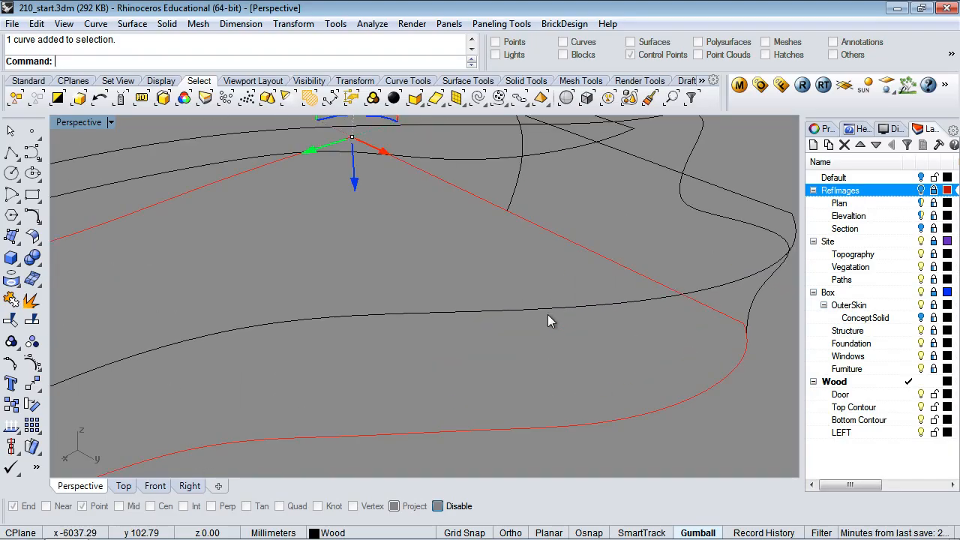
{"action": "left_click", "coordinate": [607, 228]}
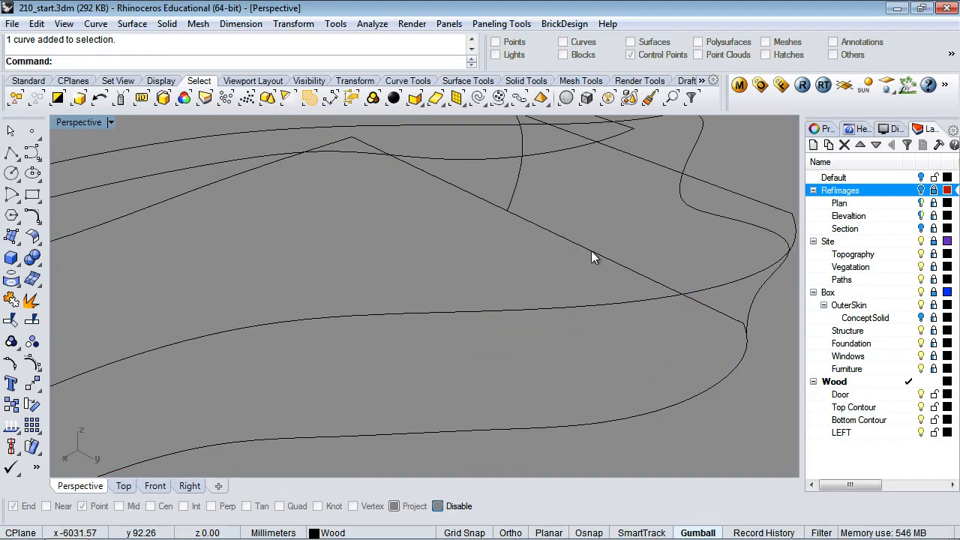
{"action": "left_click", "coordinate": [591, 251]}
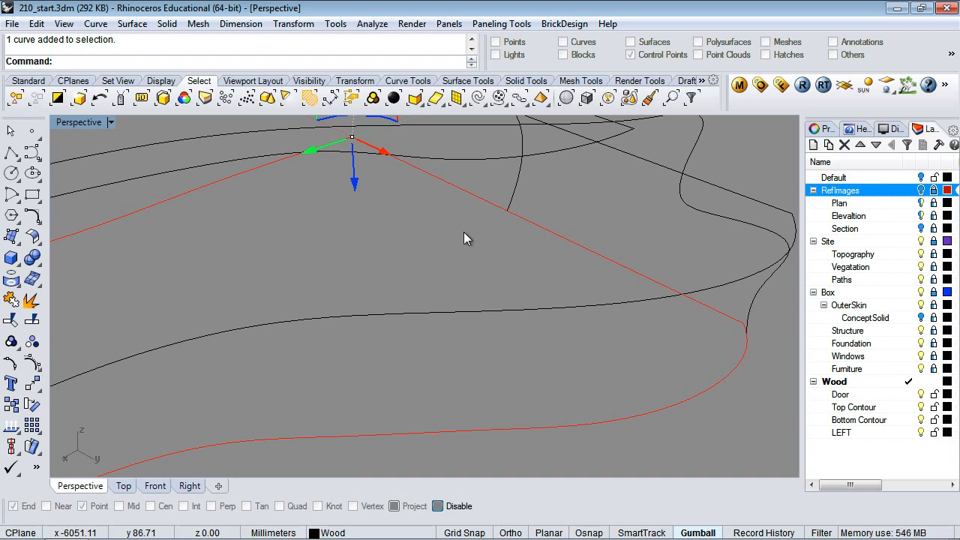
Split the diagonal edge curve at points on its lower-right and peak corners
{"action": "left_click", "coordinate": [312, 225]}
{"action": "type", "text": "Split"}
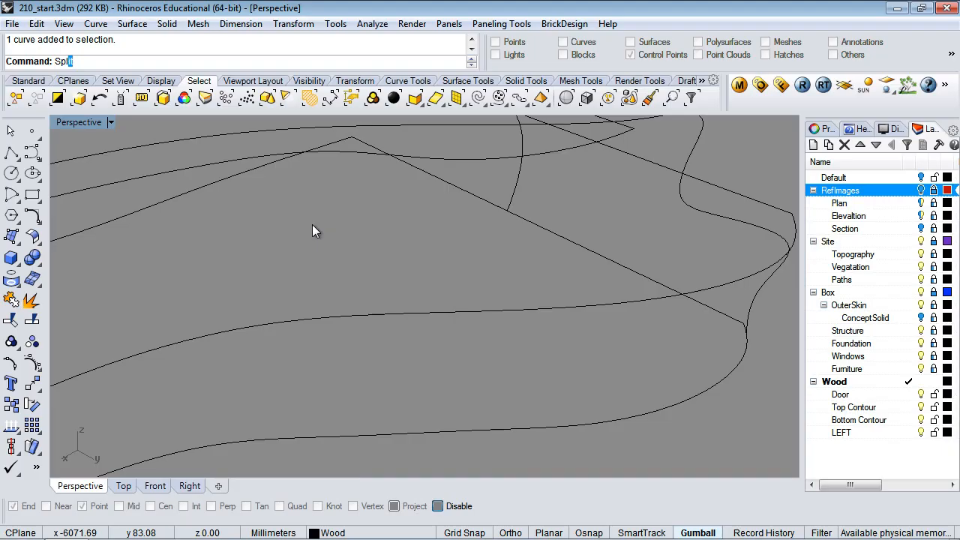
{"action": "key", "text": "Return"}
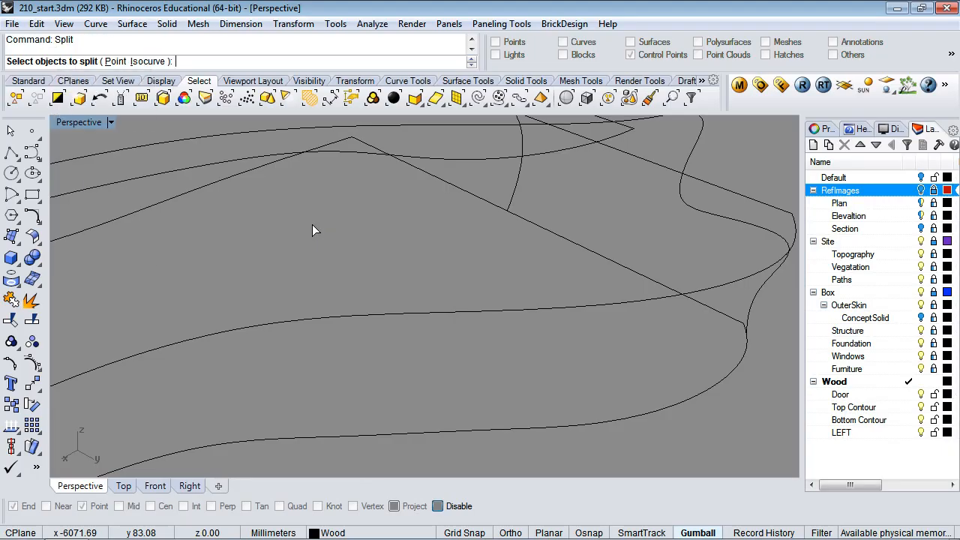
{"action": "left_click", "coordinate": [564, 243]}
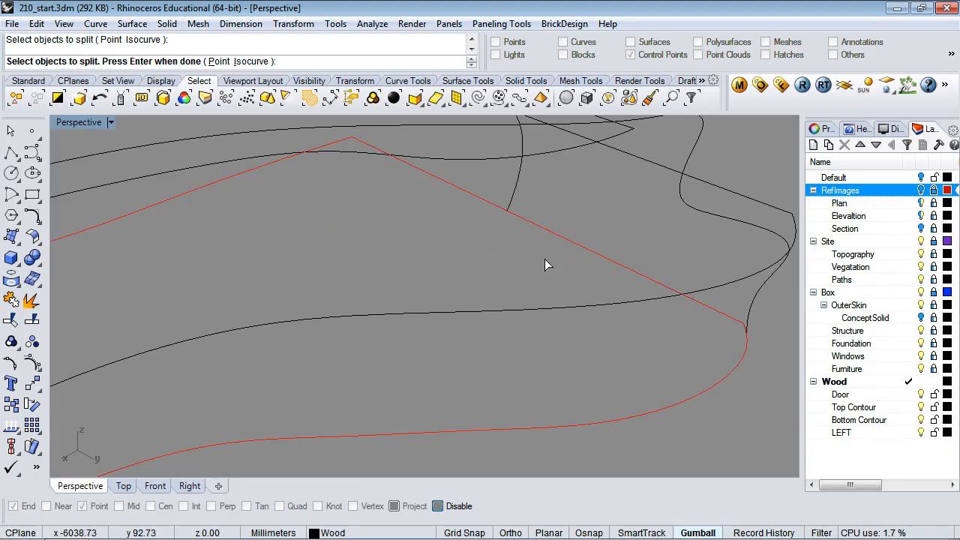
{"action": "type", "text": "p"}
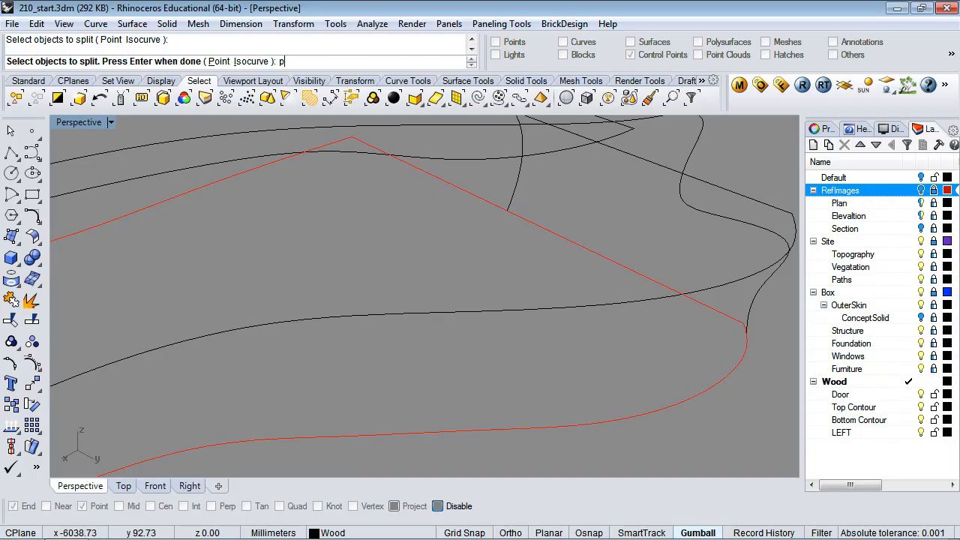
{"action": "key", "text": "Return"}
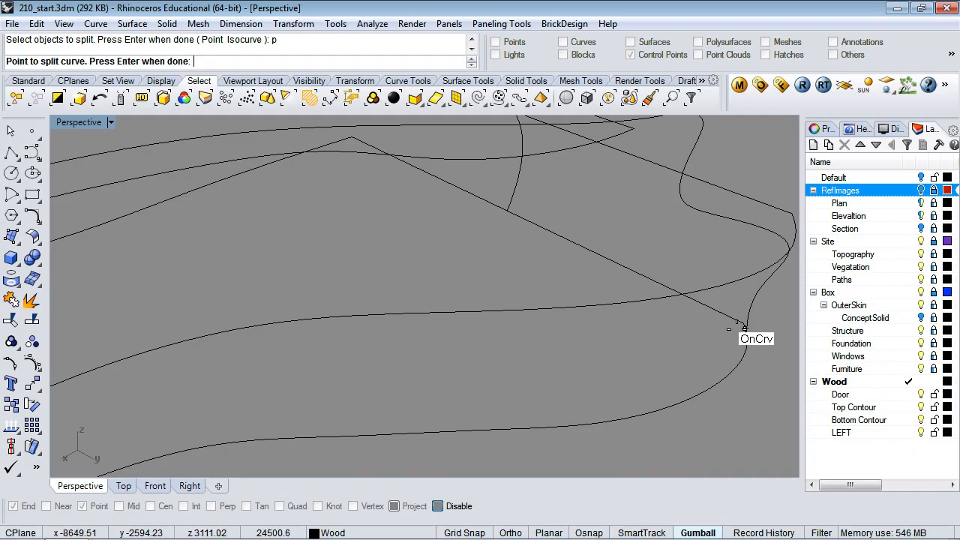
{"action": "left_click", "coordinate": [715, 310]}
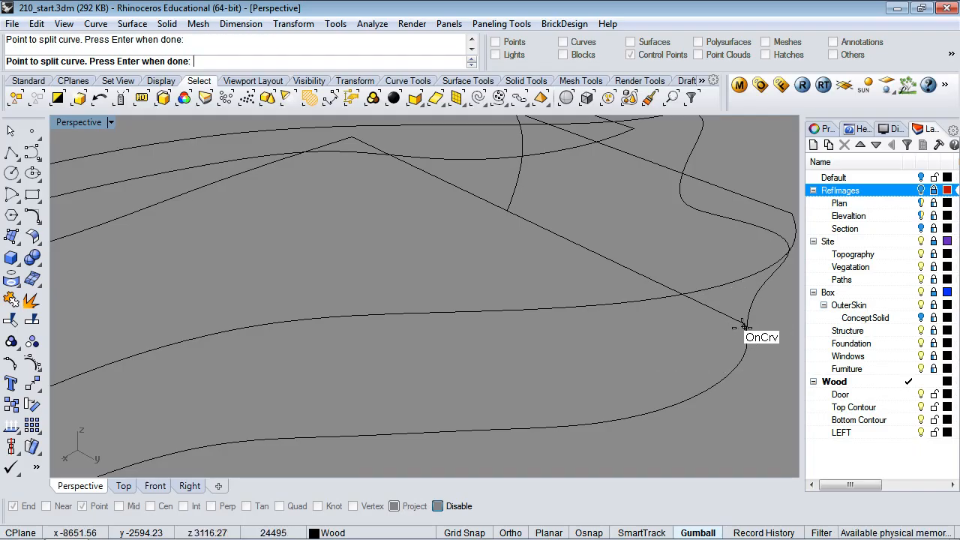
{"action": "left_click", "coordinate": [349, 137]}
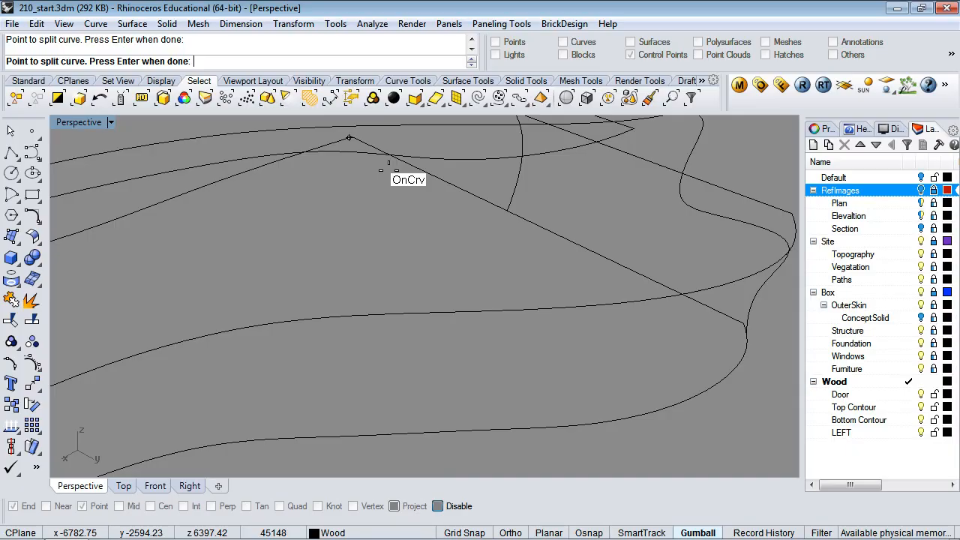
{"action": "key", "text": "Return"}
Reselect the diagonal edge curve and orbit to view it differently
{"action": "left_click", "coordinate": [389, 164]}
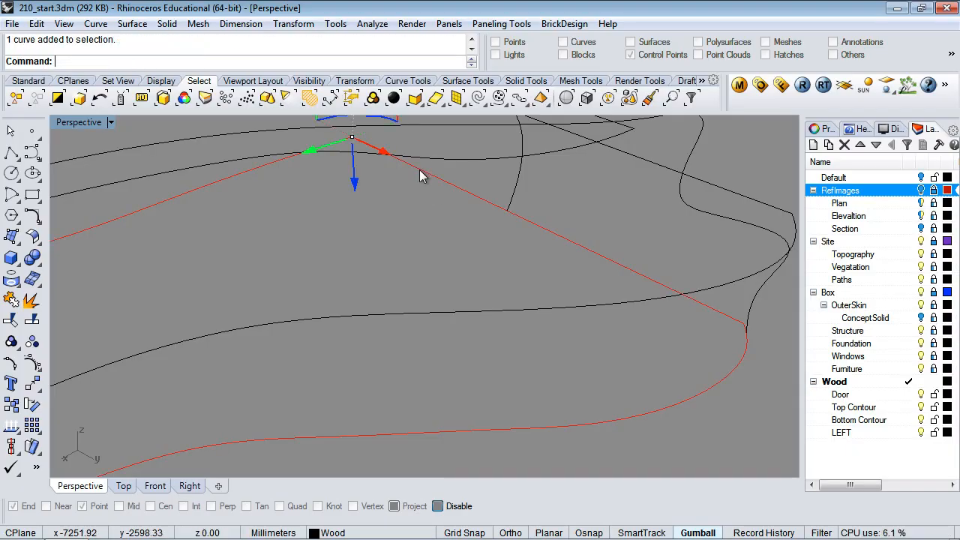
{"action": "left_click", "coordinate": [442, 207]}
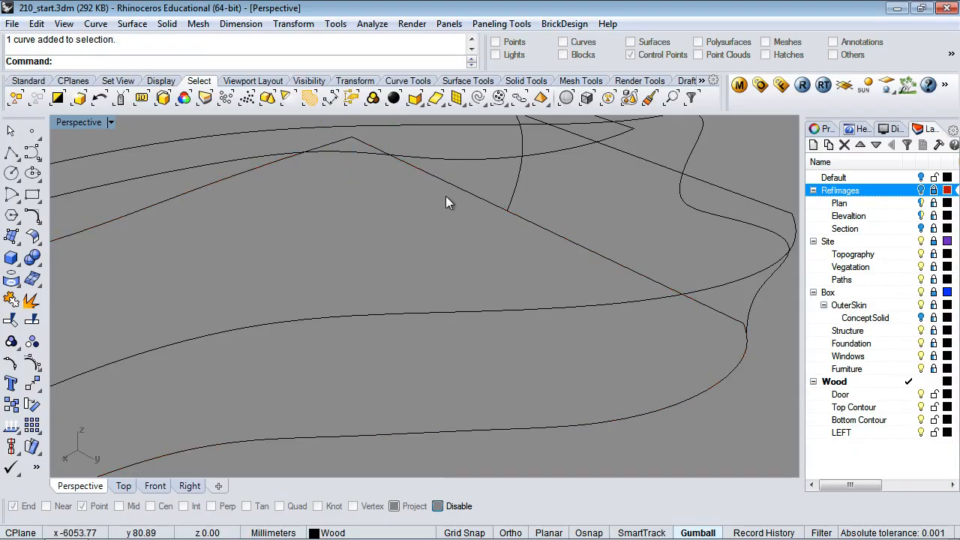
{"action": "left_click", "coordinate": [459, 189]}
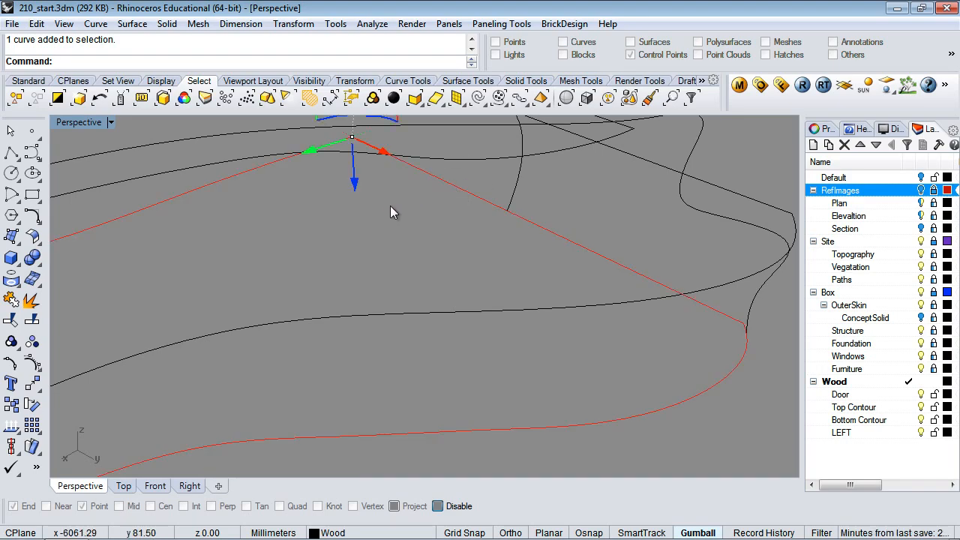
{"action": "right_click_drag", "start_coordinate": [391, 207], "coordinate": [375, 264]}
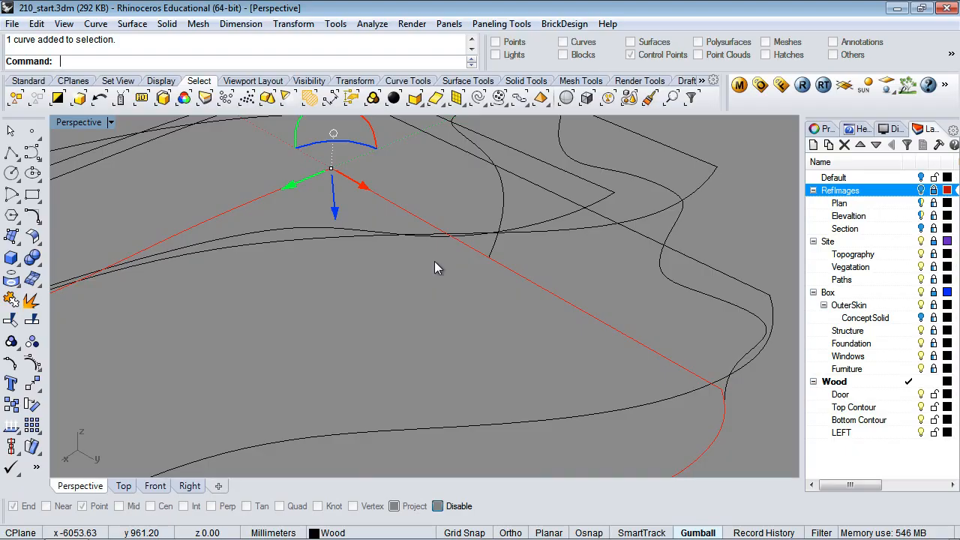
{"action": "type", "text": "Spl"}
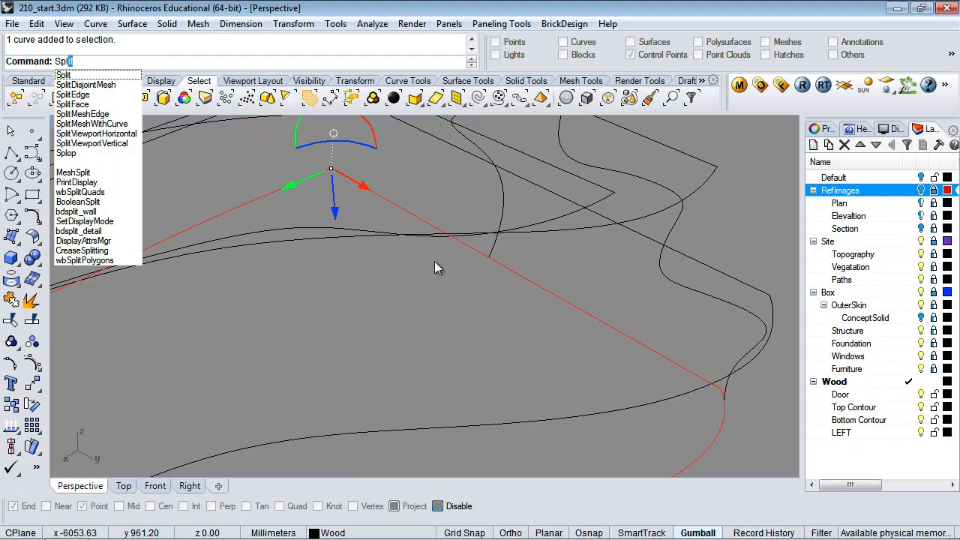
{"action": "key", "text": "Return"}
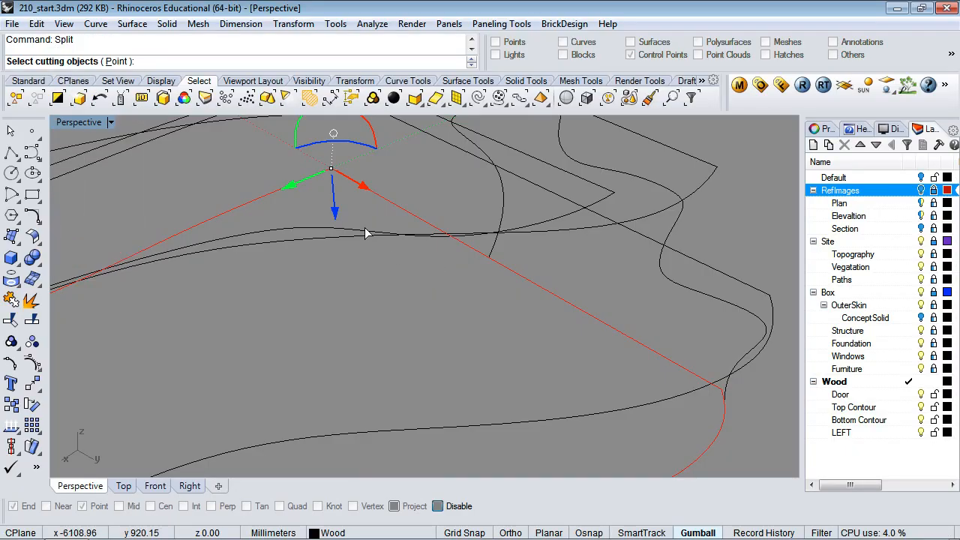
{"action": "type", "text": "p"}
{"action": "key", "text": "Return"}
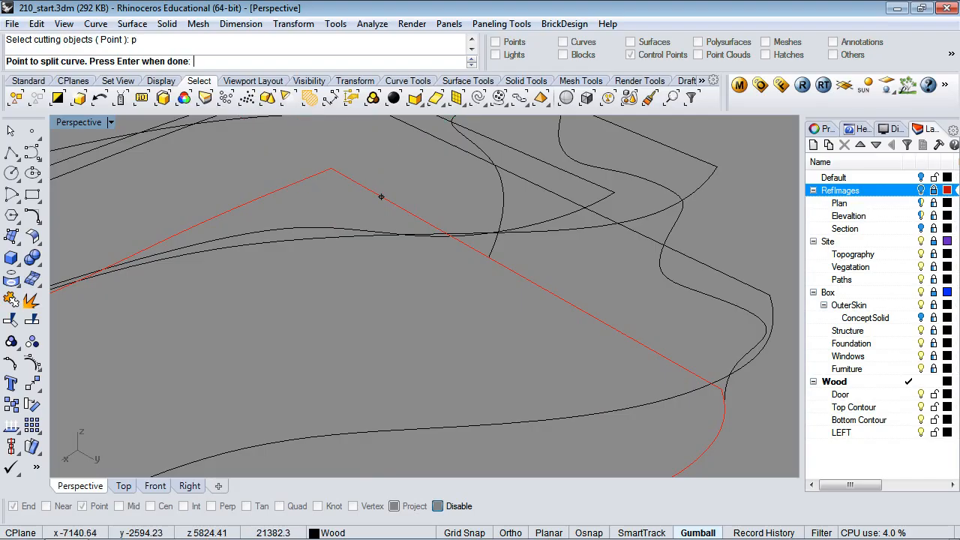
{"action": "left_click", "coordinate": [327, 170]}
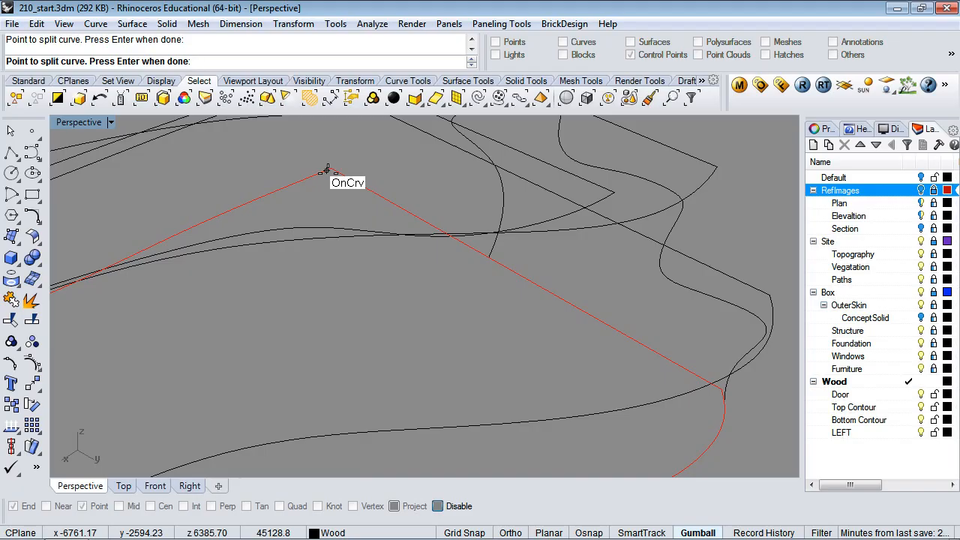
{"action": "key", "text": "Return"}
{"action": "key", "text": "Return"}
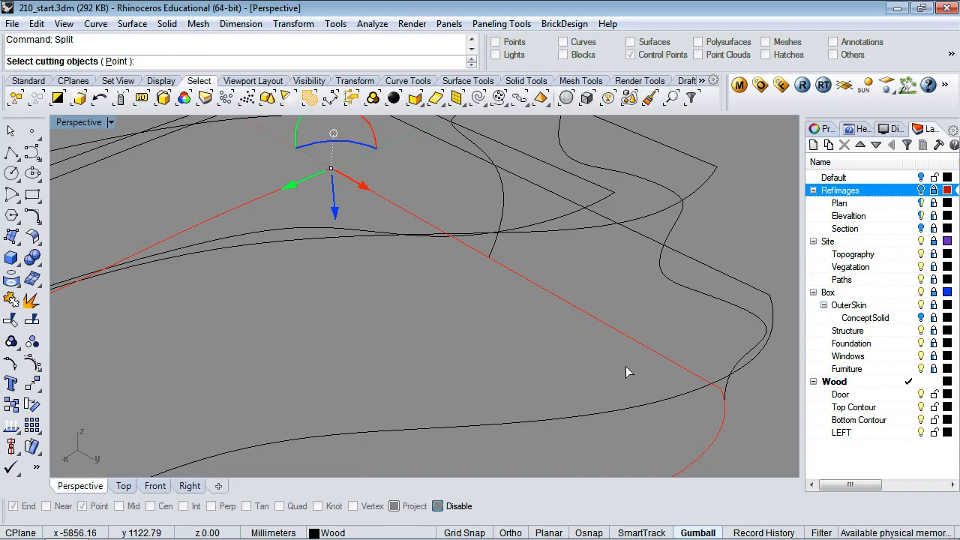
{"action": "type", "text": "p"}
{"action": "key", "text": "Return"}
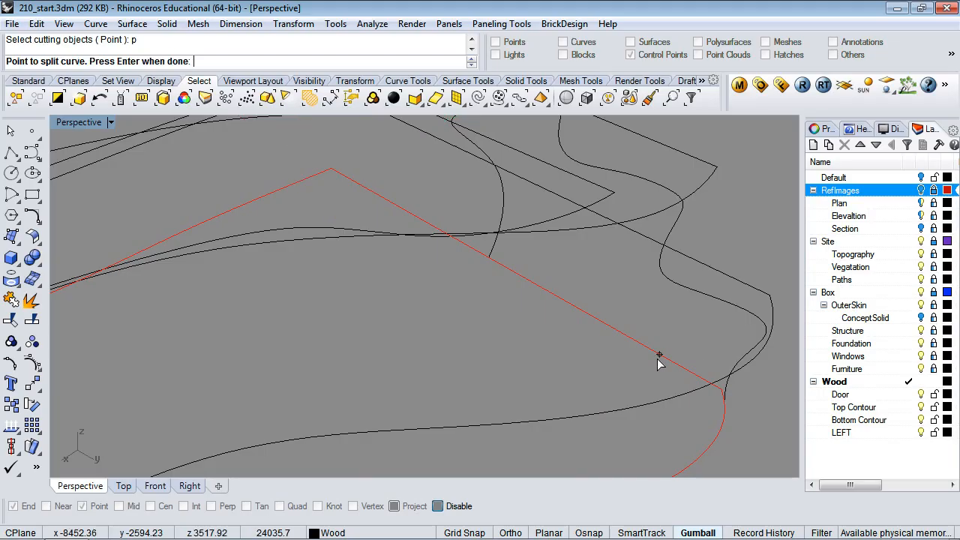
{"action": "left_click", "coordinate": [721, 397]}
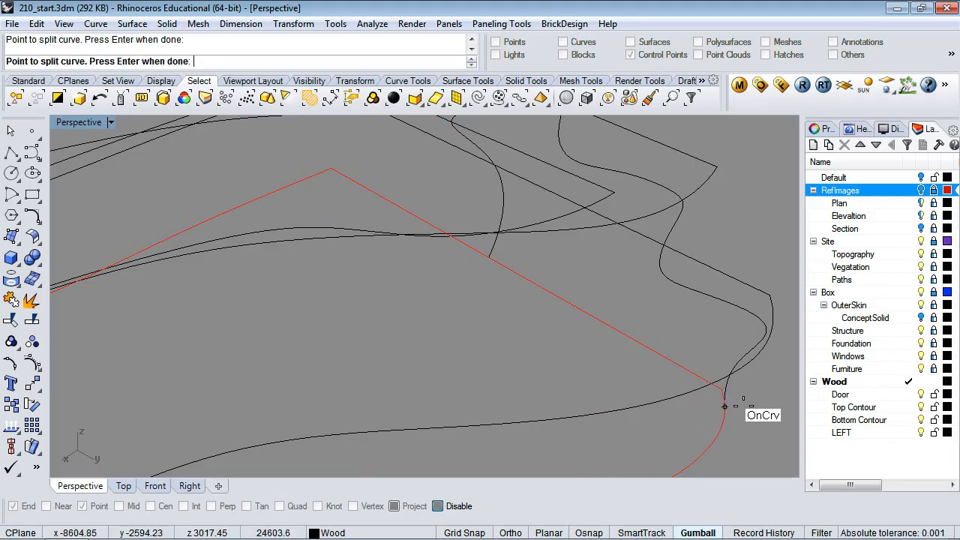
{"action": "key", "text": "Return"}
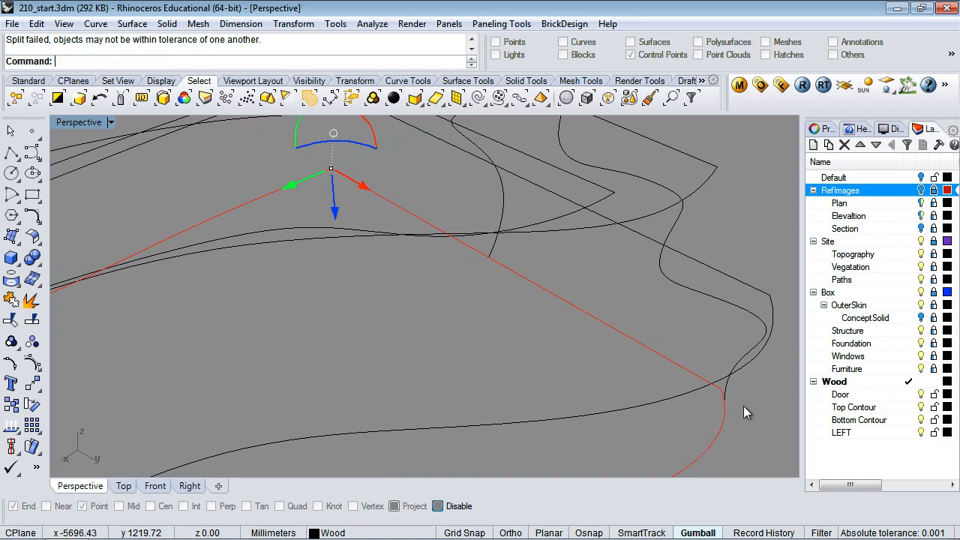
{"action": "key", "text": "Escape"}
{"action": "left_click", "coordinate": [679, 365]}
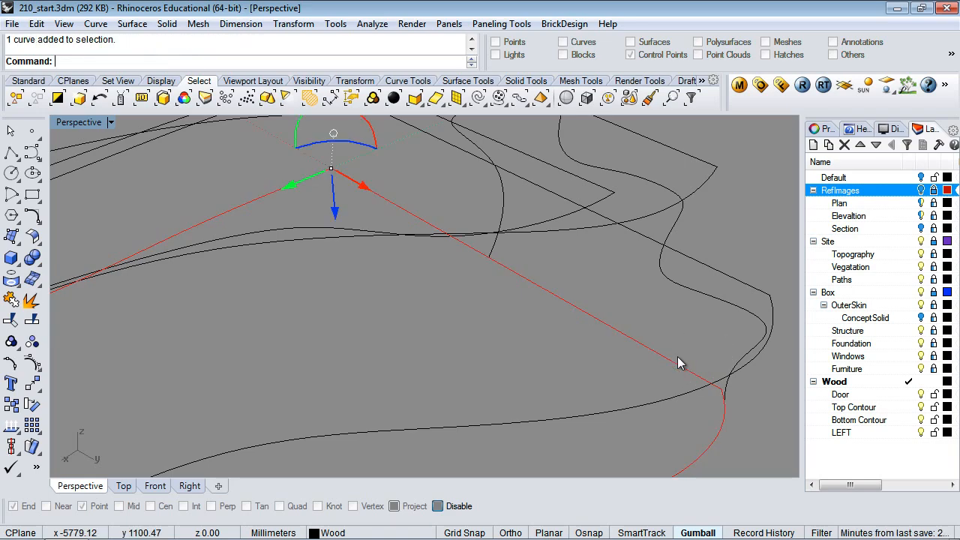
{"action": "key", "text": "Escape"}
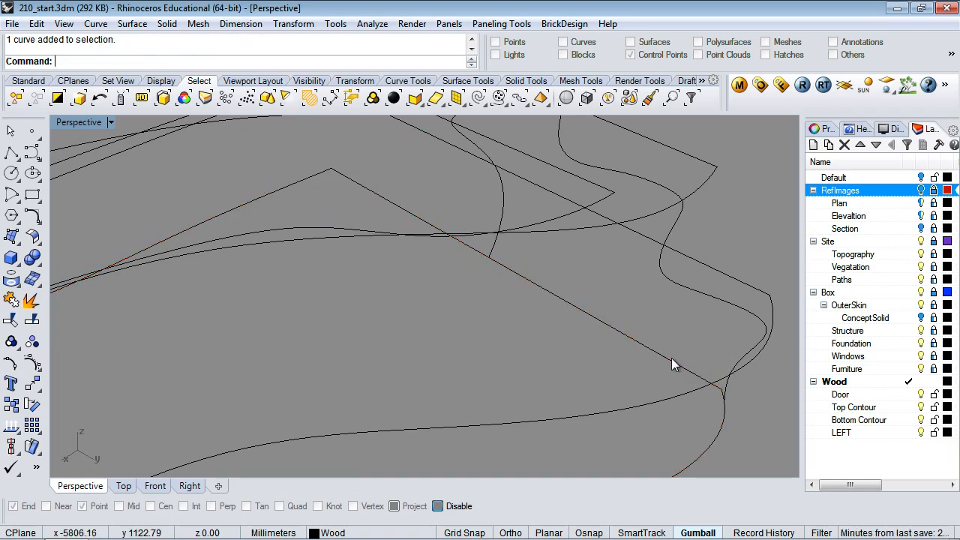
{"action": "left_click", "coordinate": [670, 360]}
Explode the edge curve and delete its straight diagonal segment
{"action": "type", "text": "Explode"}
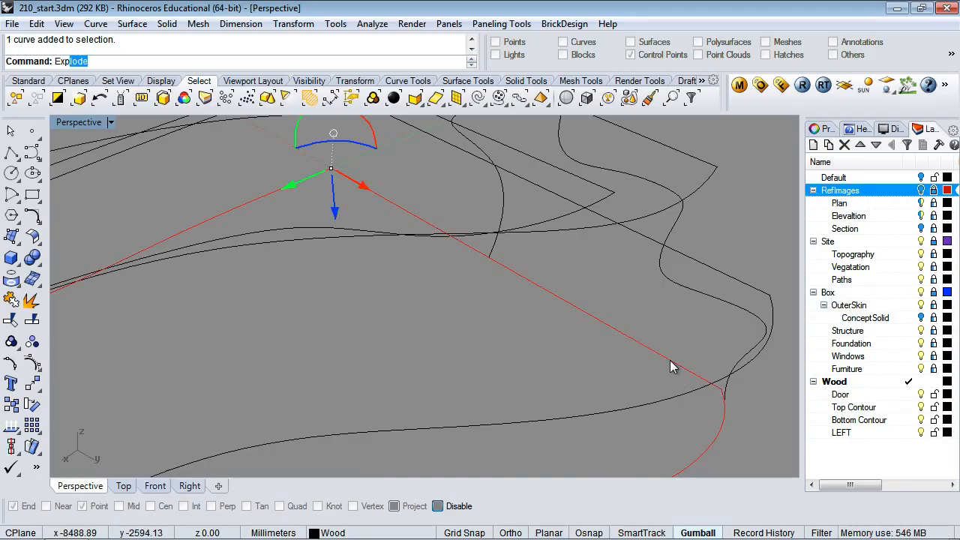
{"action": "key", "text": "Return"}
{"action": "left_click", "coordinate": [655, 351]}
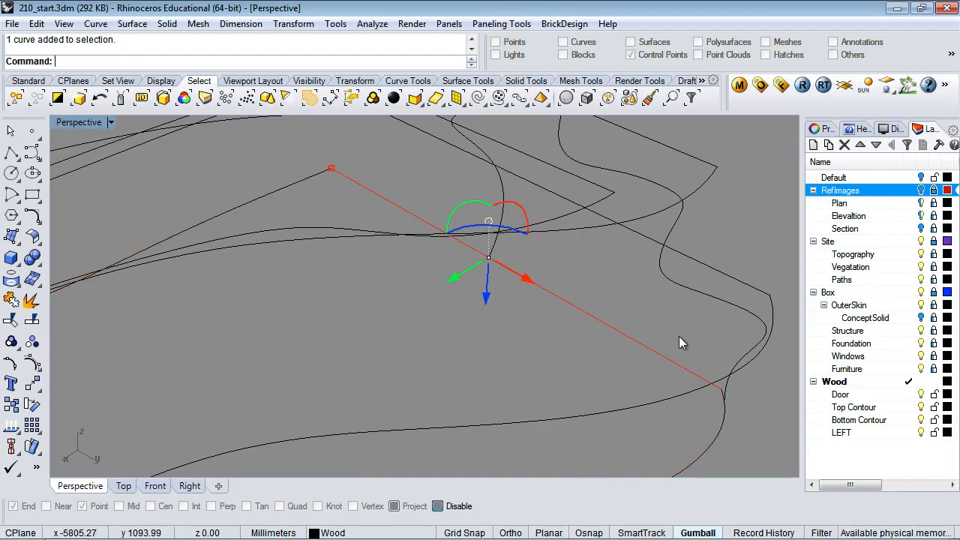
{"action": "key", "text": "Delete"}
{"action": "scroll", "coordinate": [626, 377], "scroll_direction": "down", "scroll_amount": 5}
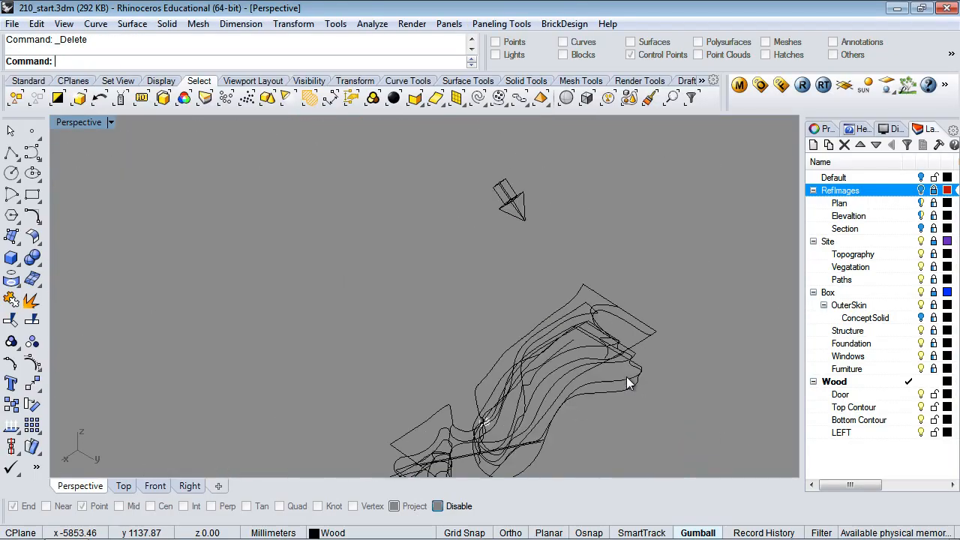
{"action": "scroll", "coordinate": [627, 376], "scroll_direction": "up", "scroll_amount": 5}
{"action": "right_click_drag", "start_coordinate": [688, 403], "coordinate": [641, 346]}
Run Sweep1 with the bottom contour as rail and the curved edge as cross-section
{"action": "type", "text": "Sweep2"}
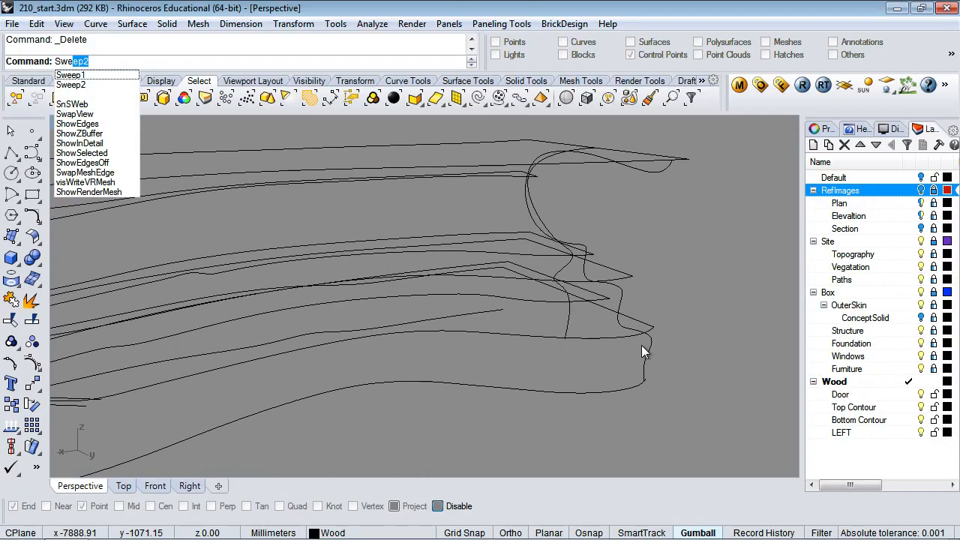
{"action": "key", "text": "Down"}
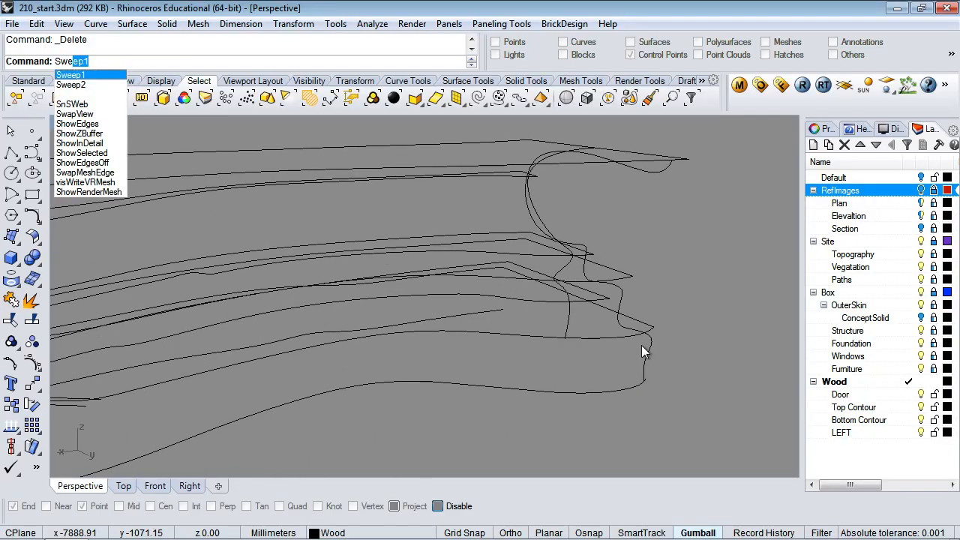
{"action": "key", "text": "Return"}
{"action": "left_click", "coordinate": [634, 391]}
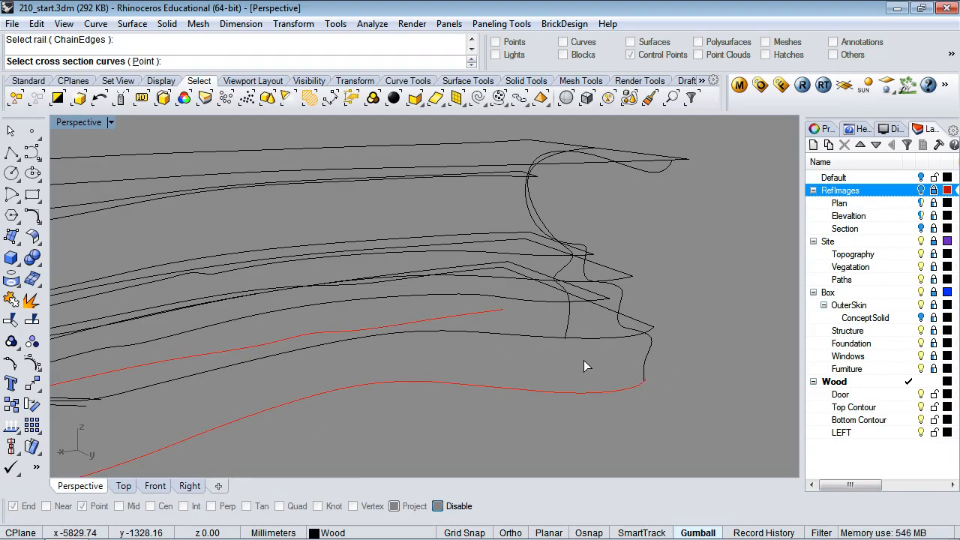
{"action": "left_click", "coordinate": [646, 363]}
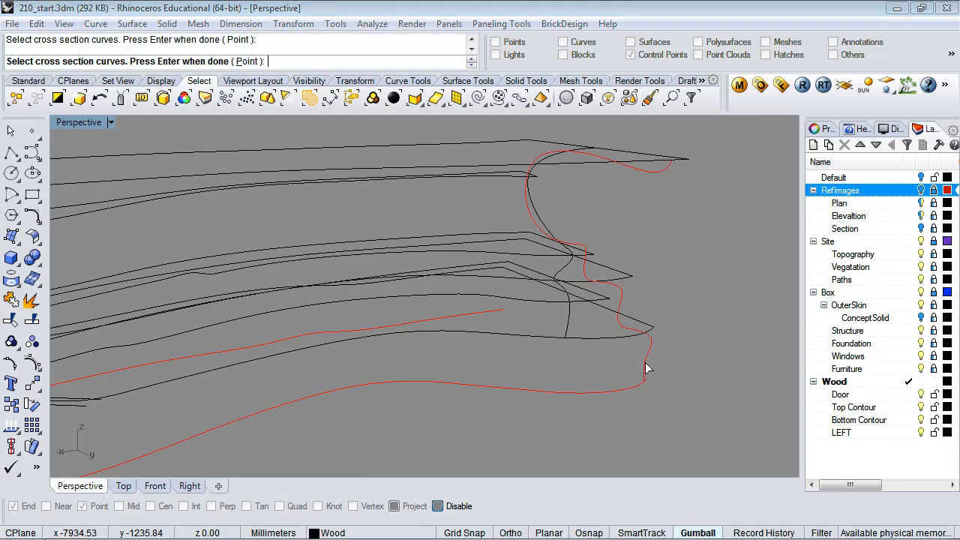
{"action": "key", "text": "Return"}
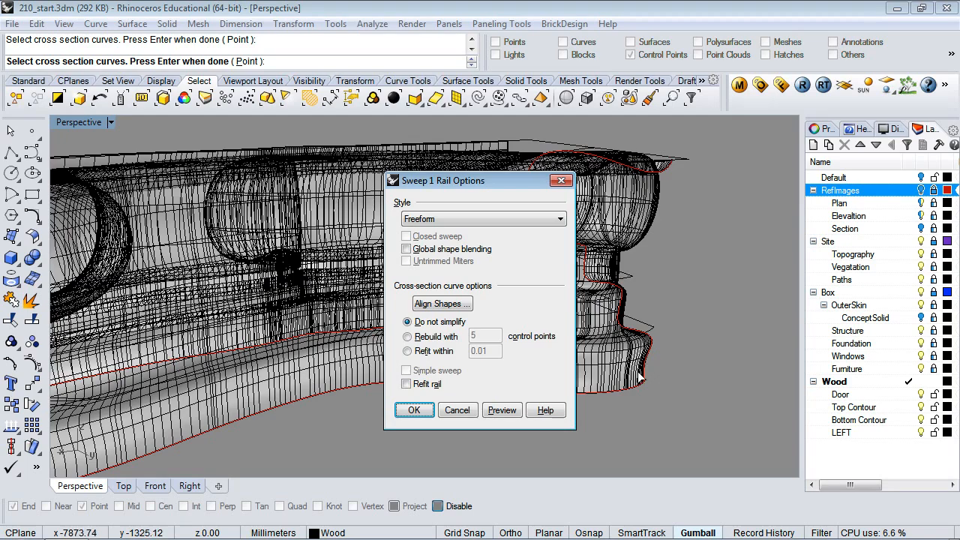
{"action": "left_click_drag", "start_coordinate": [482, 177], "coordinate": [711, 183]}
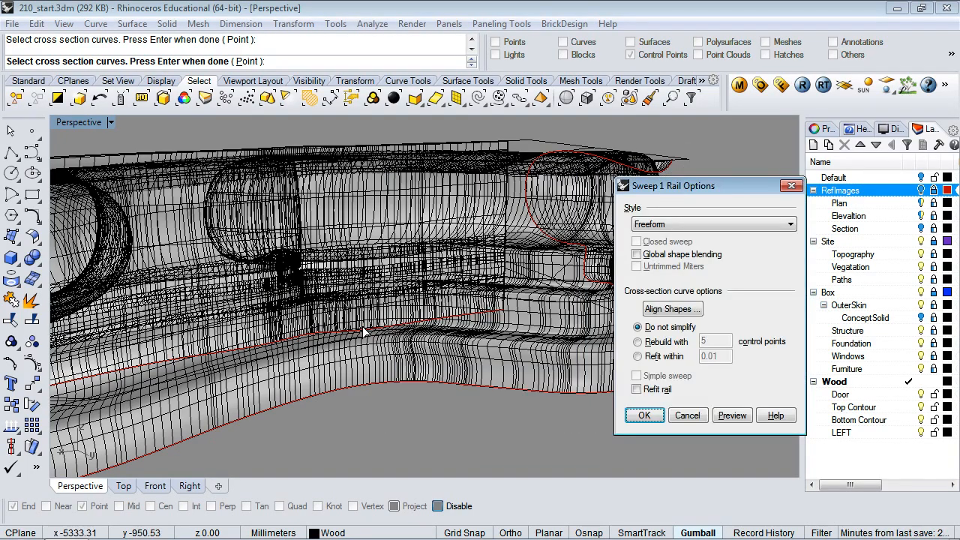
{"action": "right_click_drag", "start_coordinate": [365, 332], "coordinate": [454, 321]}
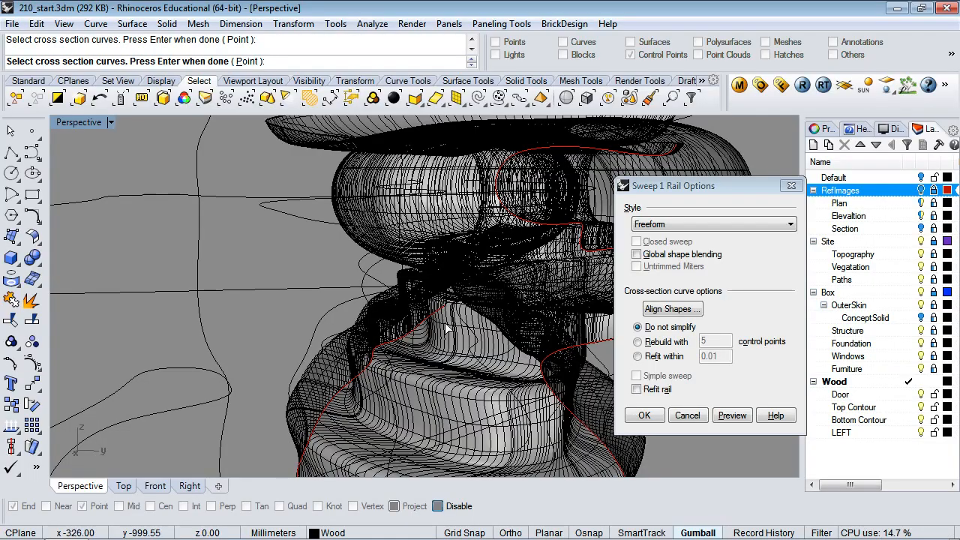
{"action": "right_click_drag", "start_coordinate": [432, 335], "coordinate": [381, 350]}
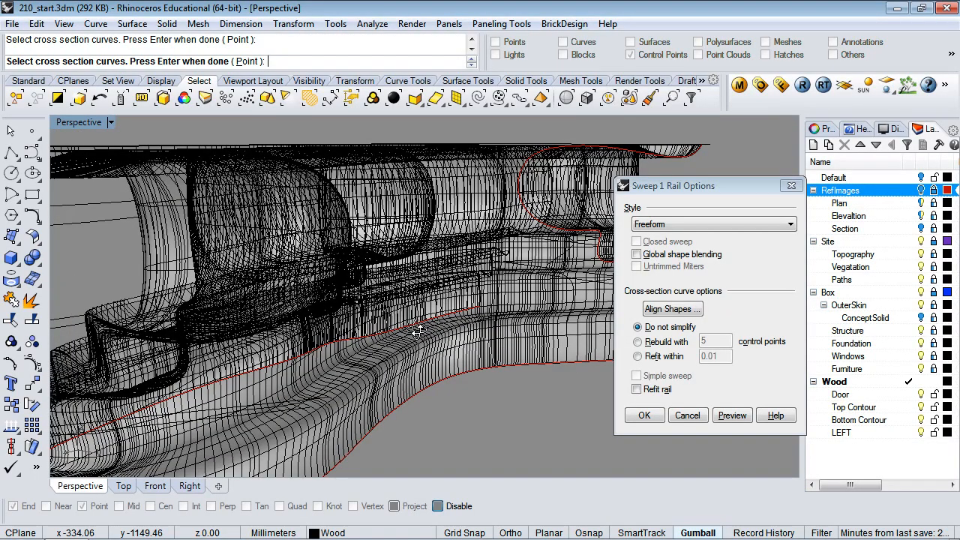
{"action": "right_click_drag", "start_coordinate": [417, 330], "coordinate": [385, 338]}
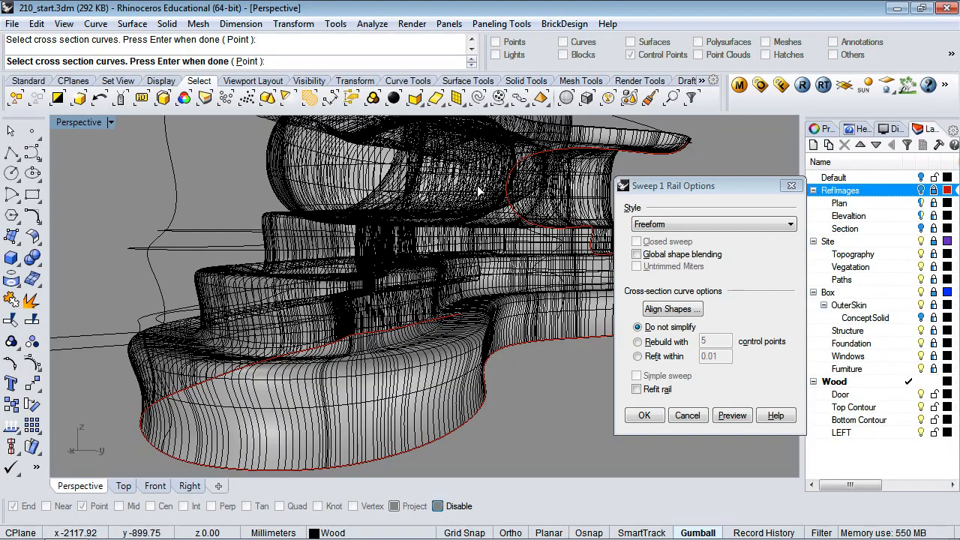
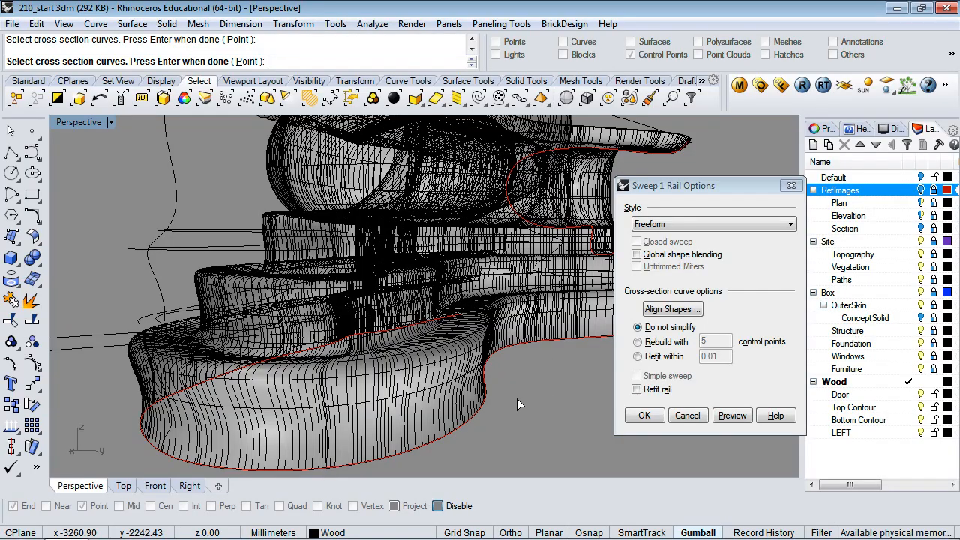
Cancel the one-rail sweep without creating a surface, then start and abort the corner-point surface command
{"action": "left_click", "coordinate": [687, 416]}
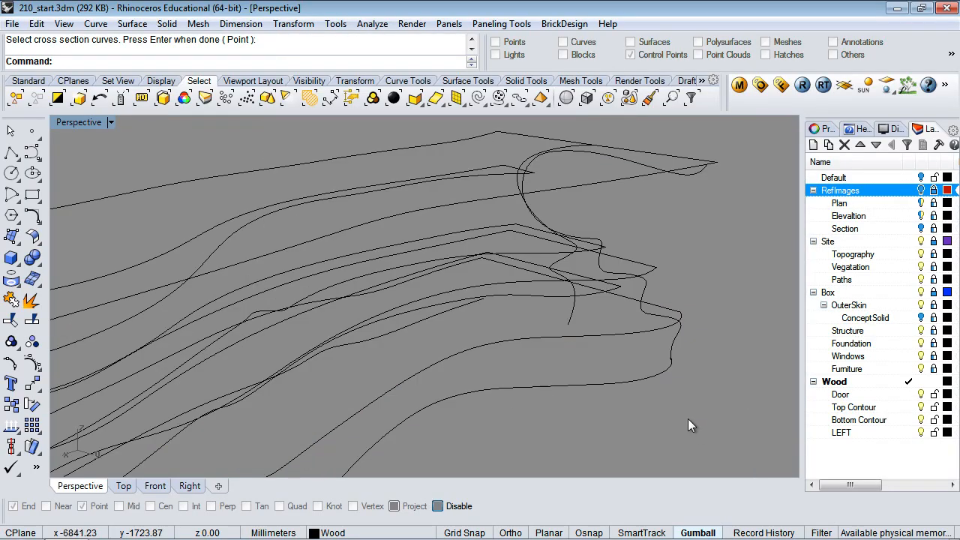
{"action": "scroll", "coordinate": [627, 397], "scroll_direction": "down", "scroll_amount": 3}
{"action": "scroll", "coordinate": [627, 396], "scroll_direction": "down", "scroll_amount": 3}
{"action": "scroll", "coordinate": [627, 396], "scroll_direction": "up", "scroll_amount": 3}
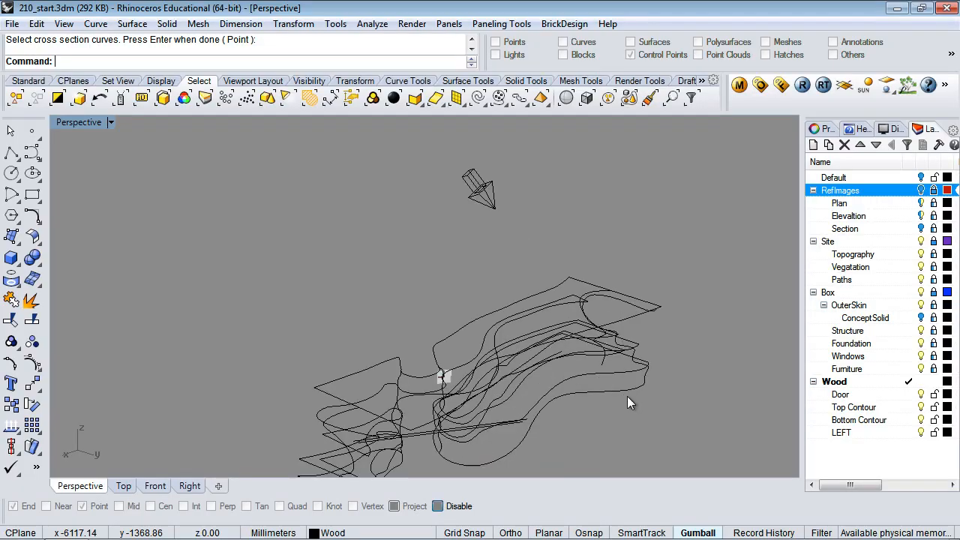
{"action": "scroll", "coordinate": [628, 396], "scroll_direction": "down", "scroll_amount": 3}
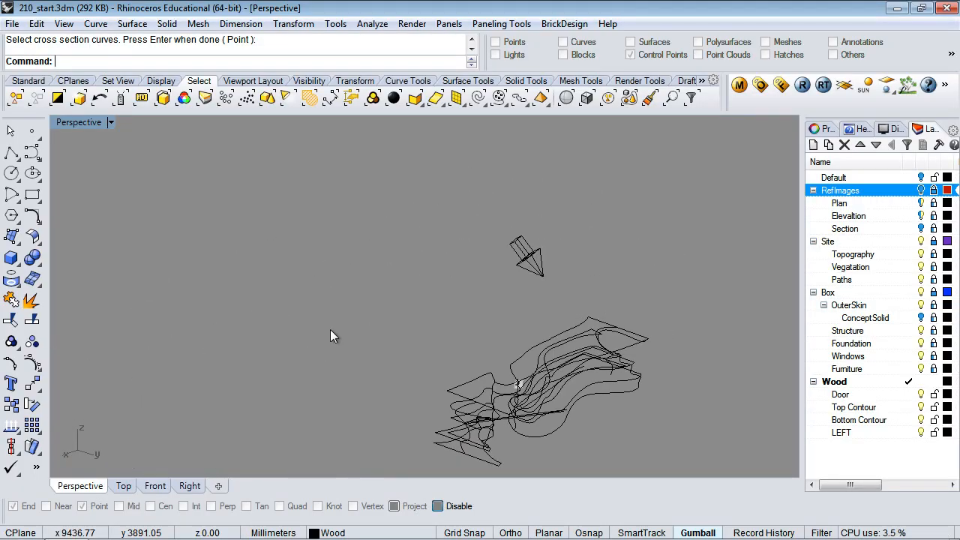
{"action": "left_click", "coordinate": [12, 237]}
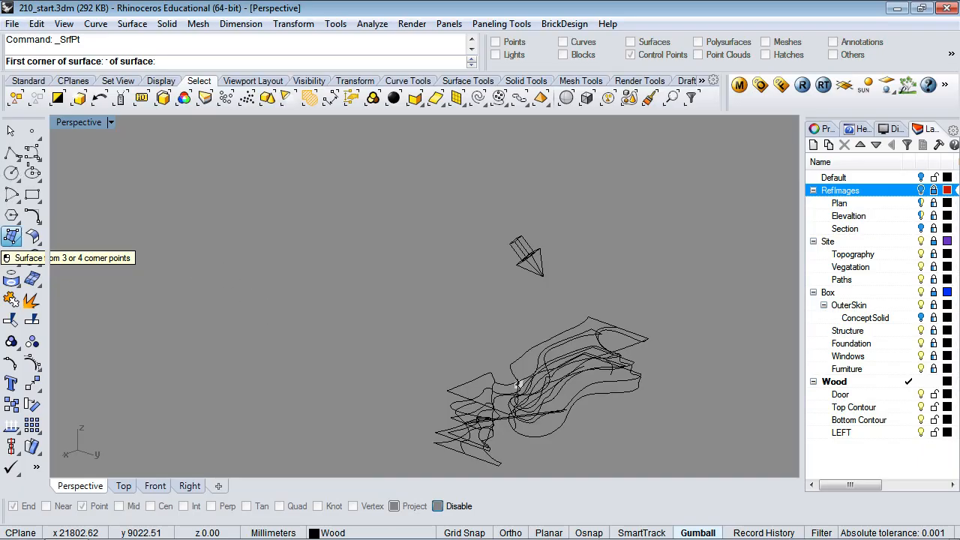
{"action": "key", "text": "Escape"}
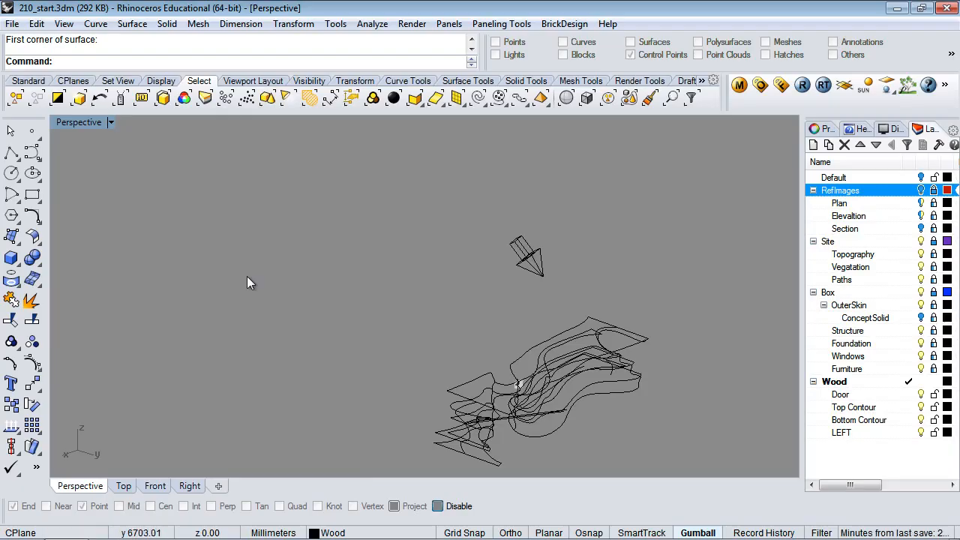
Inspect several contour curves, including the long middle curve, and reframe the Perspective view around them
{"action": "scroll", "coordinate": [614, 379], "scroll_direction": "up", "scroll_amount": 5}
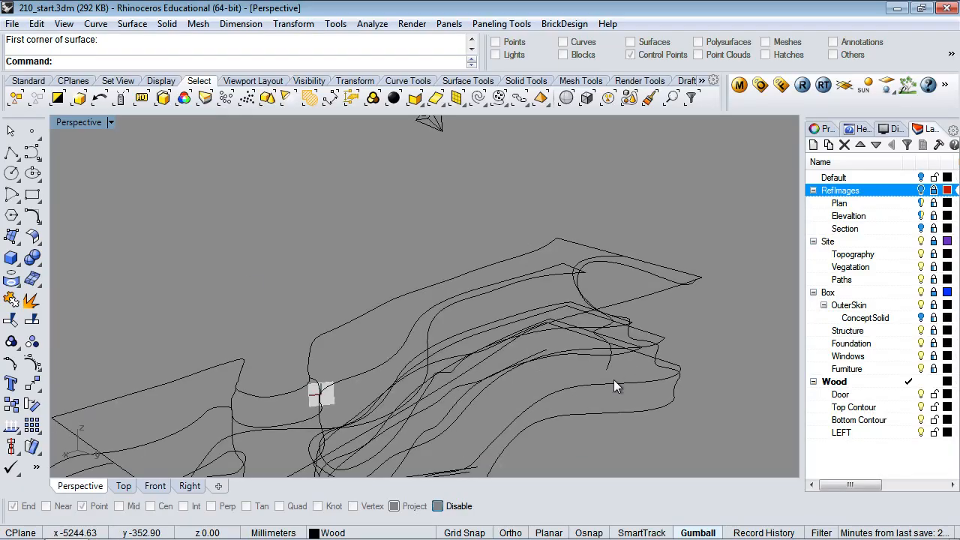
{"action": "left_click", "coordinate": [588, 331]}
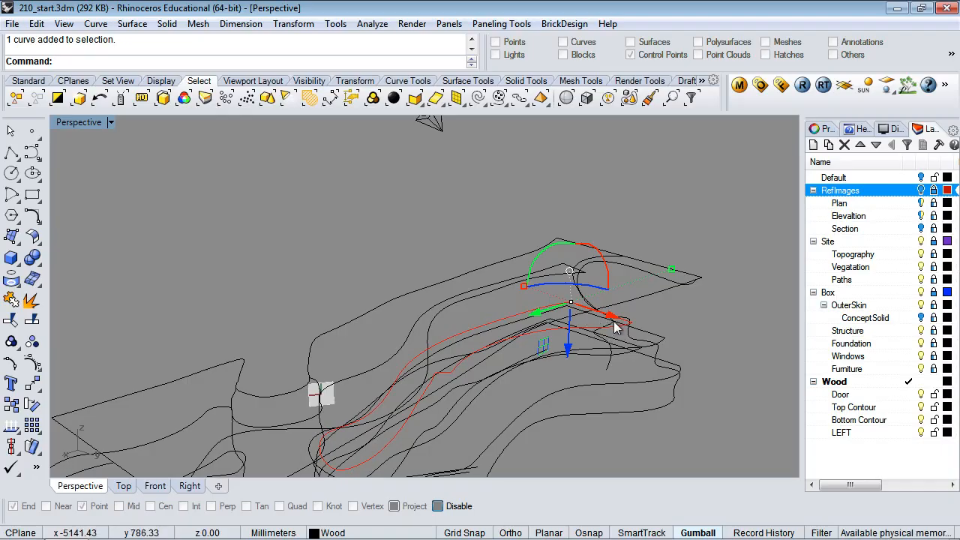
{"action": "scroll", "coordinate": [622, 321], "scroll_direction": "up", "scroll_amount": 3}
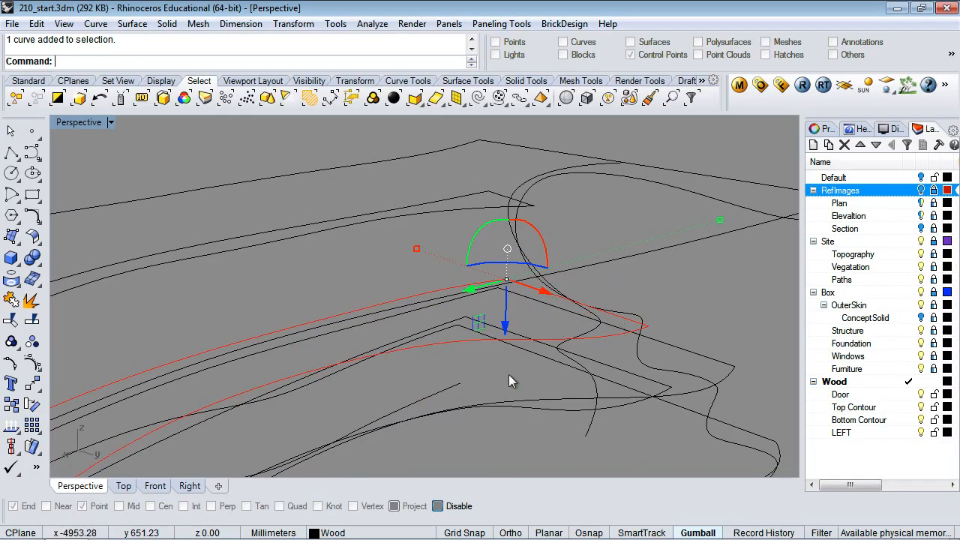
{"action": "scroll", "coordinate": [525, 377], "scroll_direction": "up", "scroll_amount": 3}
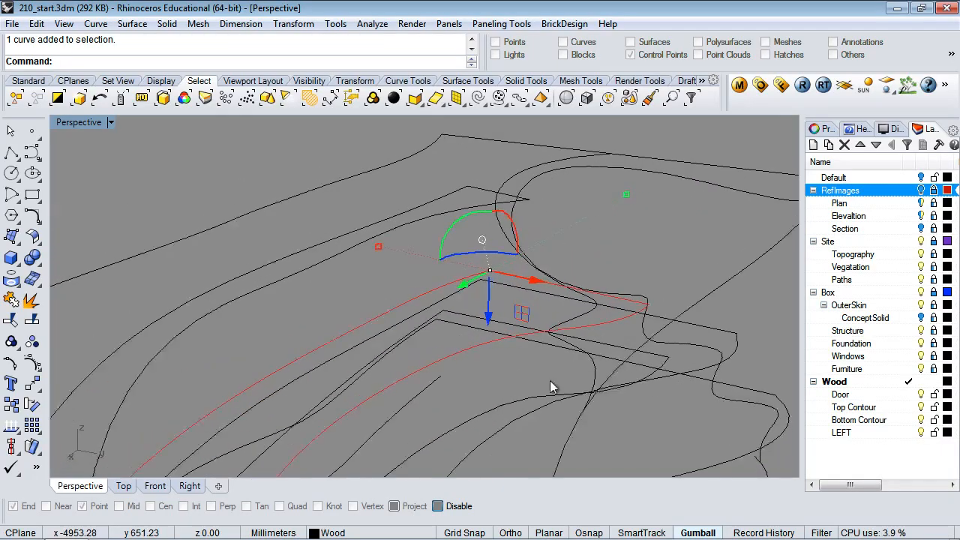
{"action": "left_click", "coordinate": [546, 278]}
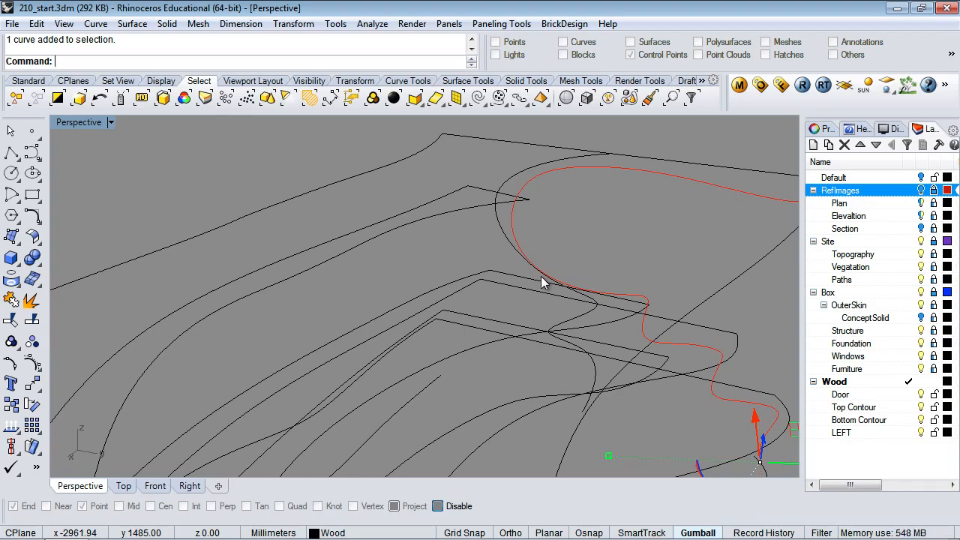
{"action": "left_click", "coordinate": [620, 330]}
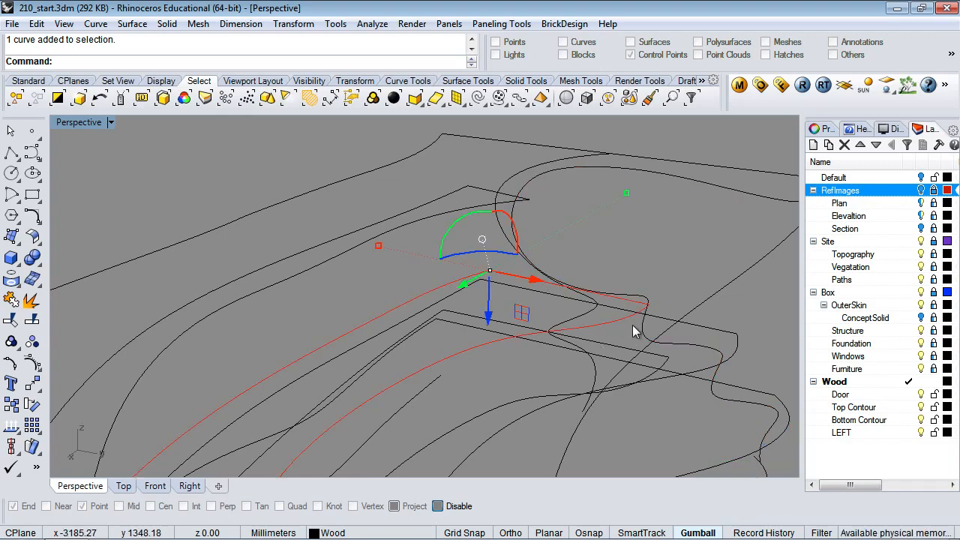
{"action": "right_click_drag", "start_coordinate": [708, 388], "coordinate": [647, 278], "text": "shift"}
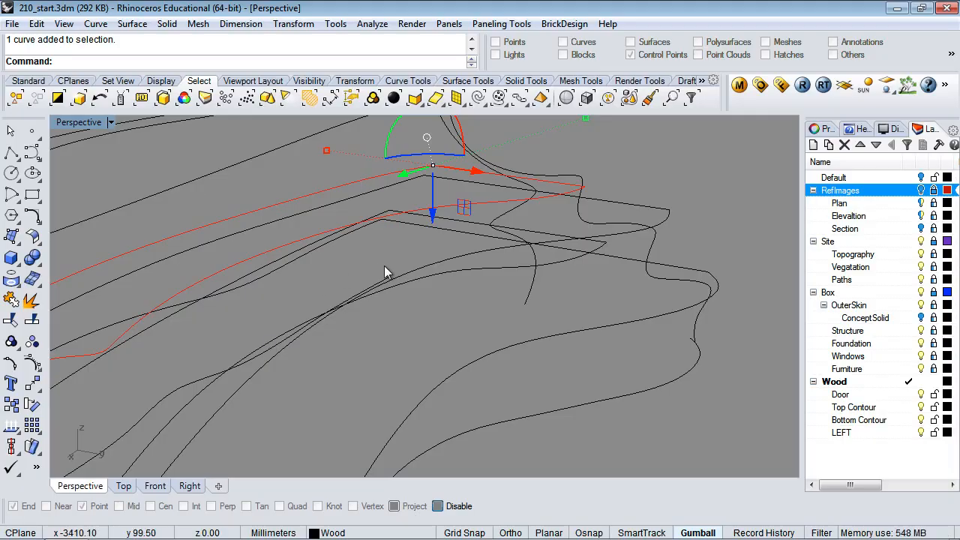
{"action": "right_click_drag", "start_coordinate": [384, 265], "coordinate": [491, 311]}
{"action": "scroll", "coordinate": [491, 311], "scroll_direction": "down", "scroll_amount": 5}
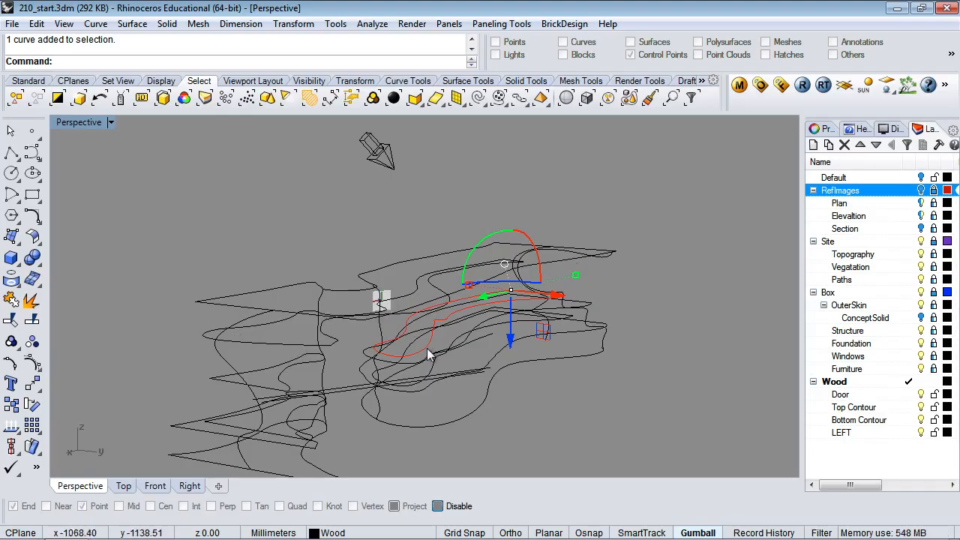
{"action": "right_click", "coordinate": [493, 341]}
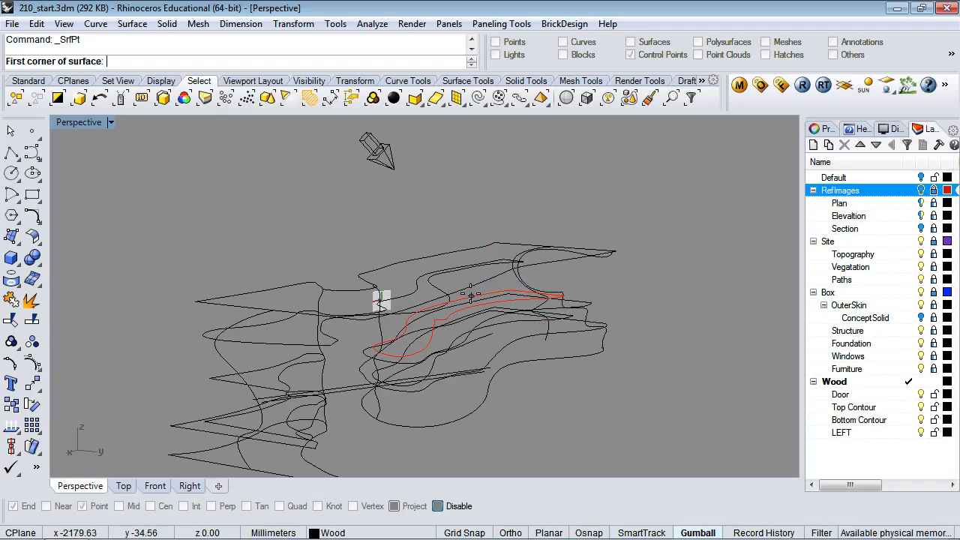
{"action": "key", "text": "Escape"}
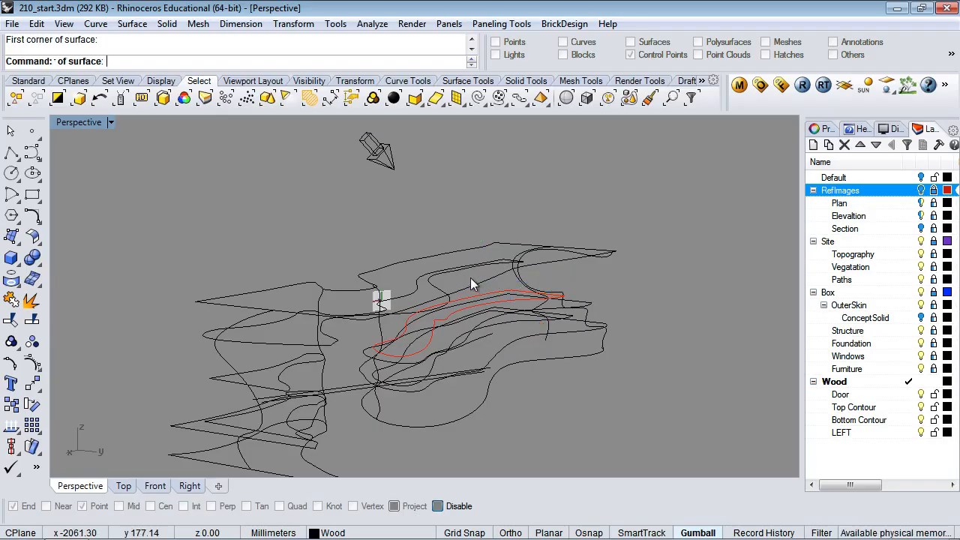
{"action": "right_click", "coordinate": [471, 279]}
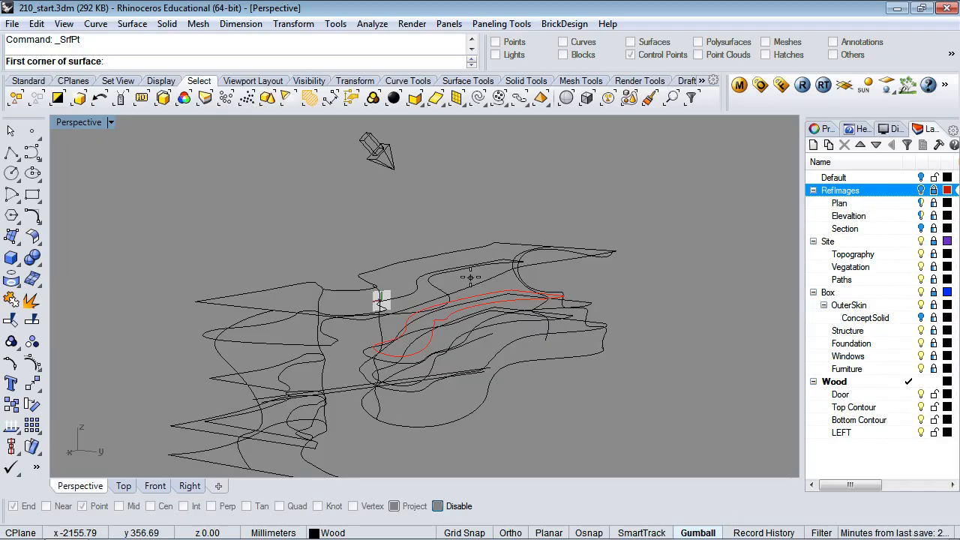
{"action": "right_click_drag", "start_coordinate": [184, 232], "coordinate": [247, 268]}
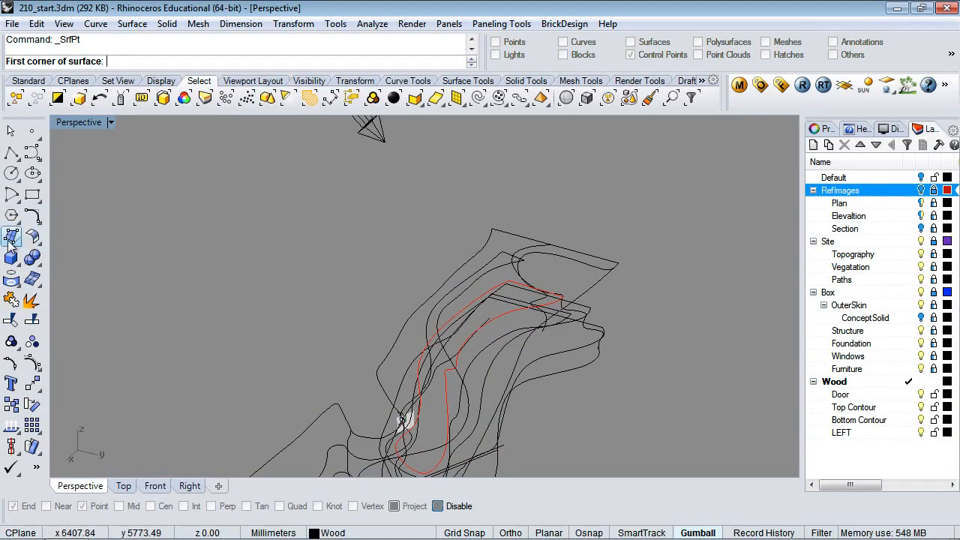
{"action": "left_click", "coordinate": [245, 349]}
{"action": "left_click", "coordinate": [146, 301]}
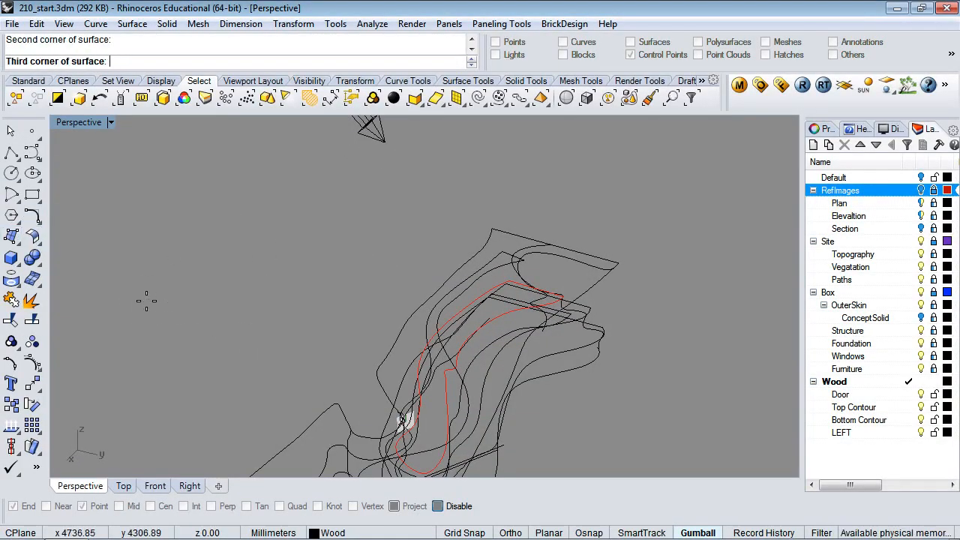
{"action": "left_click", "coordinate": [249, 222]}
{"action": "left_click", "coordinate": [377, 267]}
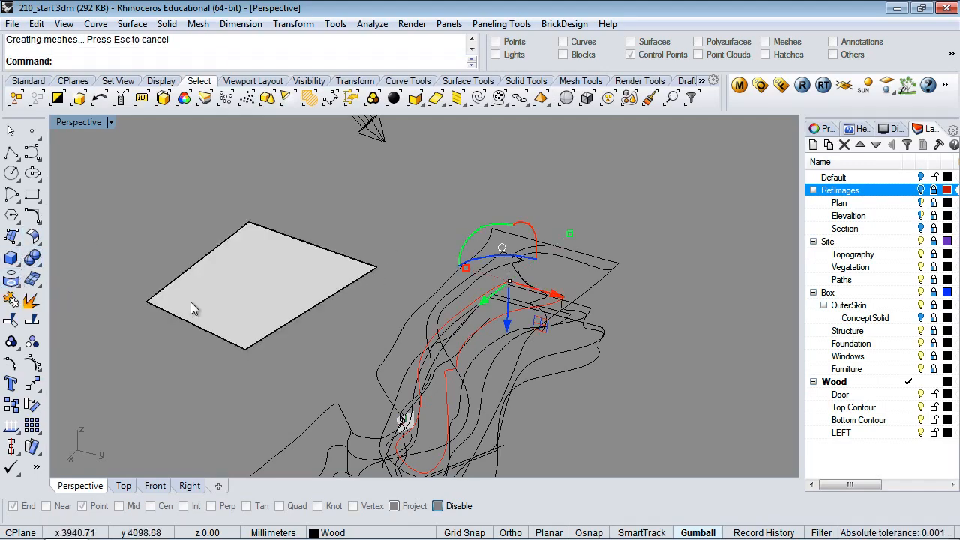
{"action": "left_click", "coordinate": [251, 298]}
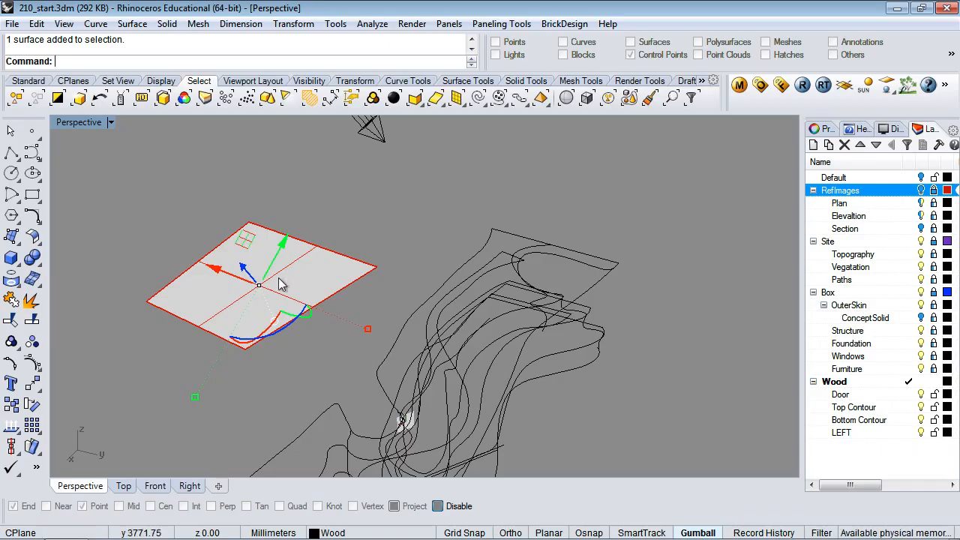
{"action": "left_click", "coordinate": [328, 334]}
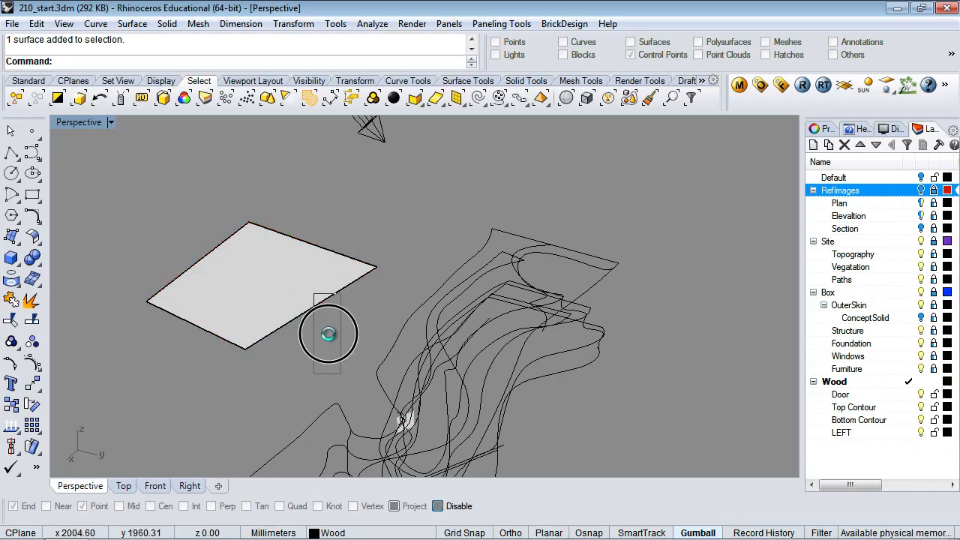
{"action": "right_click_drag", "start_coordinate": [328, 347], "coordinate": [343, 305]}
{"action": "scroll", "coordinate": [343, 305], "scroll_direction": "down", "scroll_amount": 3}
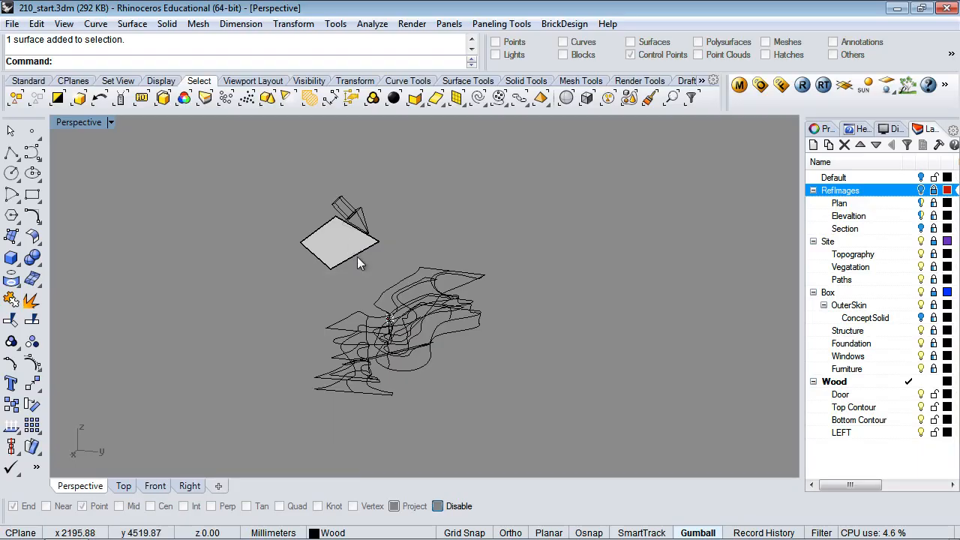
{"action": "right_click_drag", "start_coordinate": [357, 257], "coordinate": [345, 307]}
Undo the trial corner-point surface and set the construction plane origin to 0
{"action": "key", "text": "ctrl+z"}
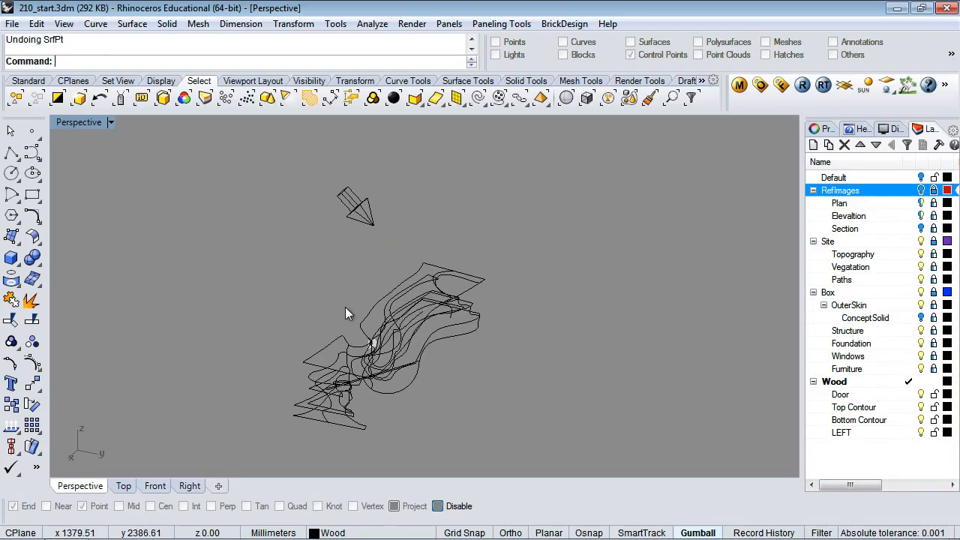
{"action": "left_click", "coordinate": [74, 82]}
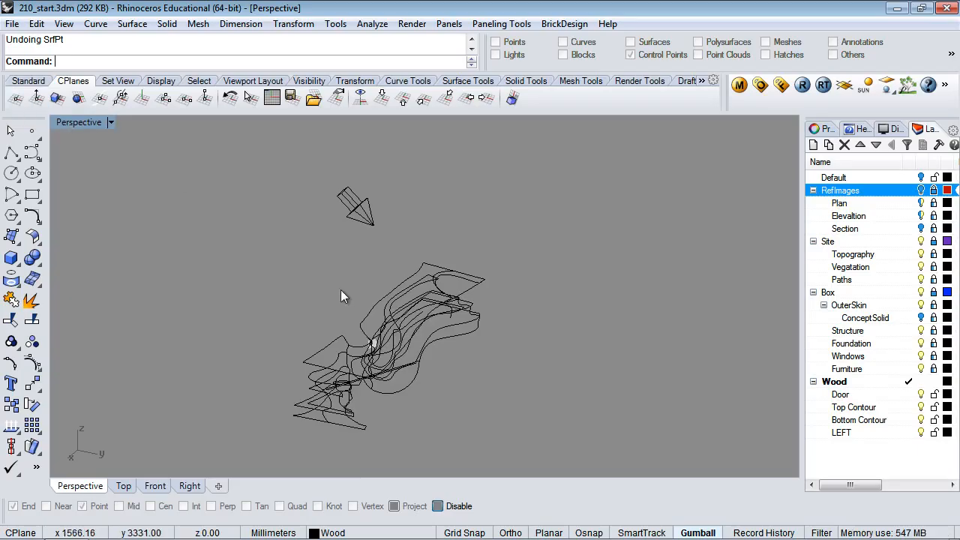
{"action": "left_click", "coordinate": [110, 122]}
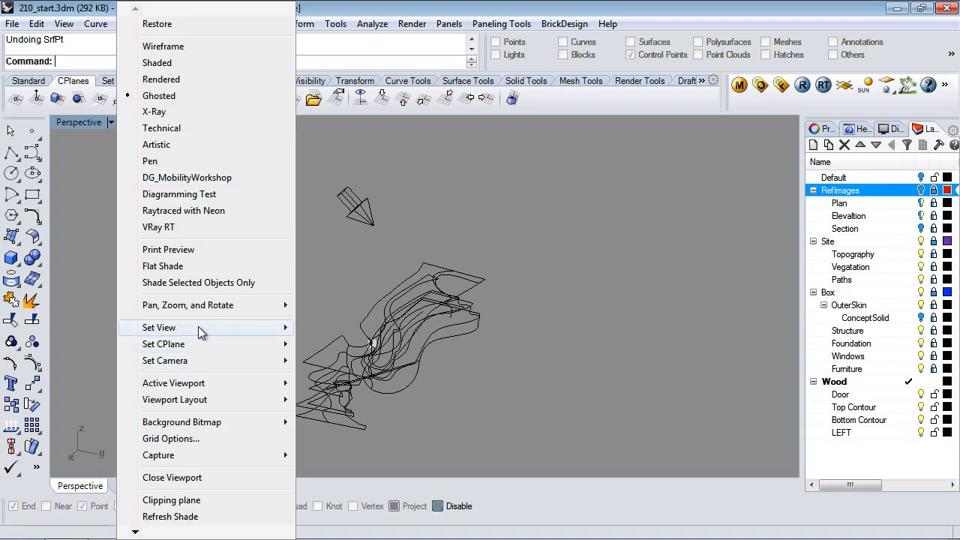
{"action": "mouse_move", "coordinate": [207, 344]}
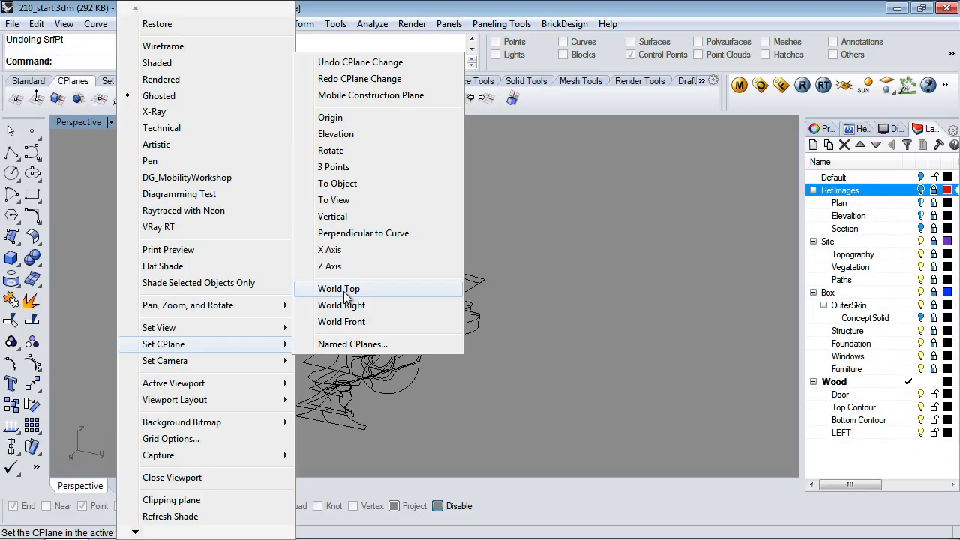
{"action": "left_click", "coordinate": [336, 118]}
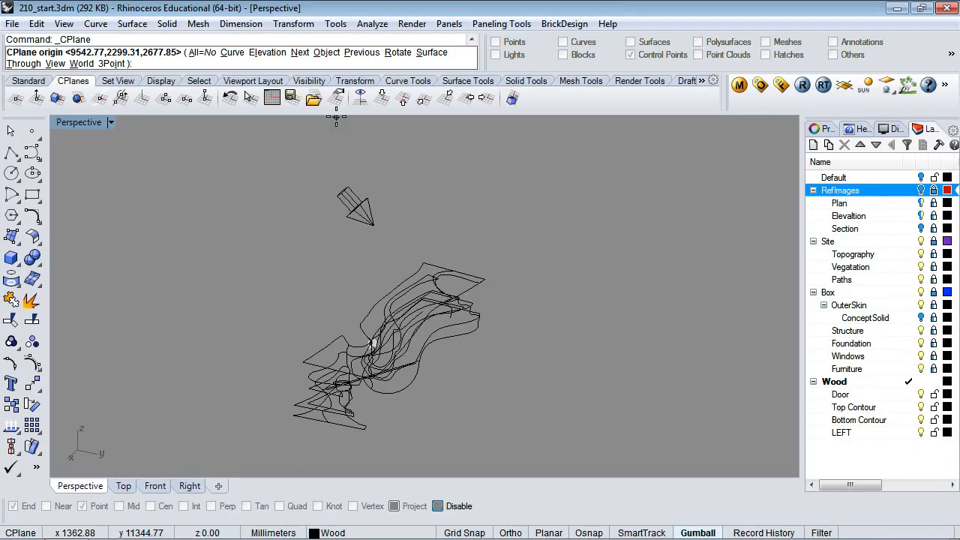
{"action": "type", "text": "0,0,0"}
{"action": "key", "text": "Return"}
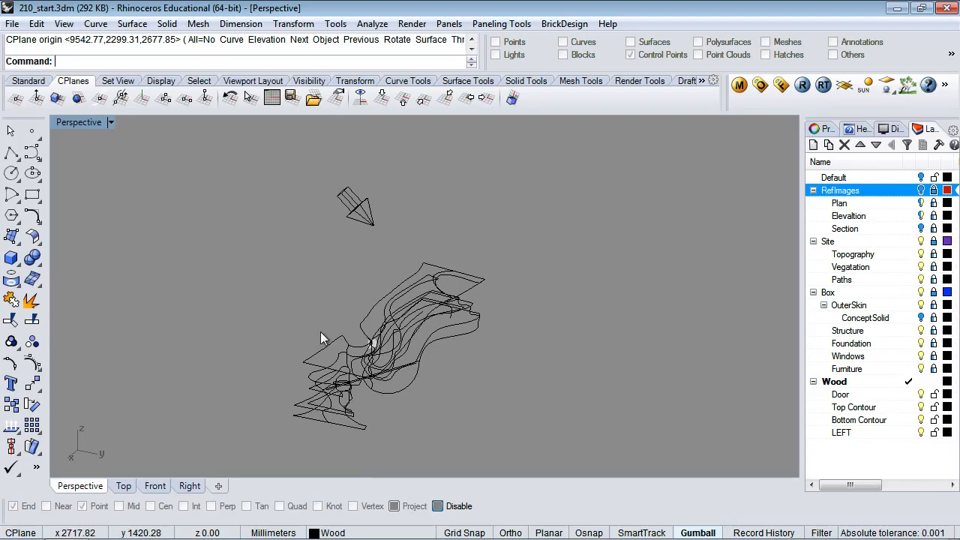
Restore the previous construction plane and switch to the Top view
{"action": "right_click_drag", "start_coordinate": [321, 390], "coordinate": [254, 228]}
{"action": "scroll", "coordinate": [314, 319], "scroll_direction": "up", "scroll_amount": 8}
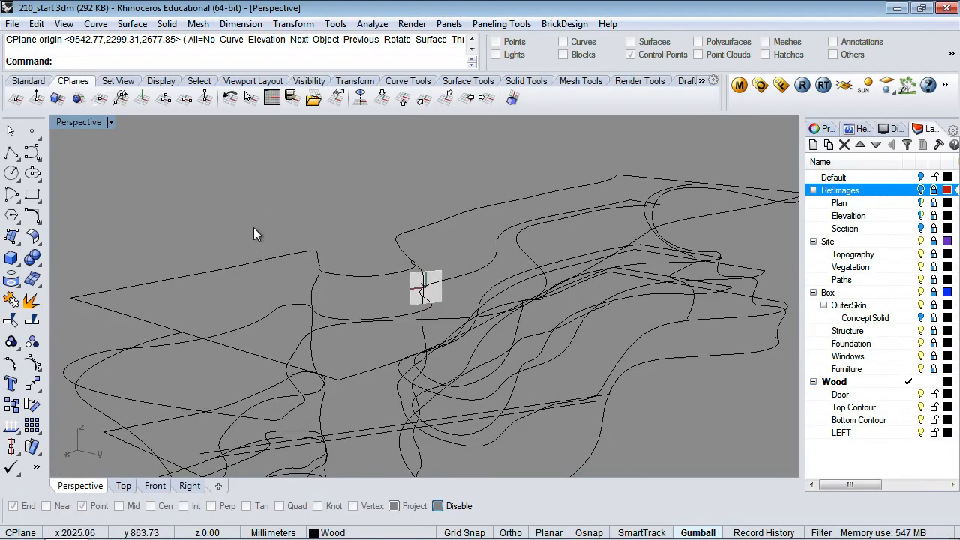
{"action": "mouse_move", "coordinate": [223, 180]}
{"action": "right_mouse_down"}
{"action": "mouse_move", "coordinate": [217, 163]}
{"action": "mouse_move", "coordinate": [227, 184]}
{"action": "right_mouse_up"}
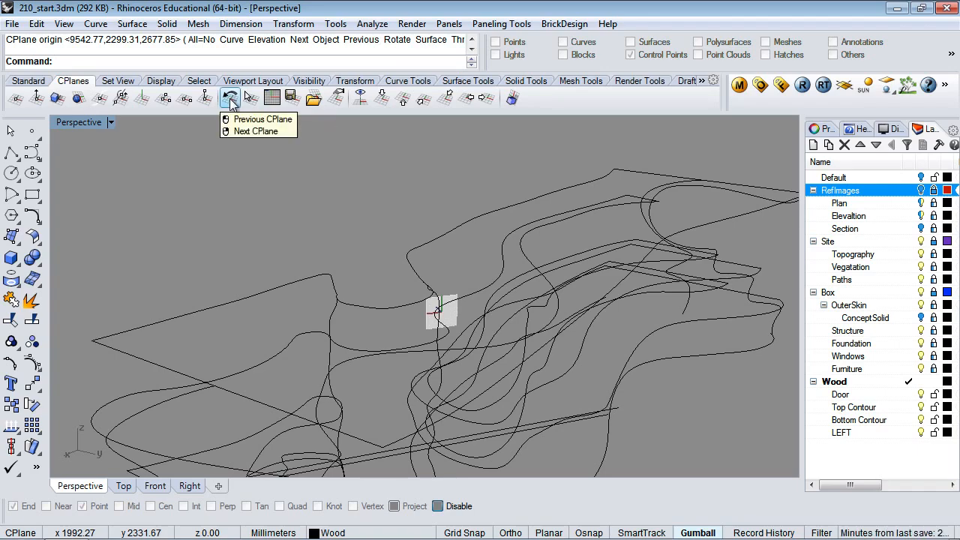
{"action": "left_click", "coordinate": [230, 98]}
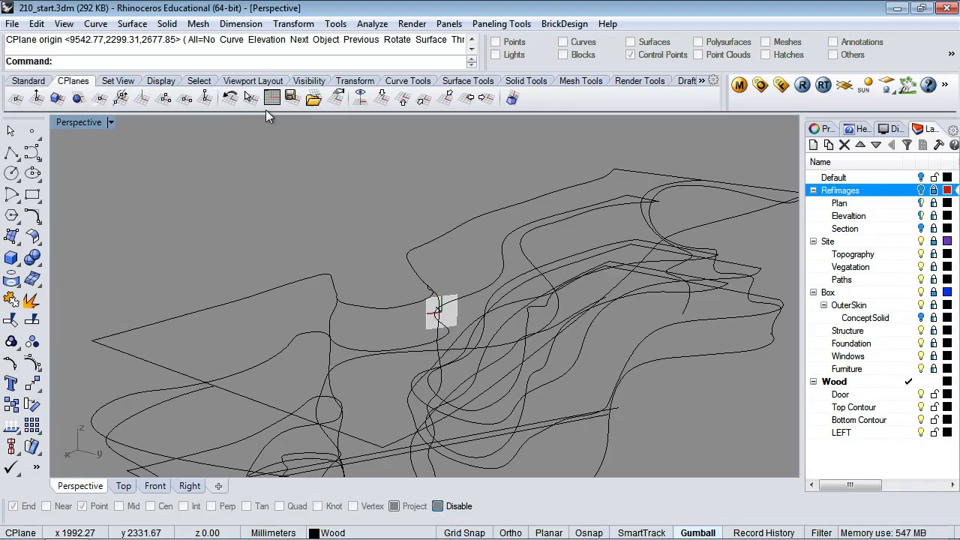
{"action": "left_click", "coordinate": [110, 122]}
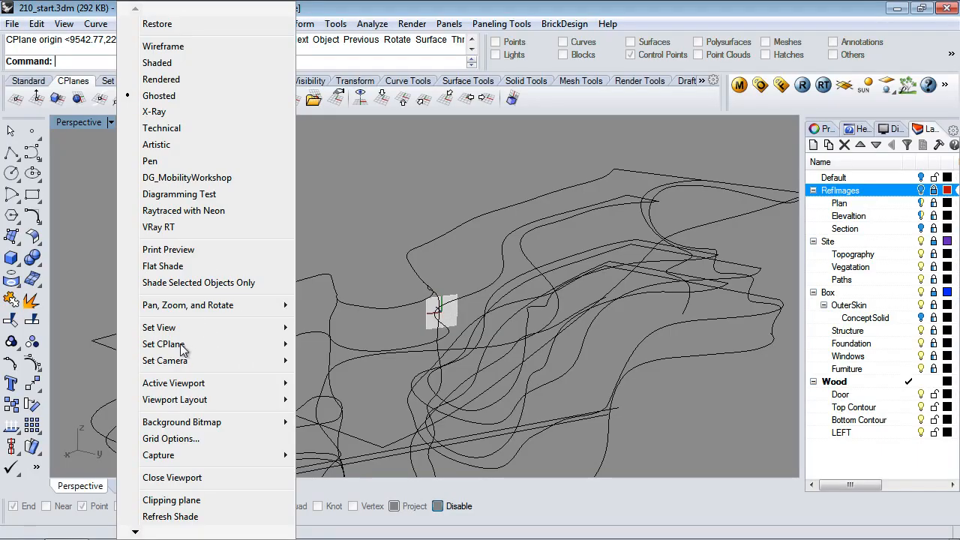
{"action": "mouse_move", "coordinate": [270, 383]}
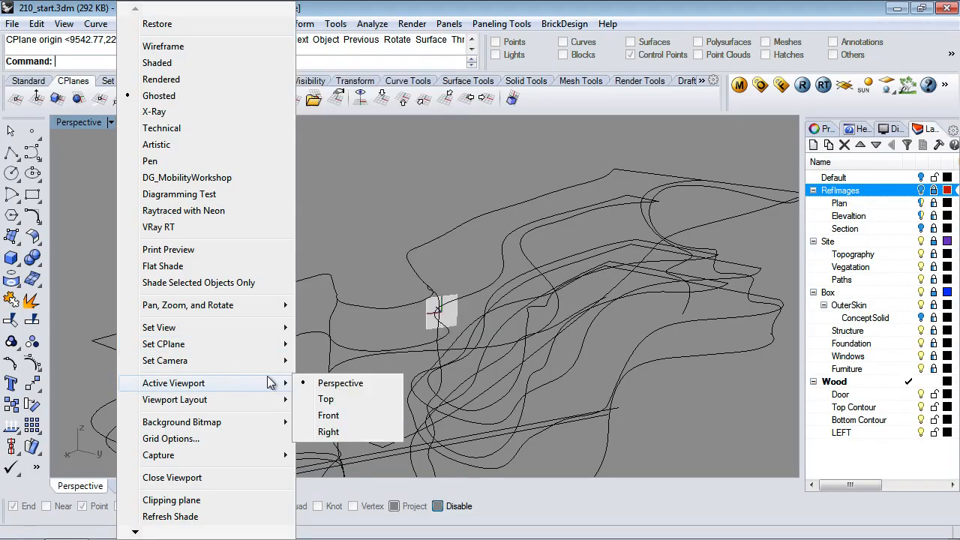
{"action": "left_click", "coordinate": [92, 495]}
{"action": "left_click", "coordinate": [124, 487]}
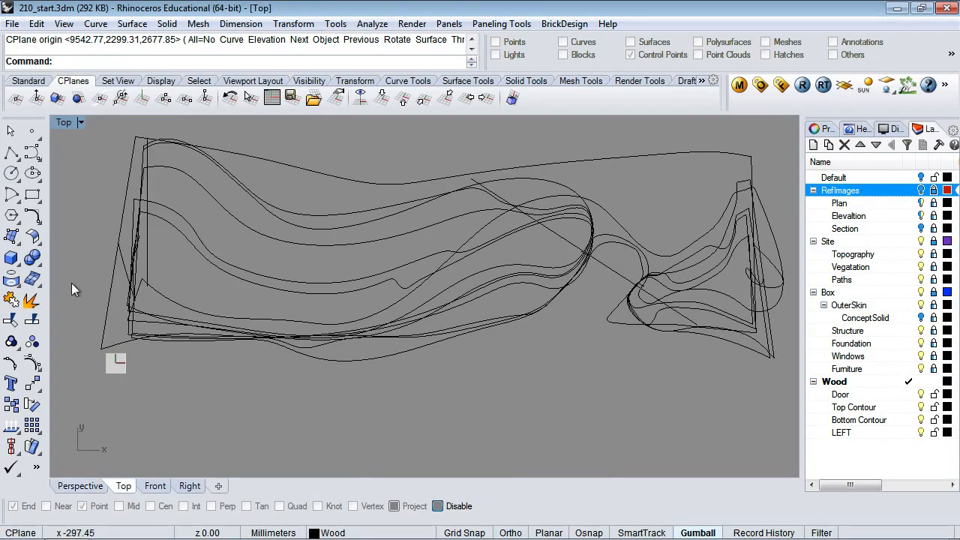
Reset the Top viewport's construction plane to World Top and zoom out
{"action": "left_click", "coordinate": [81, 123]}
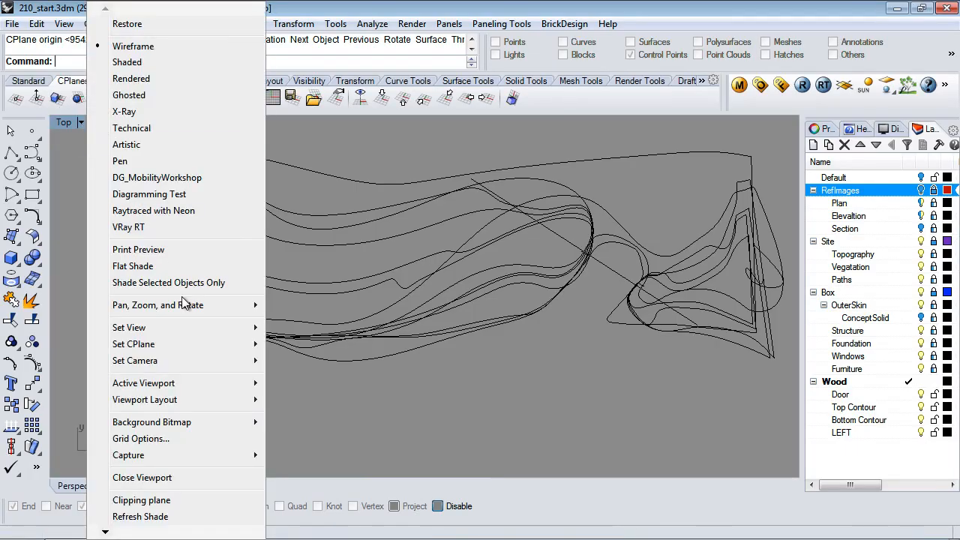
{"action": "mouse_move", "coordinate": [187, 346]}
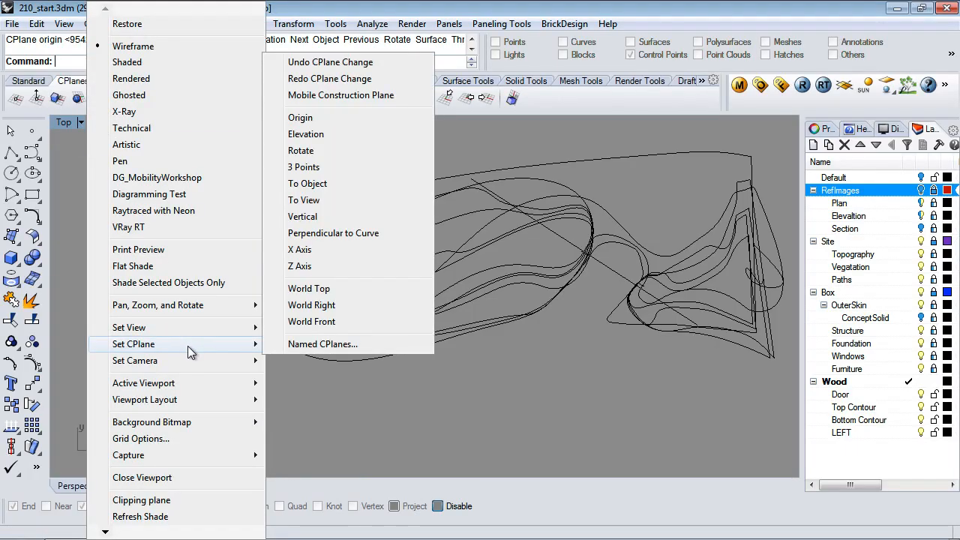
{"action": "left_click", "coordinate": [312, 292]}
{"action": "scroll", "coordinate": [274, 330], "scroll_direction": "down", "scroll_amount": 3}
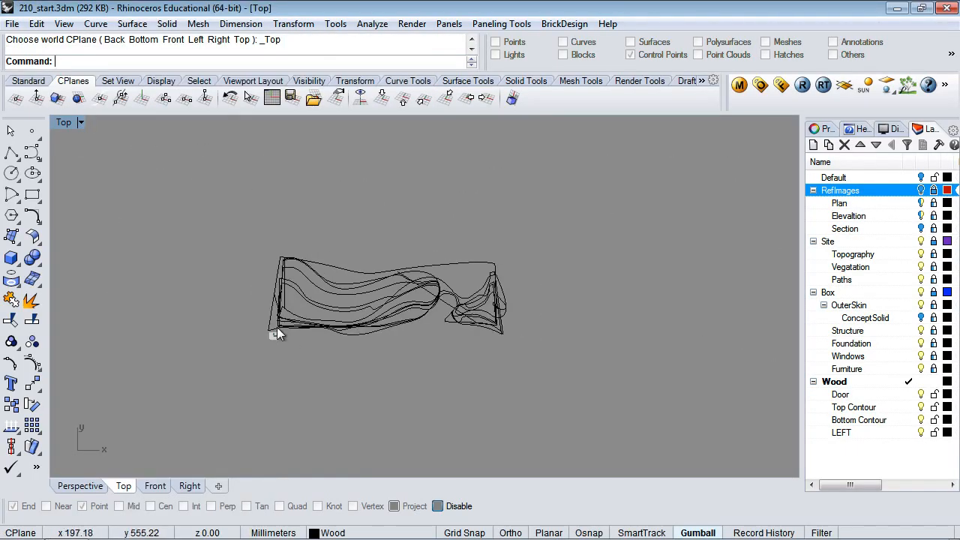
Create a flat rectangular surface from four corner points to the right of the model
{"action": "left_click", "coordinate": [32, 195]}
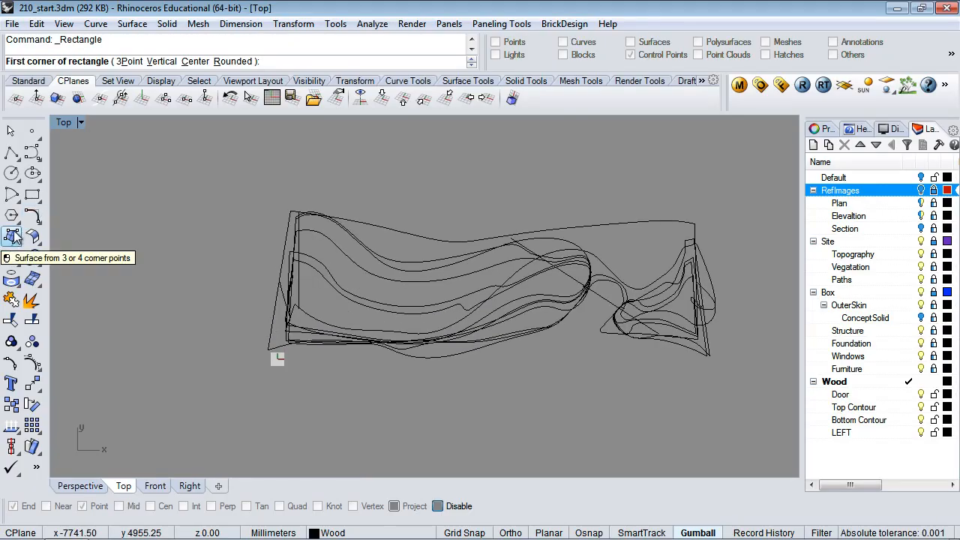
{"action": "left_click", "coordinate": [14, 239]}
{"action": "scroll", "coordinate": [435, 225], "scroll_direction": "down", "scroll_amount": 5}
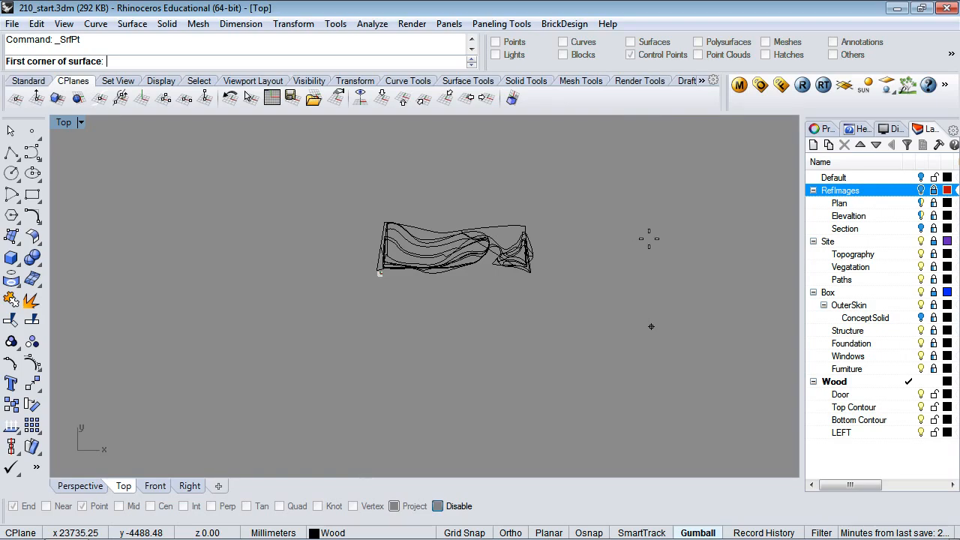
{"action": "left_click", "coordinate": [626, 320]}
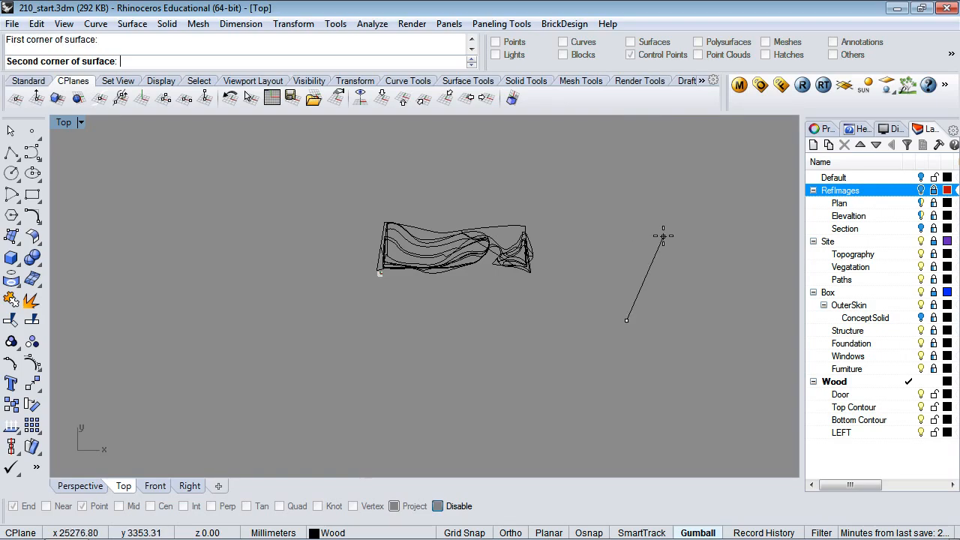
{"action": "left_click", "coordinate": [626, 223]}
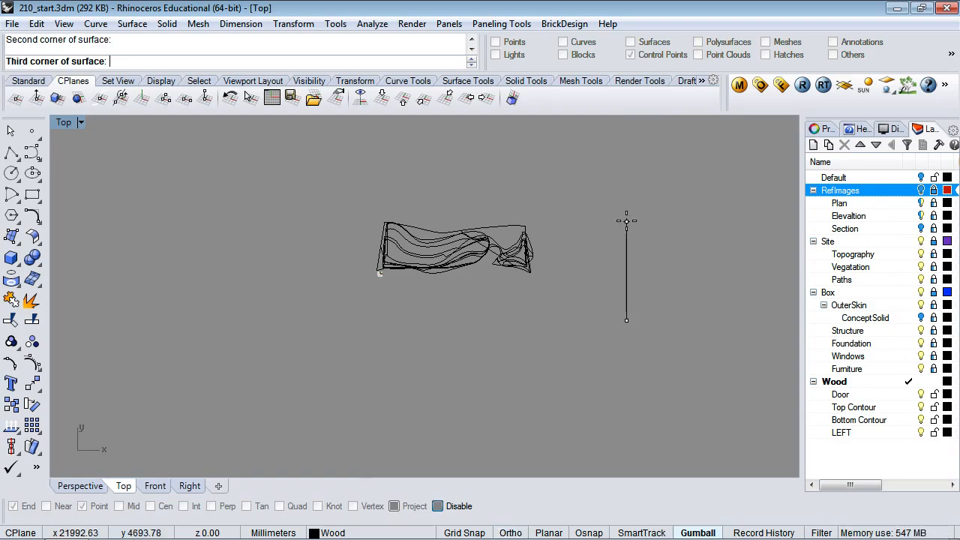
{"action": "key", "text": "F8"}
{"action": "left_click", "coordinate": [746, 222]}
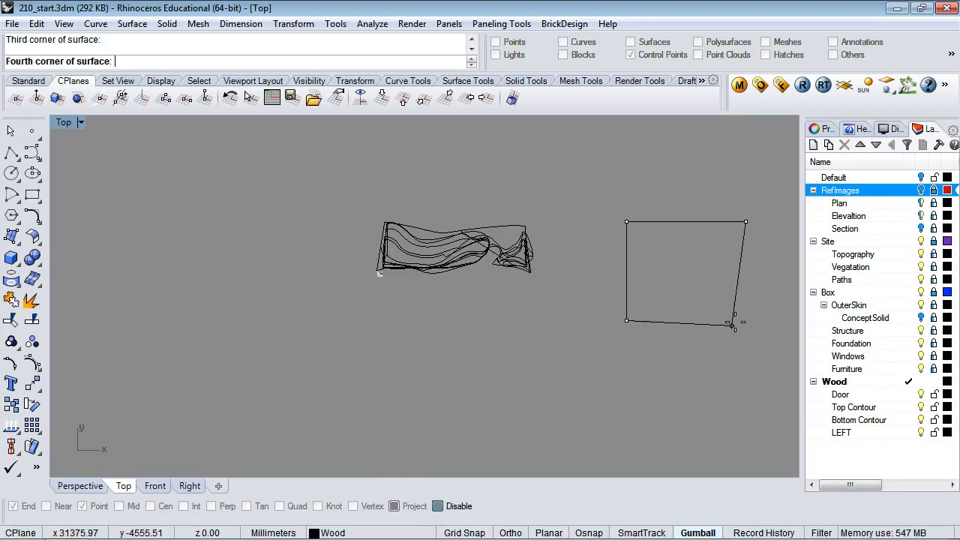
{"action": "left_click", "coordinate": [746, 320]}
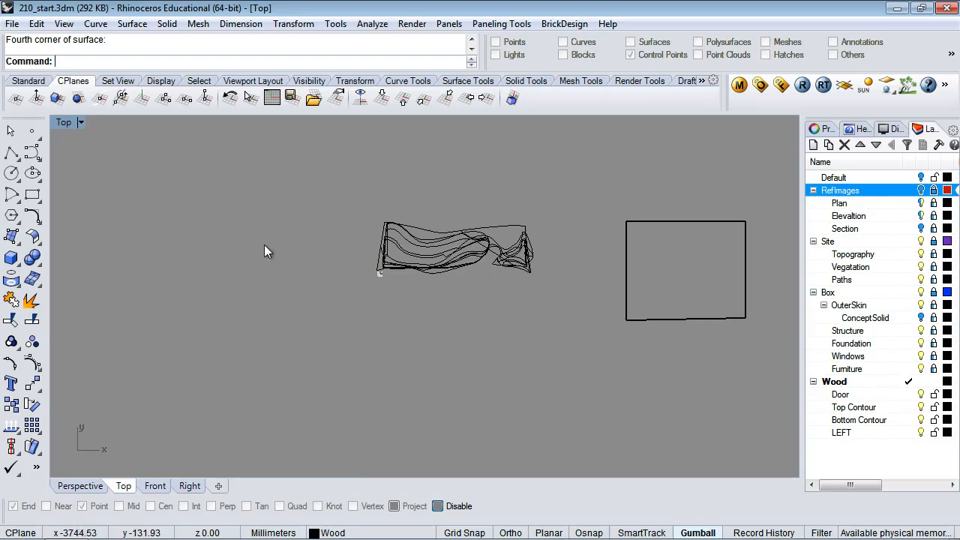
Display the Top viewport in Ghosted mode and shift the model left
{"action": "left_click", "coordinate": [80, 122]}
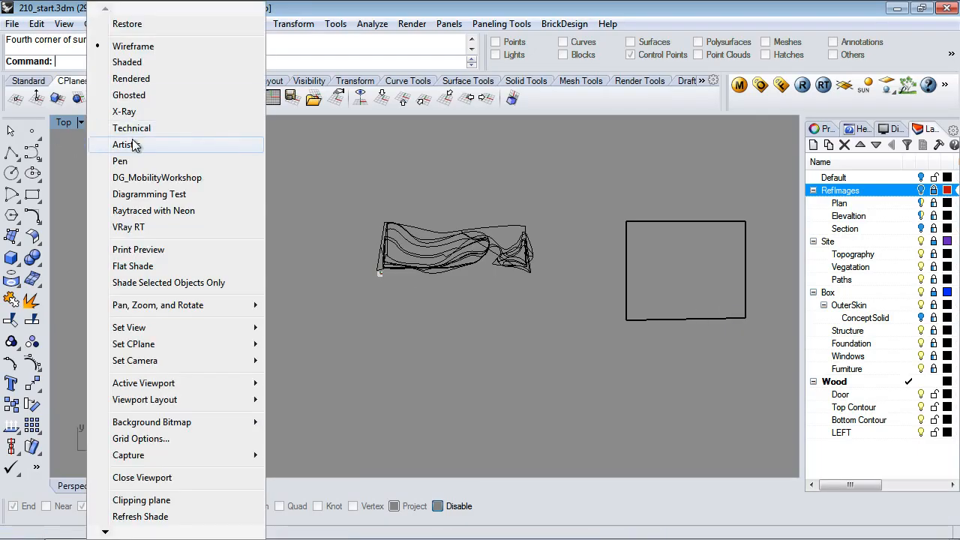
{"action": "left_click", "coordinate": [132, 95]}
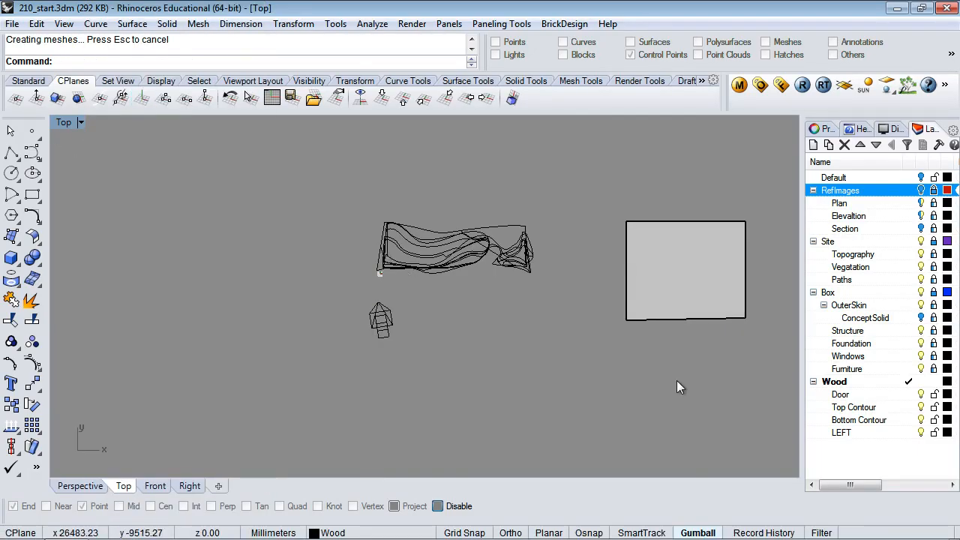
{"action": "right_click_drag", "start_coordinate": [667, 401], "coordinate": [485, 412]}
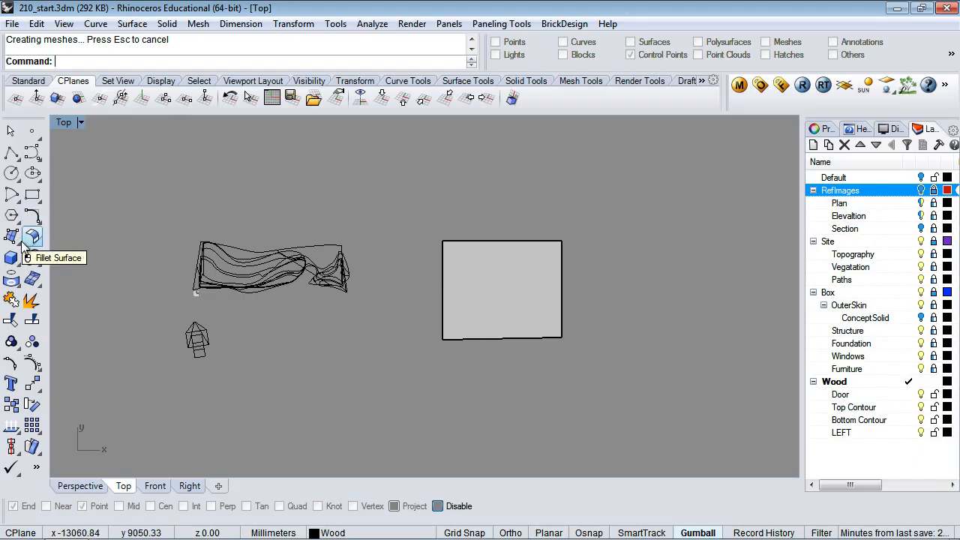
Rebuild the flat surface with 10 U by 10 V points
{"action": "left_click", "coordinate": [470, 293]}
{"action": "type", "text": "Re"}
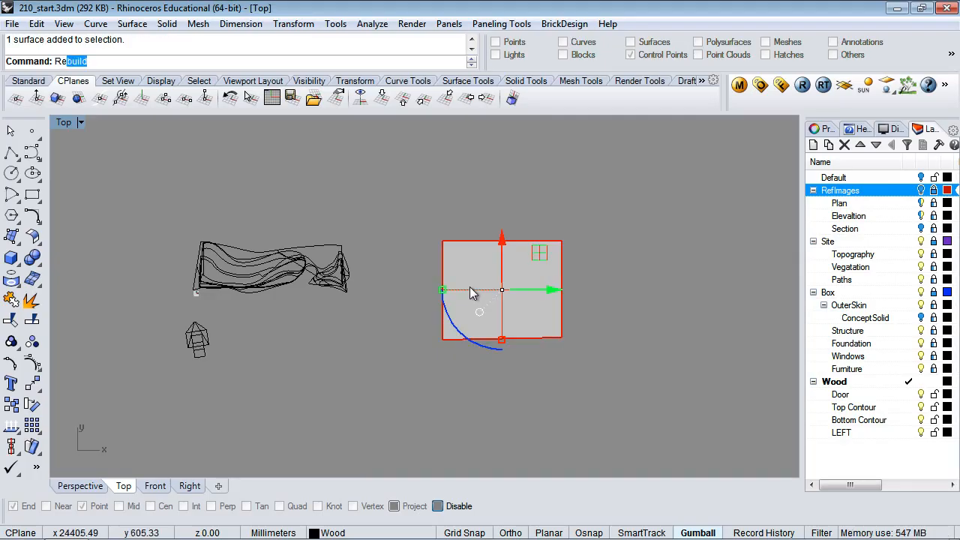
{"action": "type", "text": "buil"}
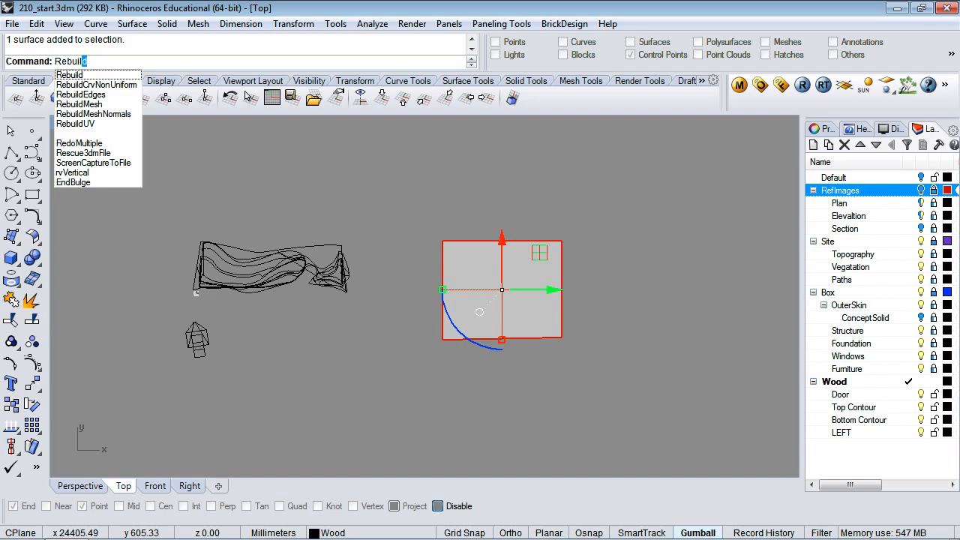
{"action": "key", "text": "Return"}
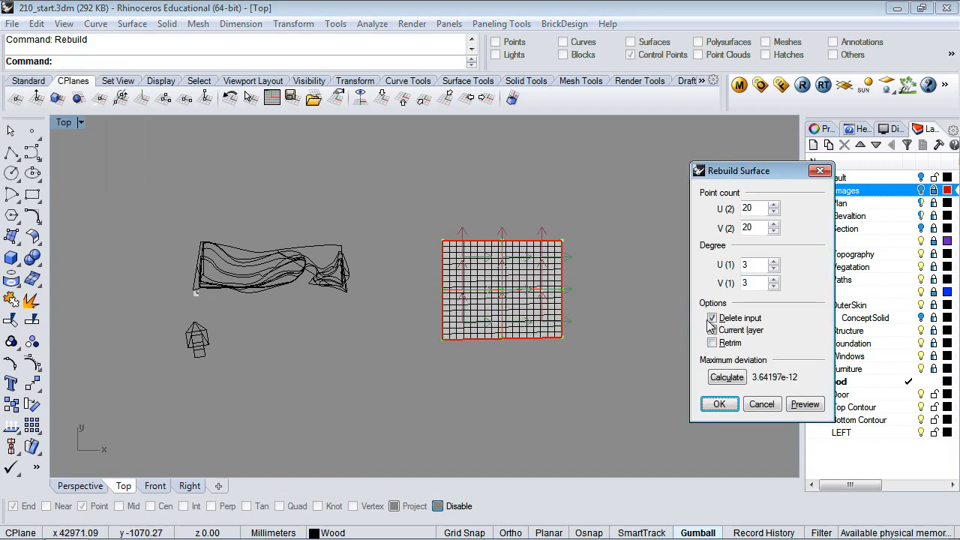
{"action": "double_click", "coordinate": [746, 208]}
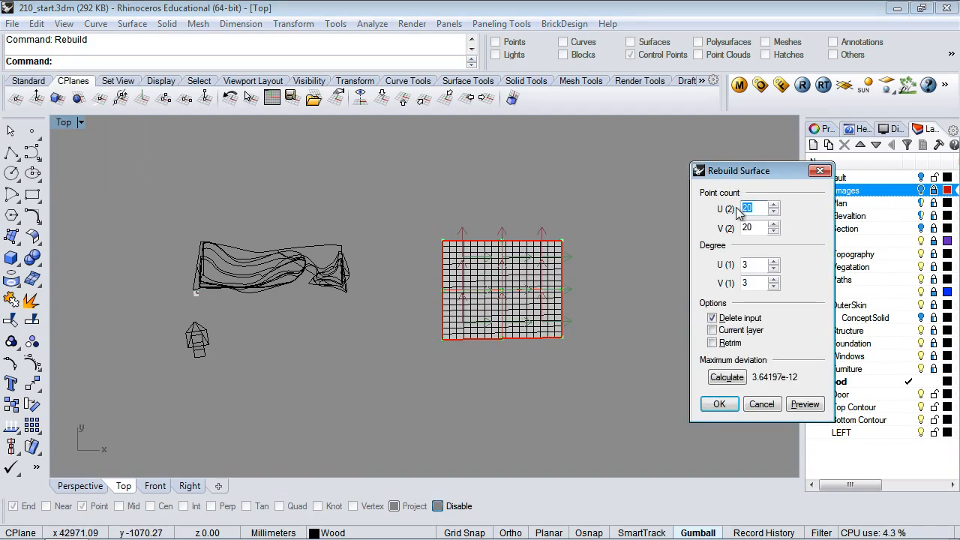
{"action": "type", "text": "10"}
{"action": "key", "text": "Tab"}
{"action": "type", "text": "10"}
{"action": "key", "text": "Tab"}
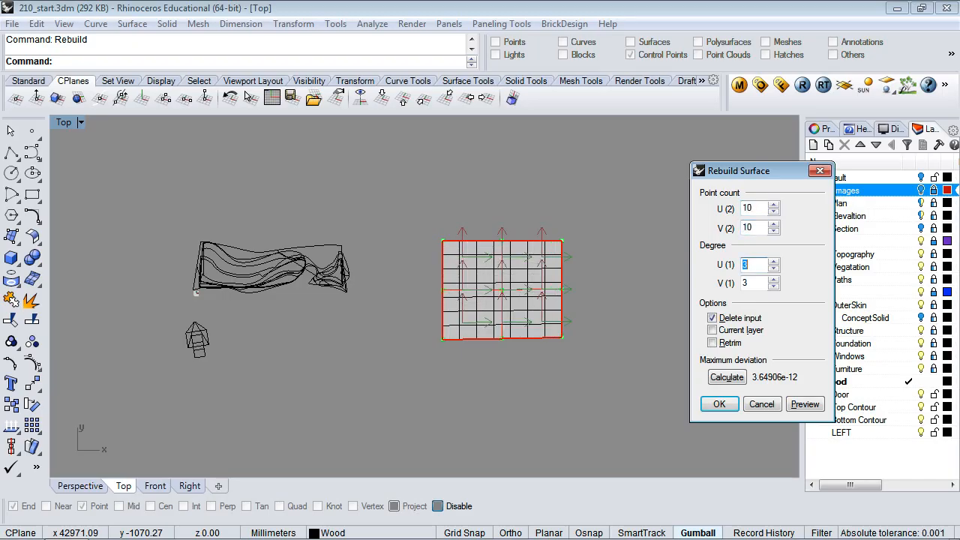
{"action": "left_click", "coordinate": [720, 405]}
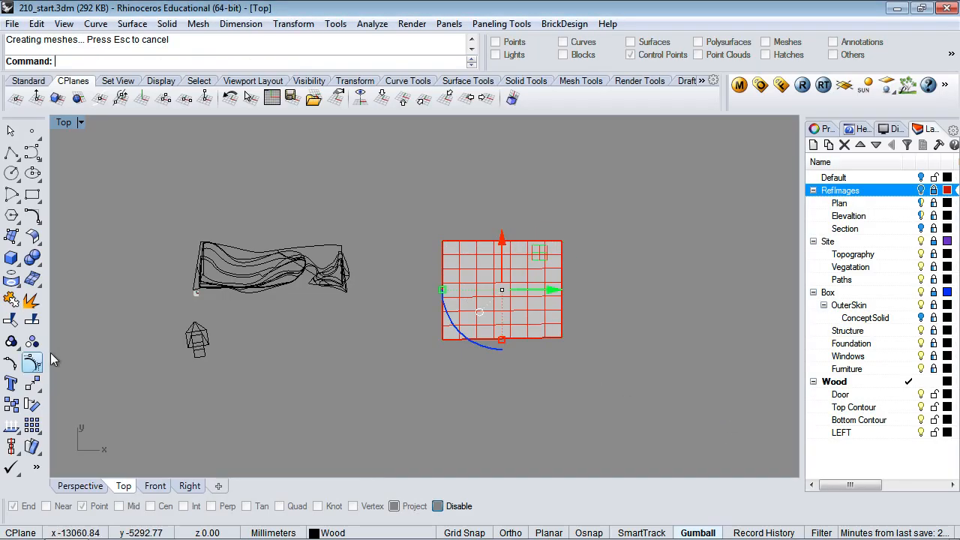
Turn on the surface's control points and align the Perspective construction plane to the surface
{"action": "left_click", "coordinate": [31, 365]}
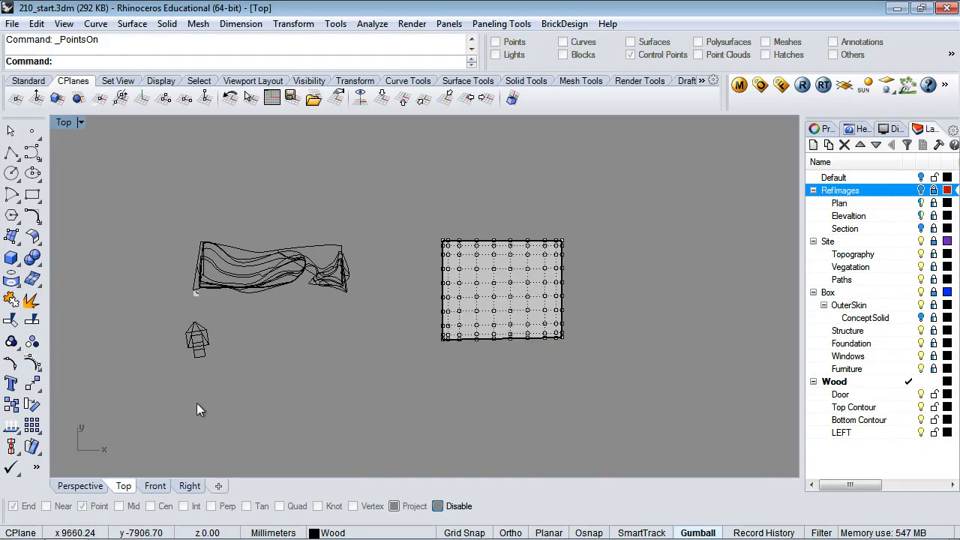
{"action": "left_click", "coordinate": [71, 486]}
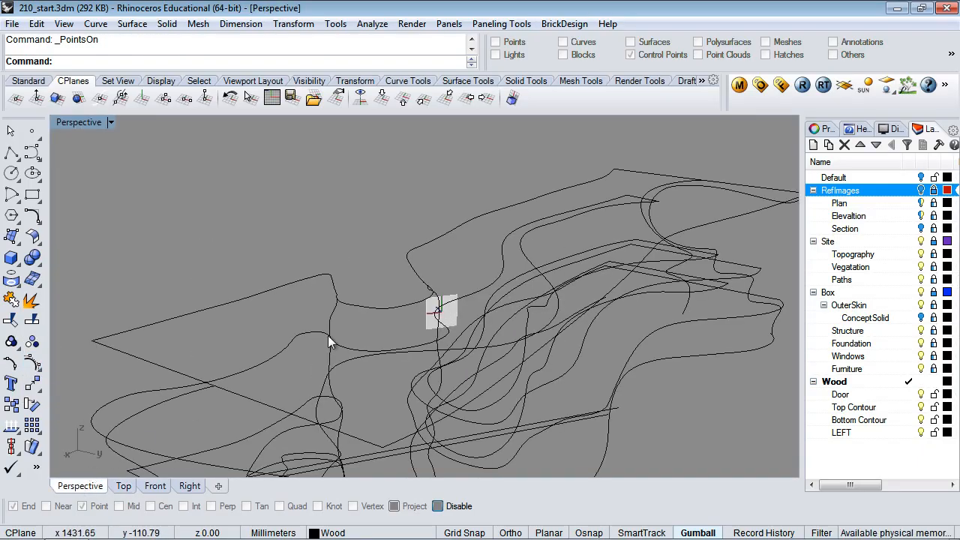
{"action": "scroll", "coordinate": [328, 336], "scroll_direction": "down", "scroll_amount": 3}
{"action": "scroll", "coordinate": [328, 338], "scroll_direction": "down", "scroll_amount": 3}
{"action": "scroll", "coordinate": [212, 404], "scroll_direction": "up", "scroll_amount": 5}
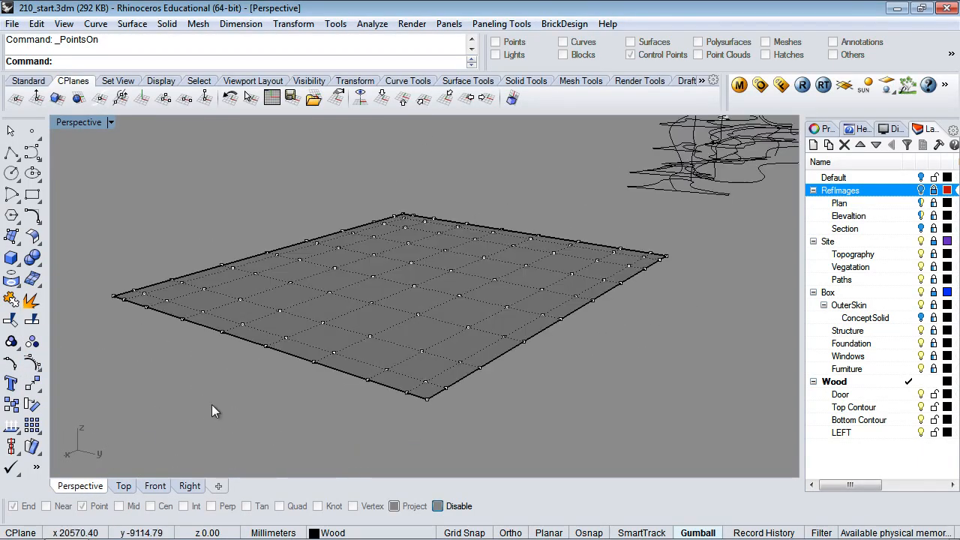
{"action": "left_click", "coordinate": [57, 97]}
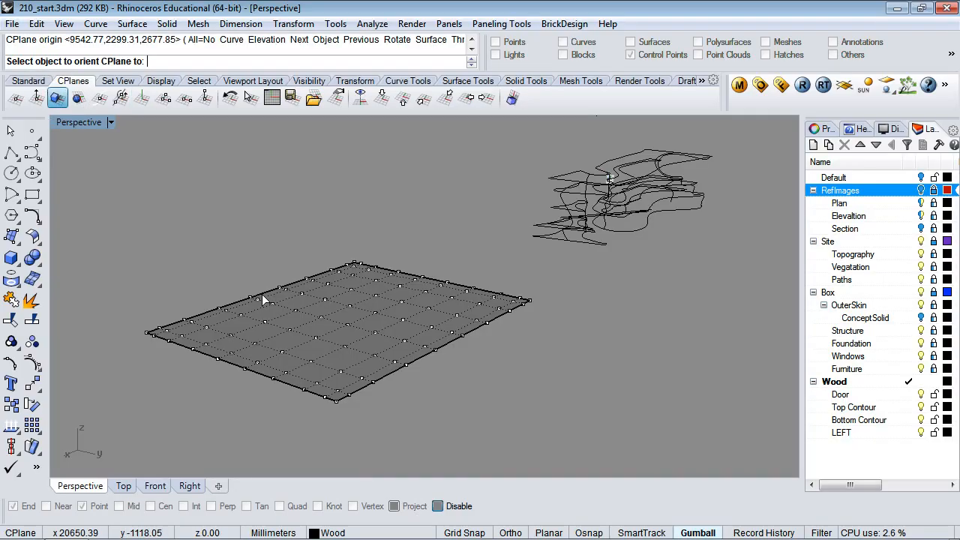
{"action": "left_click", "coordinate": [262, 332]}
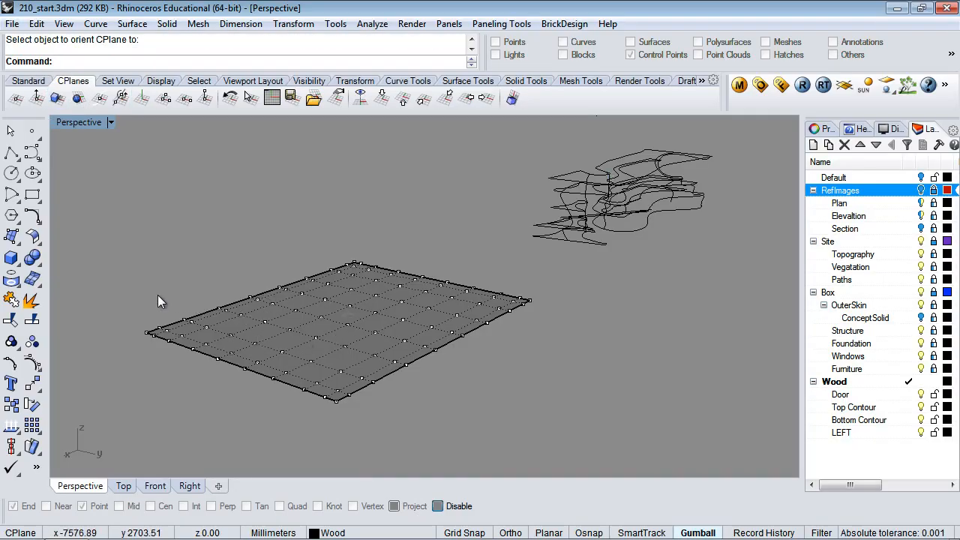
{"action": "left_click", "coordinate": [124, 298]}
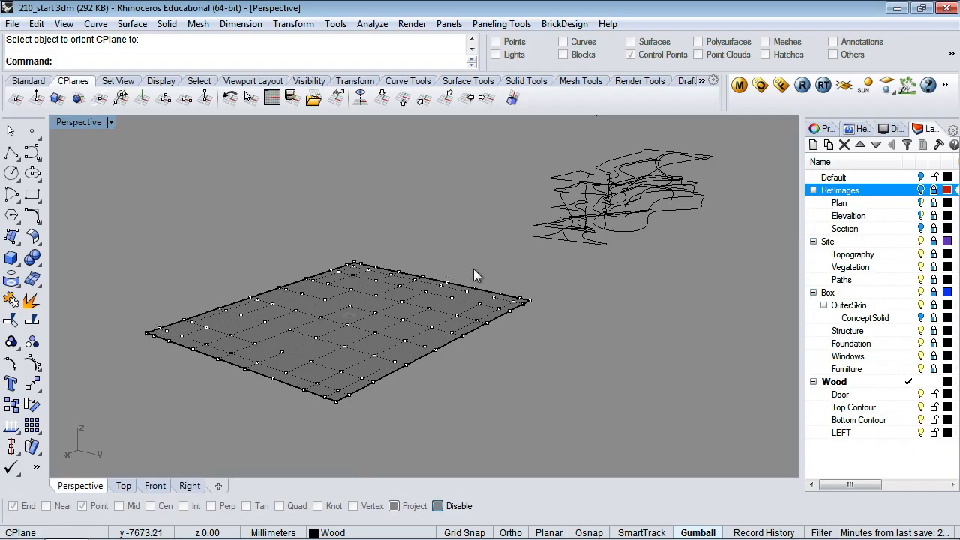
Raise a band of edge control points to bend the surface, then realign the CPlane to it
{"action": "right_click_drag", "start_coordinate": [473, 269], "coordinate": [570, 263]}
{"action": "left_click_drag", "start_coordinate": [170, 236], "coordinate": [310, 418]}
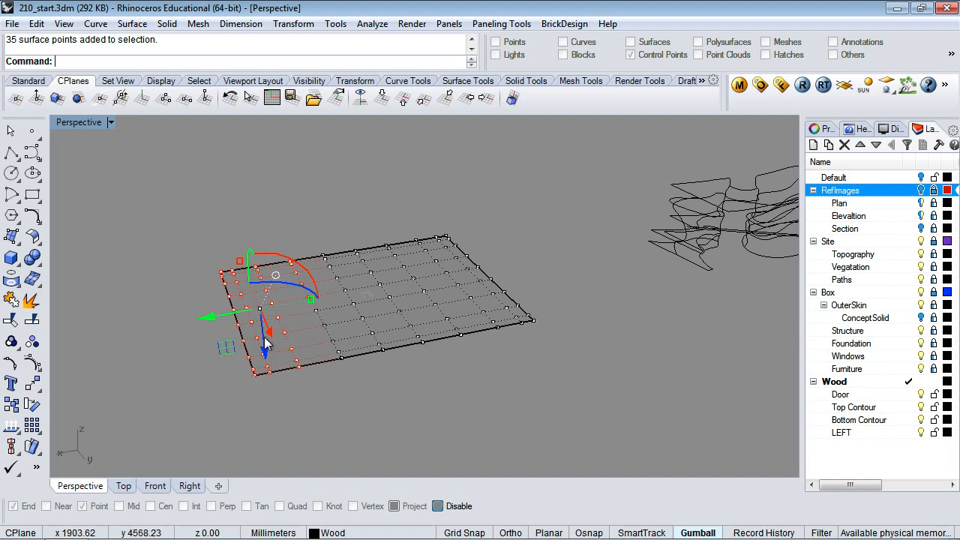
{"action": "left_click_drag", "start_coordinate": [265, 338], "coordinate": [252, 274]}
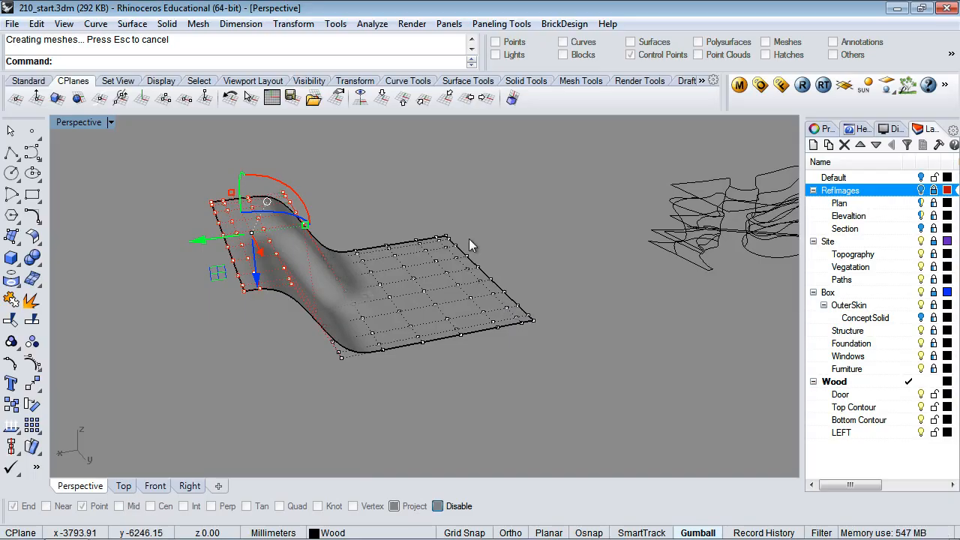
{"action": "right_click_drag", "start_coordinate": [518, 255], "coordinate": [489, 288]}
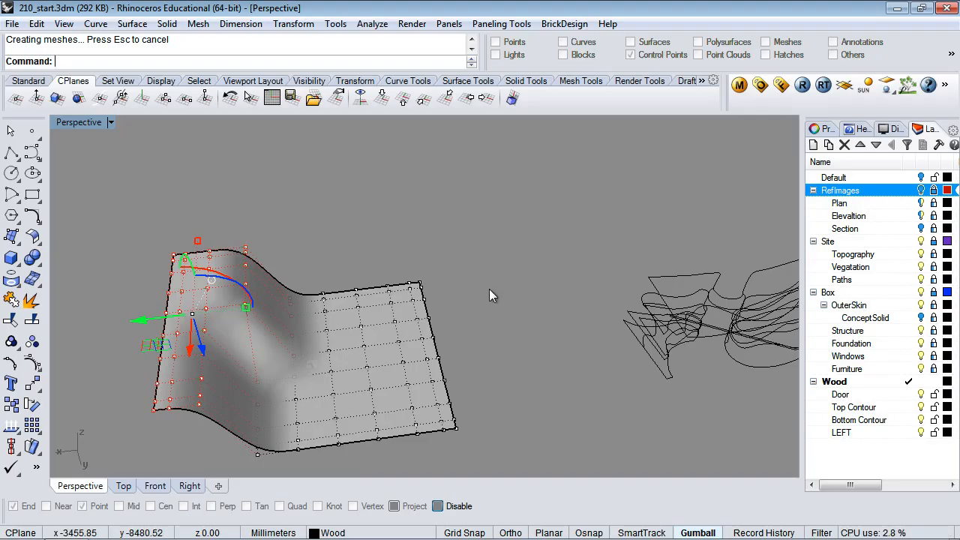
{"action": "right_click_drag", "start_coordinate": [477, 309], "coordinate": [519, 279], "text": "shift"}
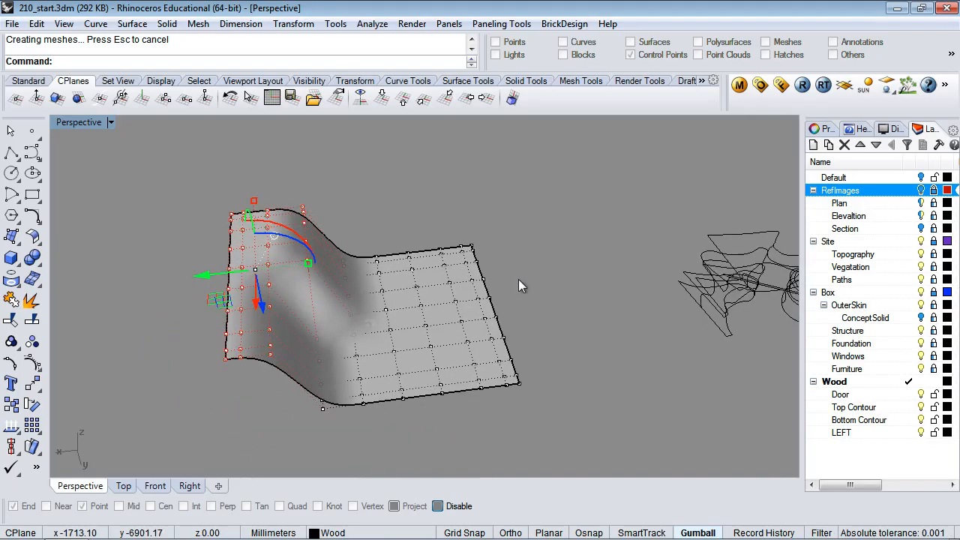
{"action": "right_click_drag", "start_coordinate": [566, 306], "coordinate": [551, 314]}
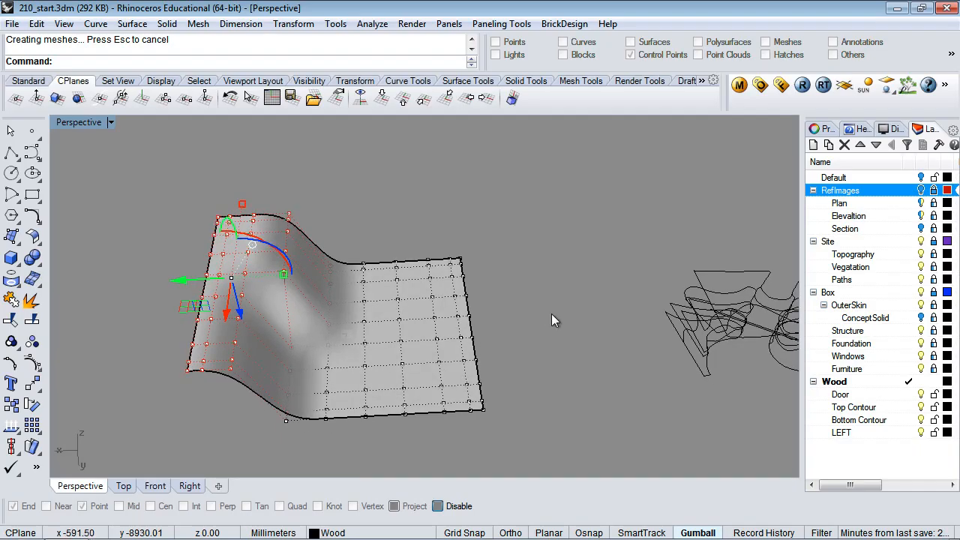
{"action": "key", "text": "Escape"}
{"action": "key", "text": "Escape"}
{"action": "right_click", "coordinate": [427, 319]}
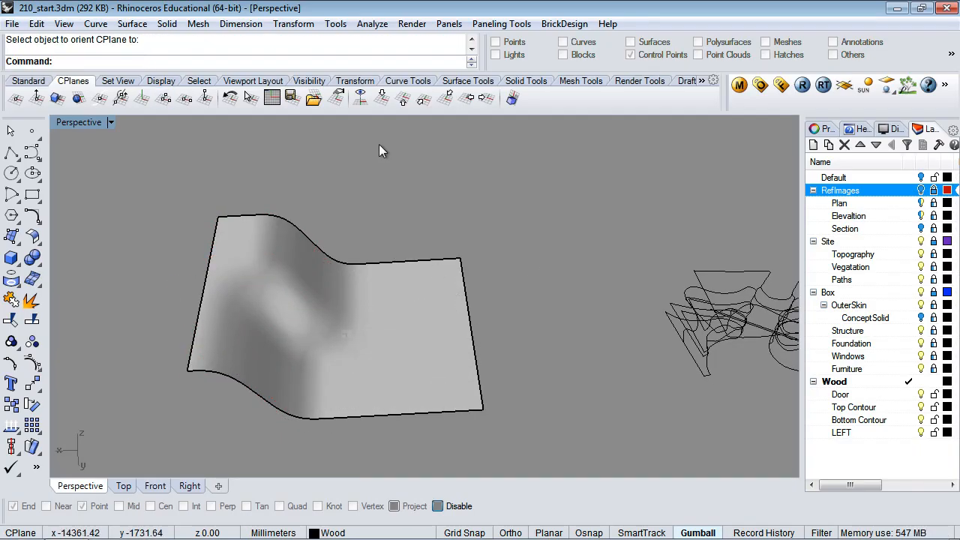
{"action": "left_click", "coordinate": [418, 334]}
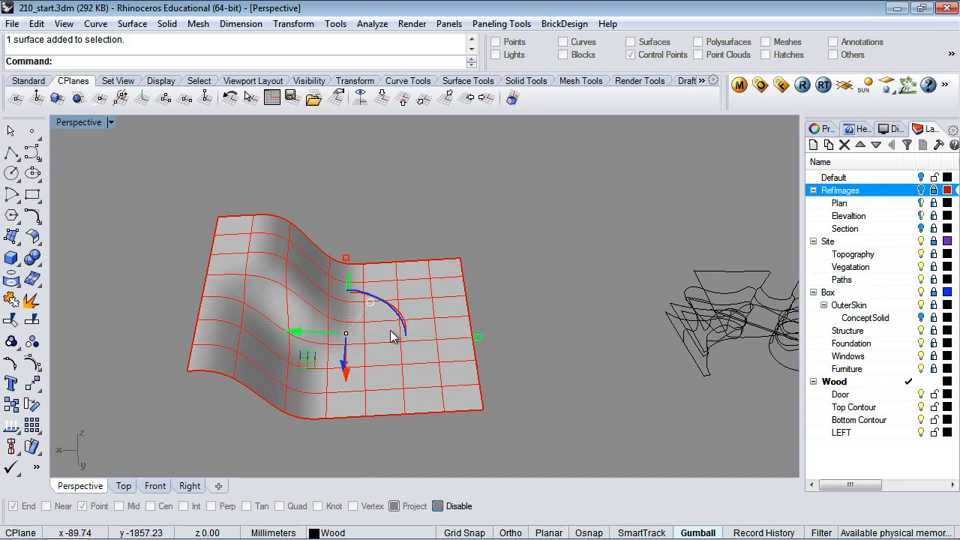
Duplicate the bent surface upward and slide the copy sideways about 394 mm
{"action": "left_click_drag", "start_coordinate": [346, 367], "coordinate": [350, 257]}
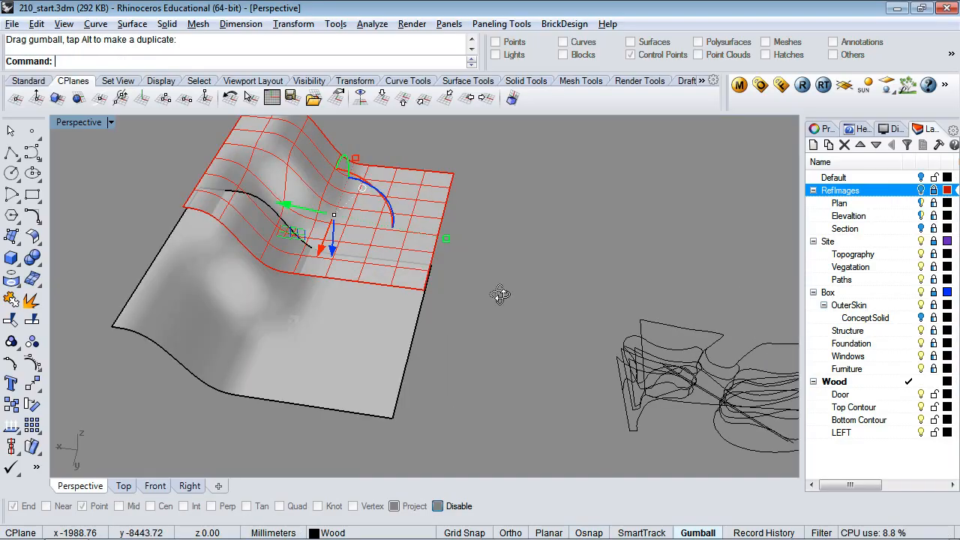
{"action": "left_click_drag", "start_coordinate": [332, 246], "coordinate": [330, 179]}
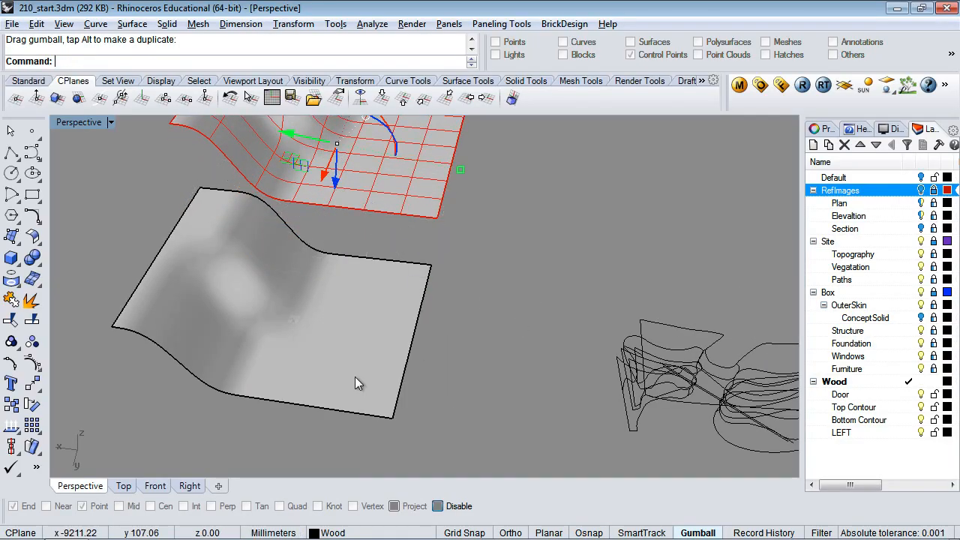
{"action": "right_click_drag", "start_coordinate": [468, 299], "coordinate": [468, 318]}
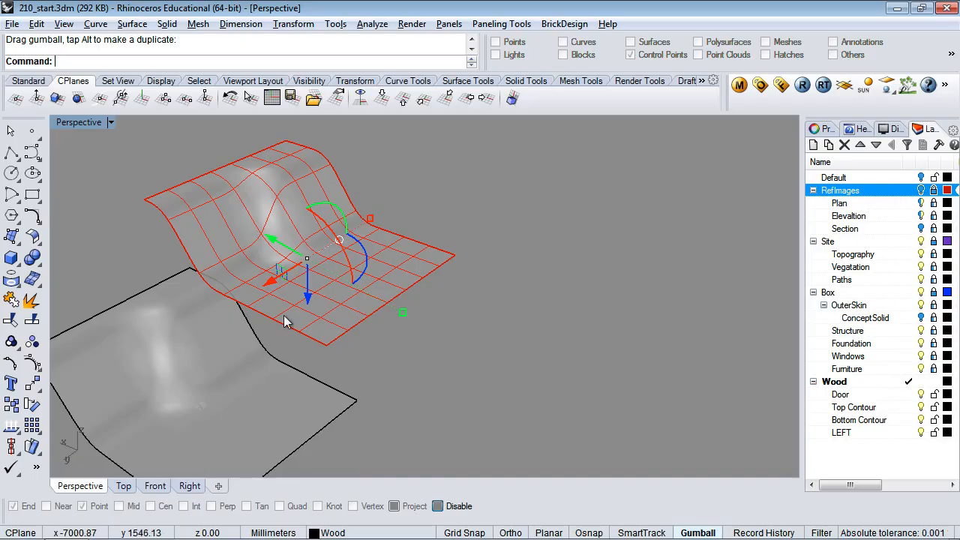
{"action": "left_click_drag", "start_coordinate": [272, 278], "coordinate": [378, 213]}
Nudge the copy closer to the original in Top view and check its height in Front view
{"action": "left_click", "coordinate": [124, 487]}
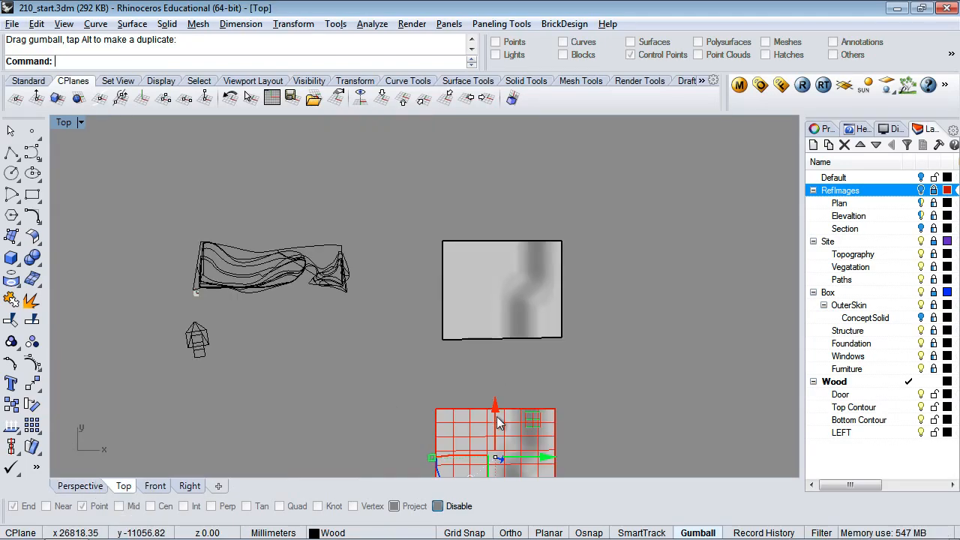
{"action": "left_click_drag", "start_coordinate": [495, 412], "coordinate": [494, 366]}
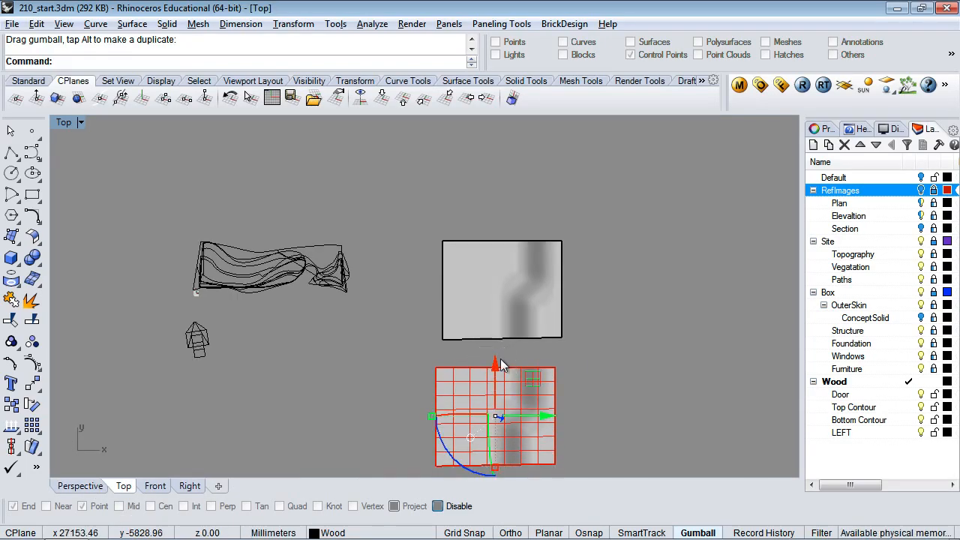
{"action": "left_click", "coordinate": [154, 485]}
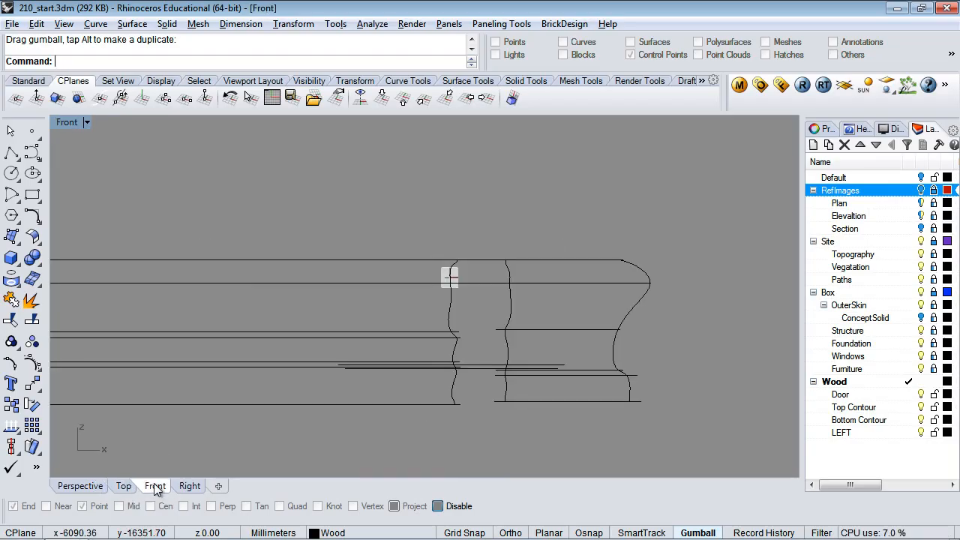
{"action": "scroll", "coordinate": [318, 393], "scroll_direction": "down", "scroll_amount": 14}
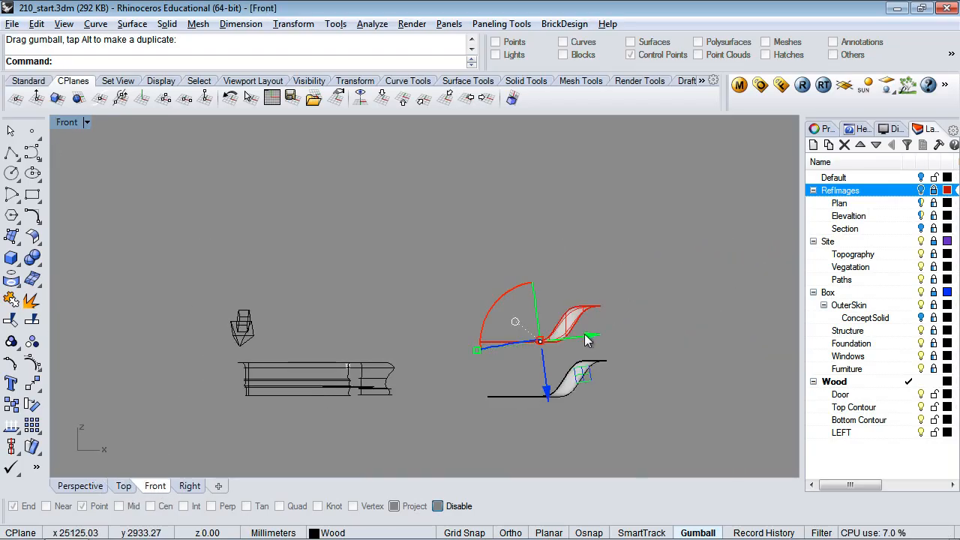
{"action": "scroll", "coordinate": [585, 335], "scroll_direction": "up", "scroll_amount": 12}
{"action": "scroll", "coordinate": [585, 334], "scroll_direction": "down", "scroll_amount": 4}
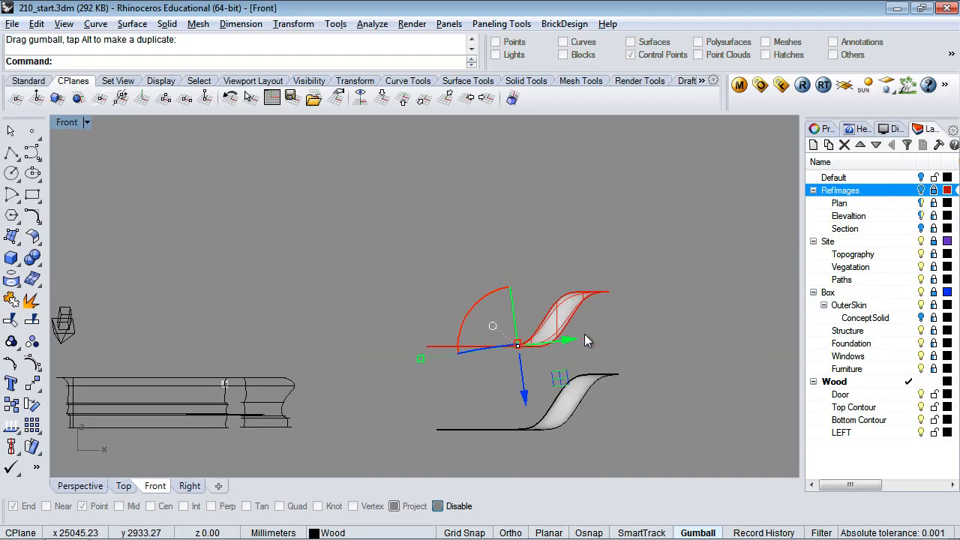
{"action": "left_click", "coordinate": [83, 485]}
{"action": "left_click", "coordinate": [357, 323]}
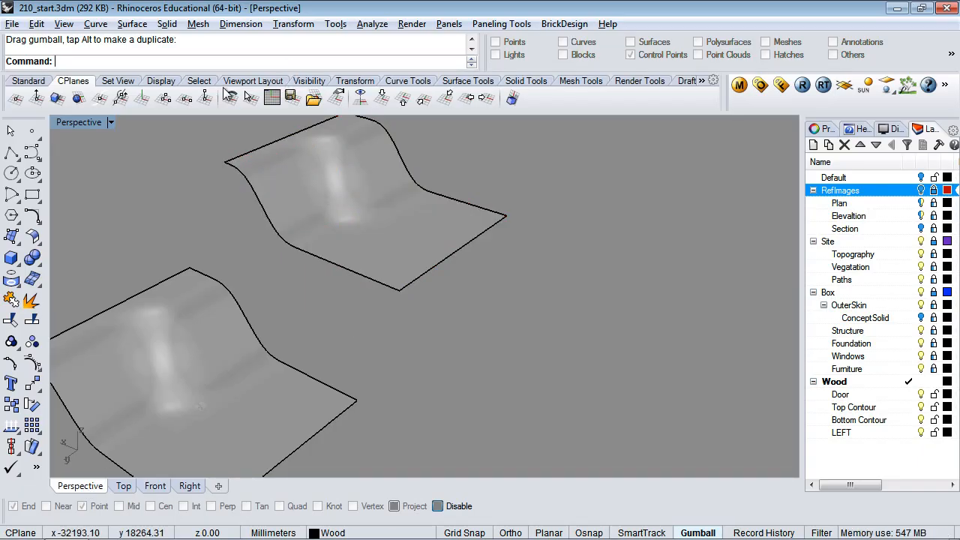
Start a blend surface from the lower surface's edge to the upper surface's near edge
{"action": "left_click", "coordinate": [462, 83]}
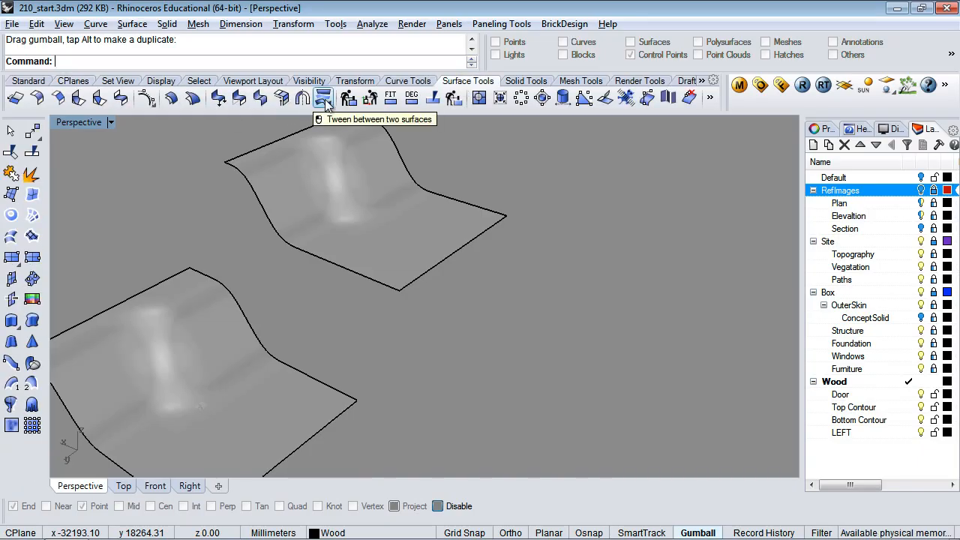
{"action": "left_click", "coordinate": [121, 100]}
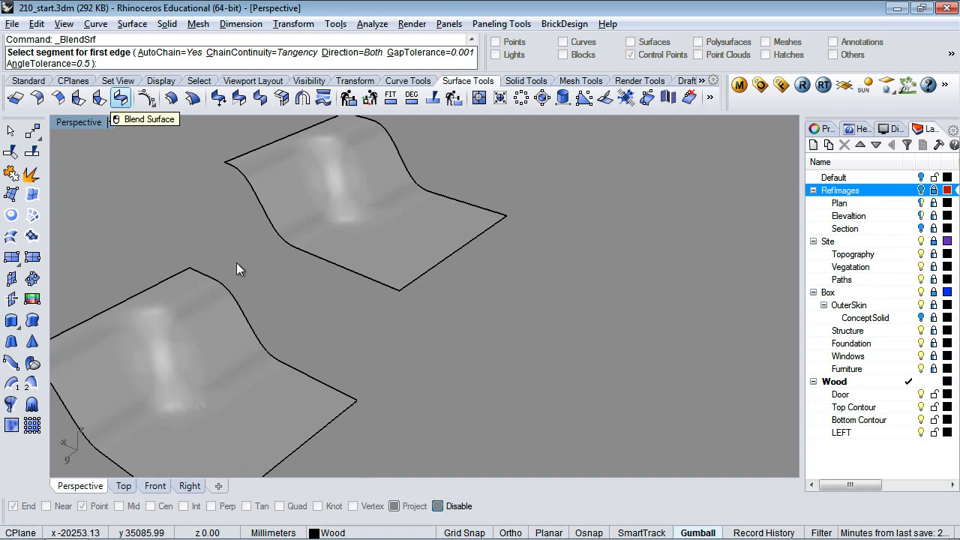
{"action": "left_click", "coordinate": [216, 280]}
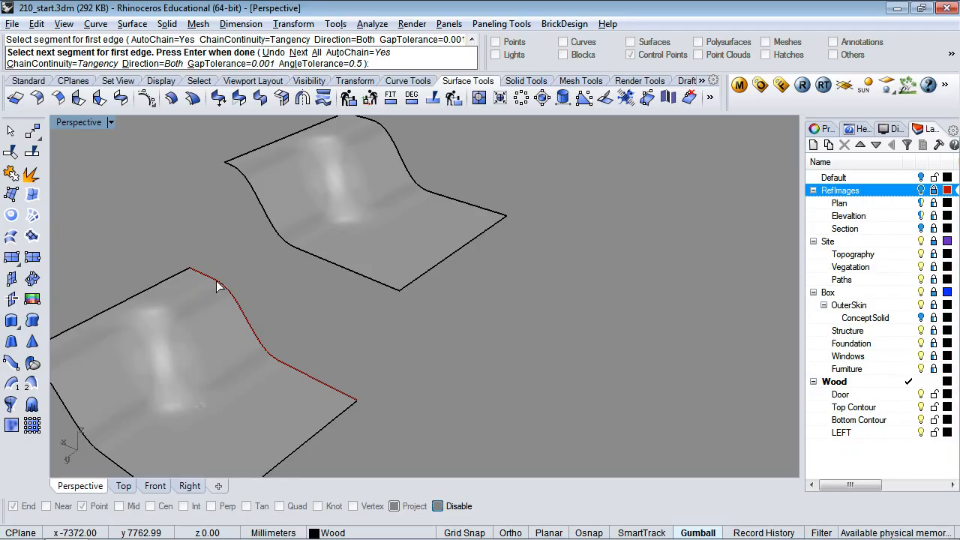
{"action": "key", "text": "Return"}
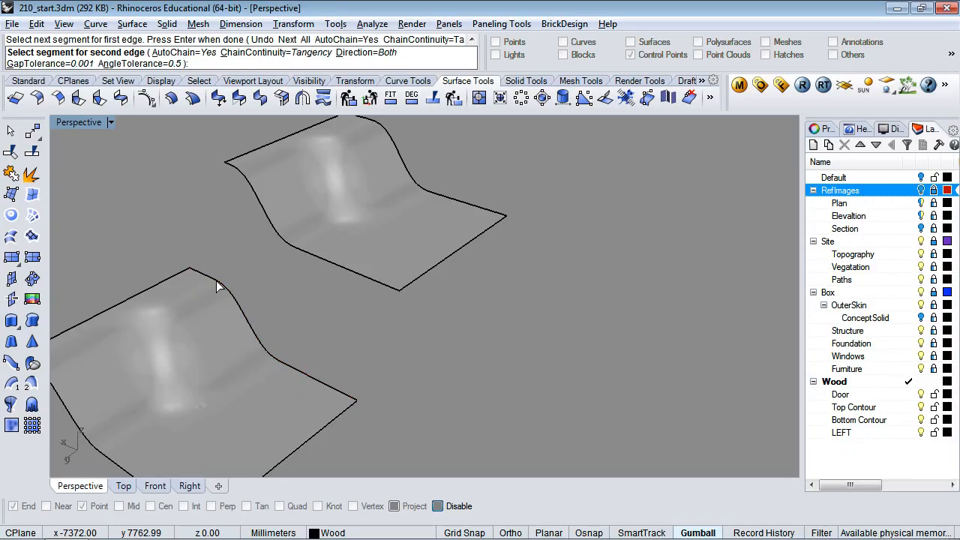
{"action": "left_click", "coordinate": [266, 214]}
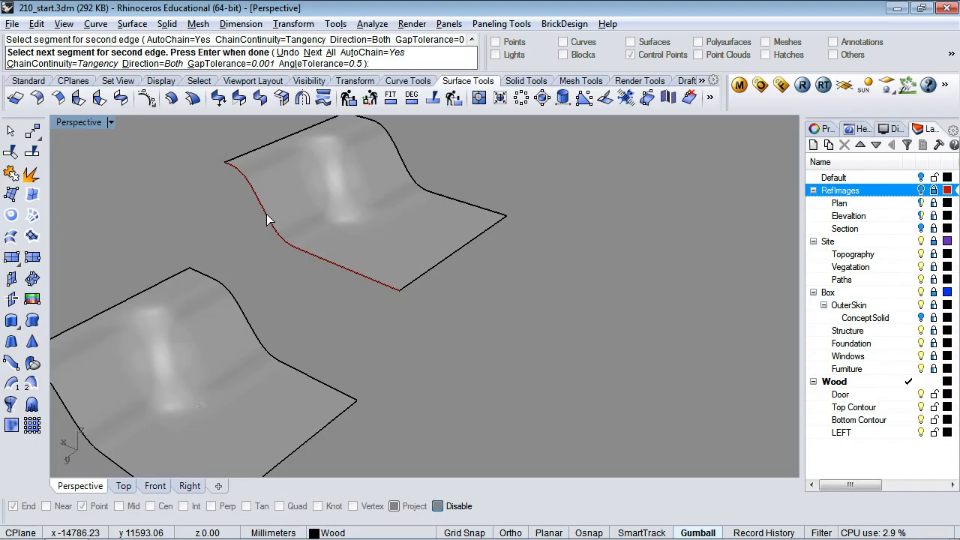
{"action": "key", "text": "Return"}
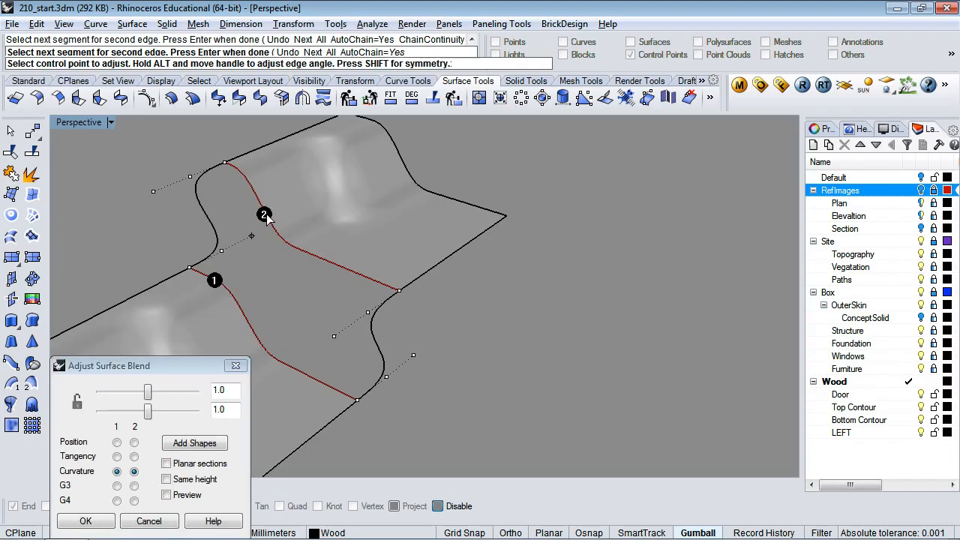
Turn on the blend preview and set both edges to Tangency continuity
{"action": "left_click", "coordinate": [167, 497]}
{"action": "left_click", "coordinate": [166, 495]}
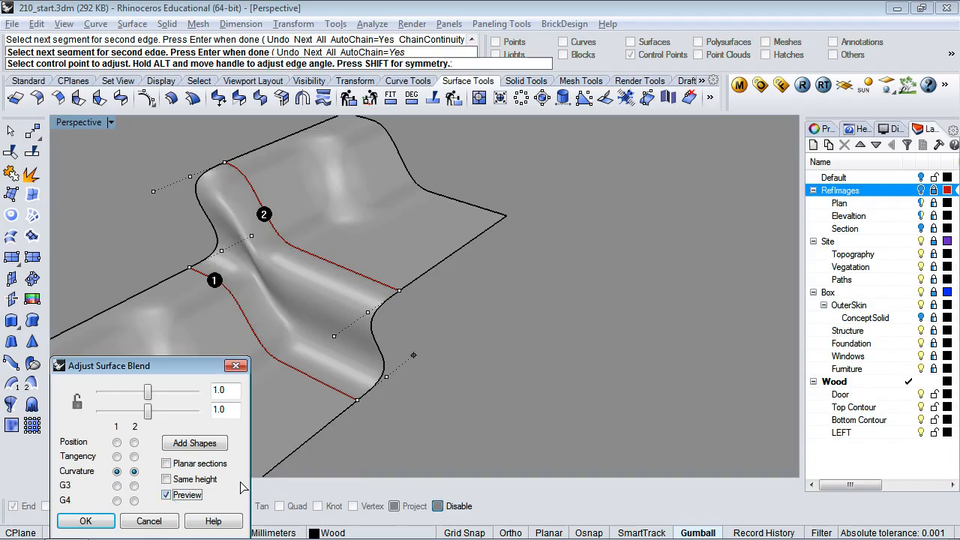
{"action": "right_click_drag", "start_coordinate": [426, 331], "coordinate": [517, 321]}
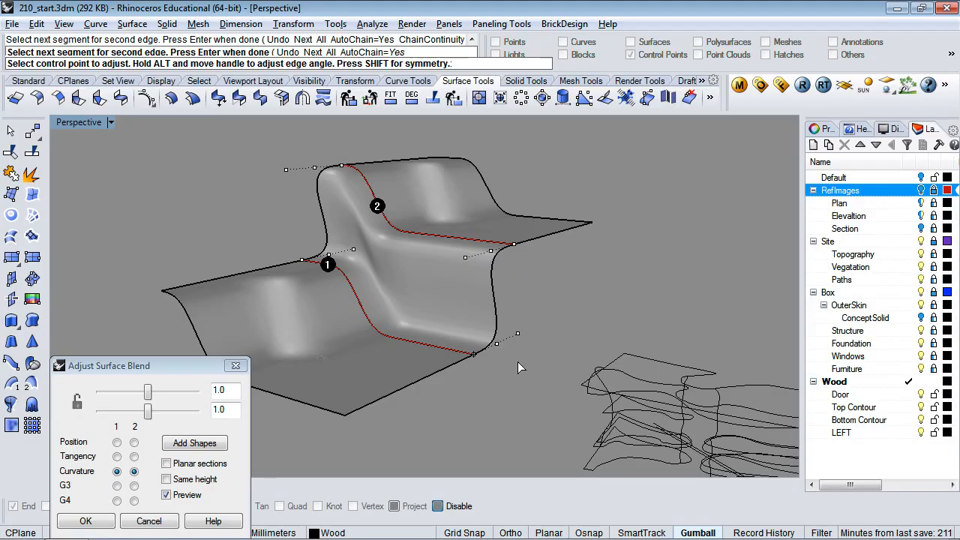
{"action": "left_click", "coordinate": [117, 442]}
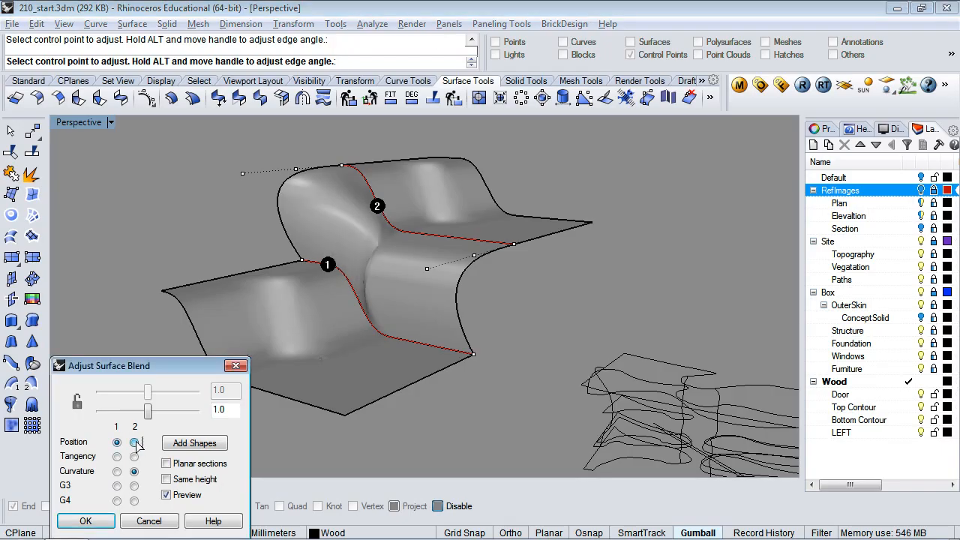
{"action": "left_click", "coordinate": [135, 443]}
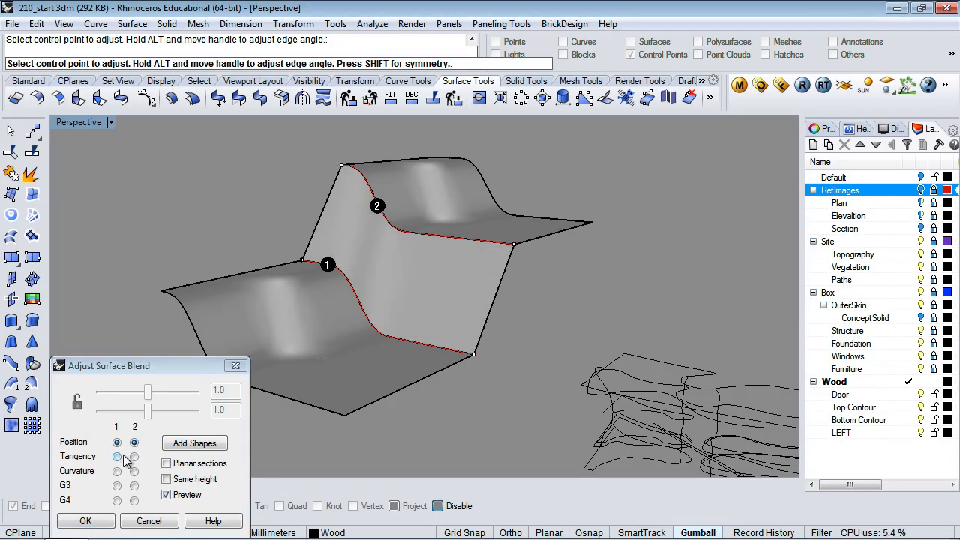
{"action": "left_click", "coordinate": [118, 456]}
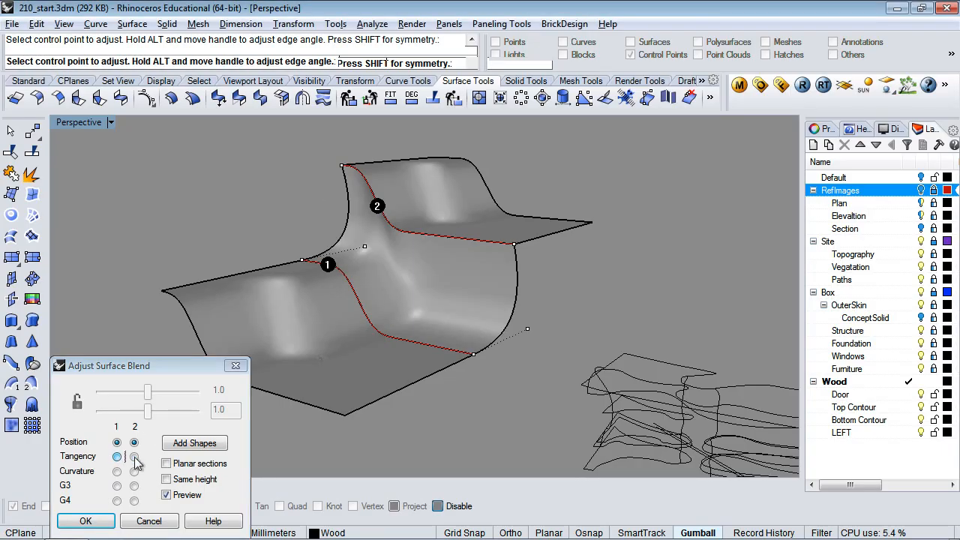
{"action": "left_click", "coordinate": [134, 457]}
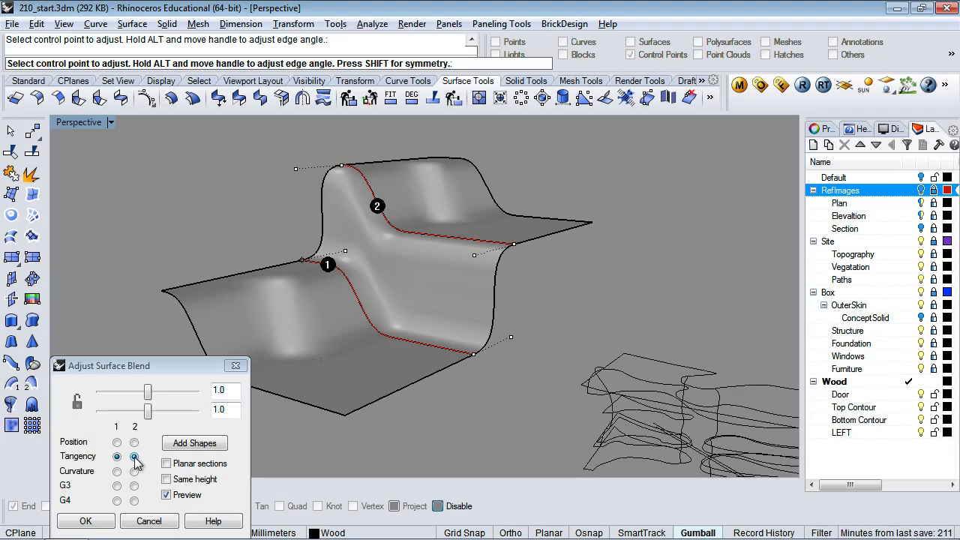
Drag the edge-2 blend handle outward to reshape the blend, then accept it
{"action": "left_click", "coordinate": [513, 339]}
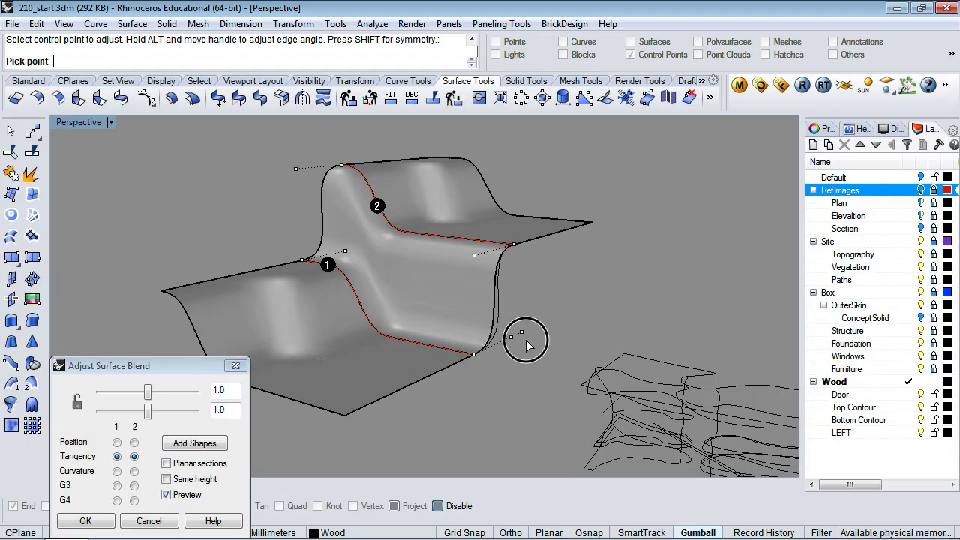
{"action": "left_click", "coordinate": [529, 339]}
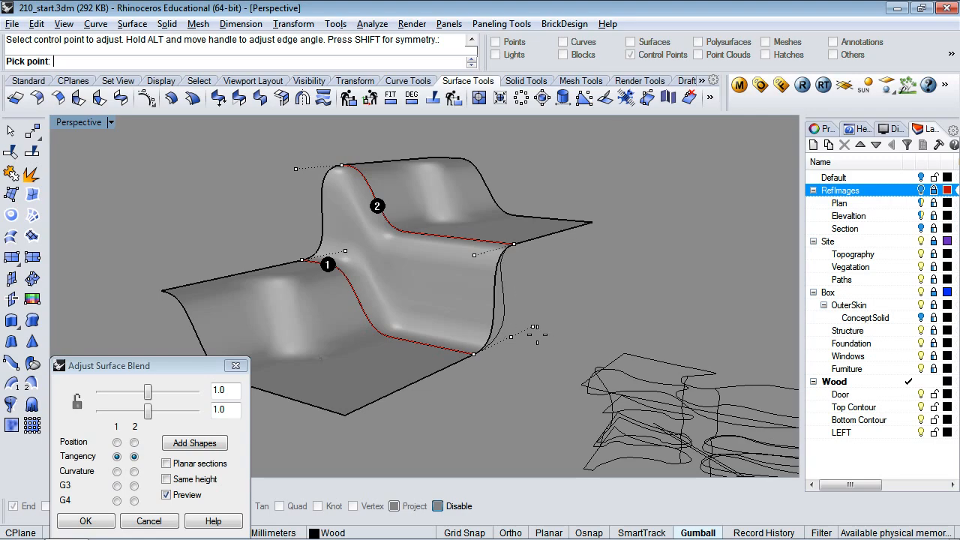
{"action": "left_click", "coordinate": [536, 336]}
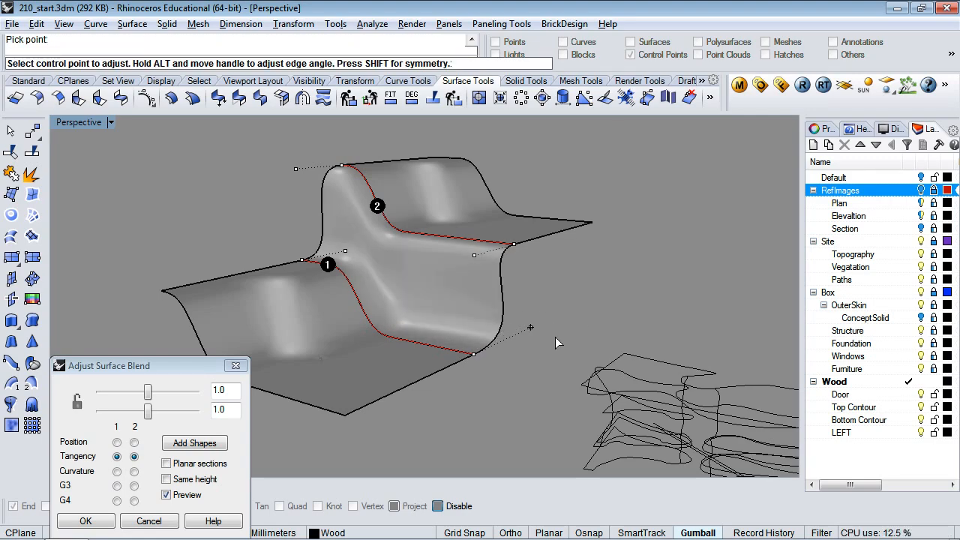
{"action": "right_click_drag", "start_coordinate": [598, 276], "coordinate": [534, 309]}
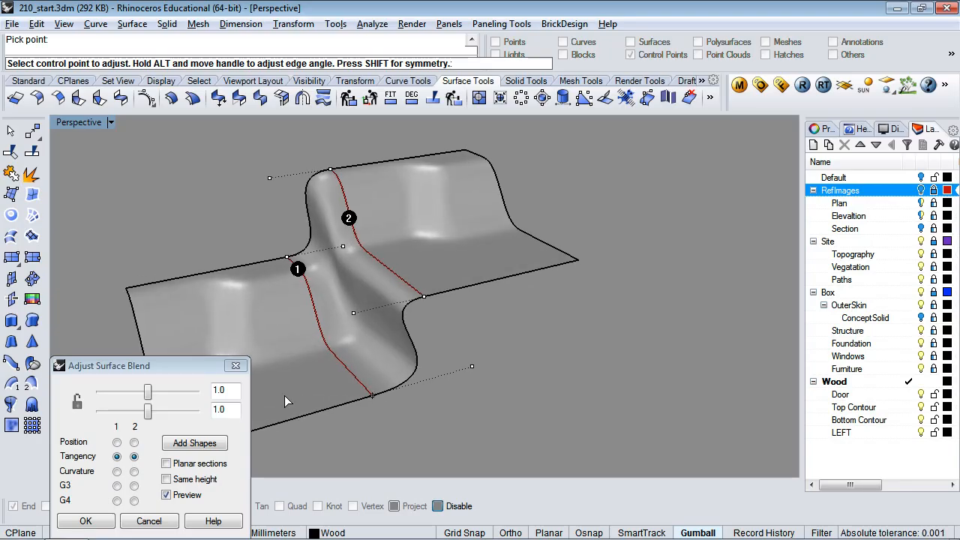
{"action": "left_click", "coordinate": [100, 521]}
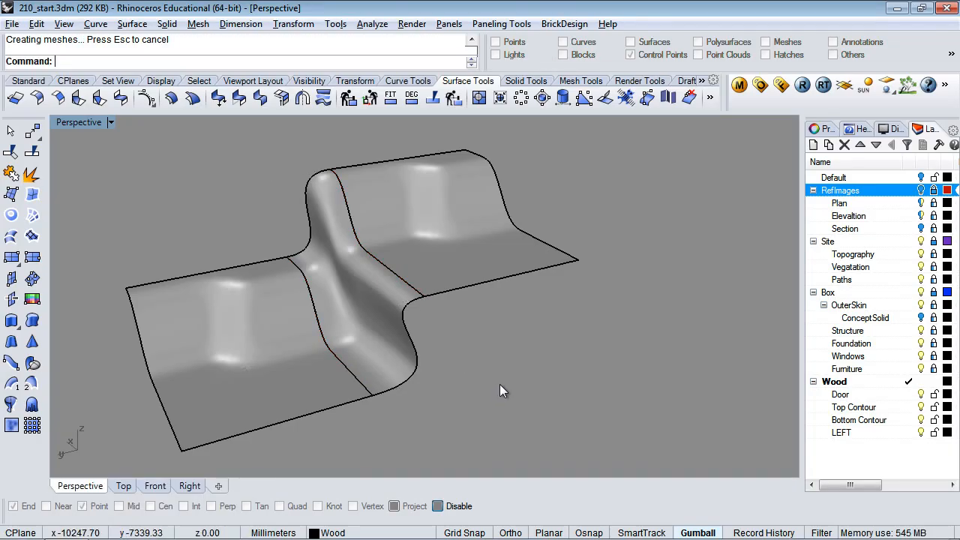
Select the blend surface together with both bent surfaces
{"action": "left_click", "coordinate": [373, 367]}
{"action": "left_click", "coordinate": [321, 405]}
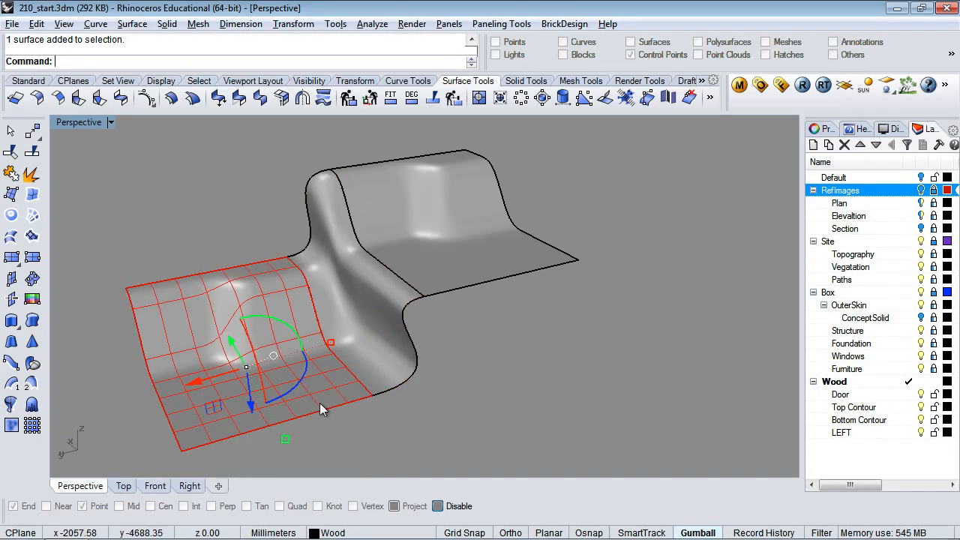
{"action": "left_click", "coordinate": [437, 267], "text": "shift"}
{"action": "left_click", "coordinate": [498, 325]}
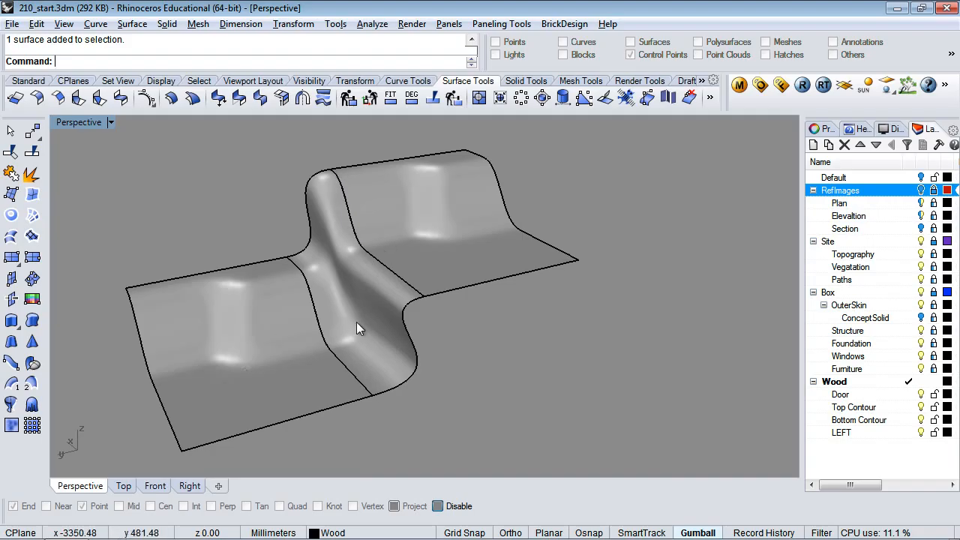
{"action": "left_click", "coordinate": [282, 246]}
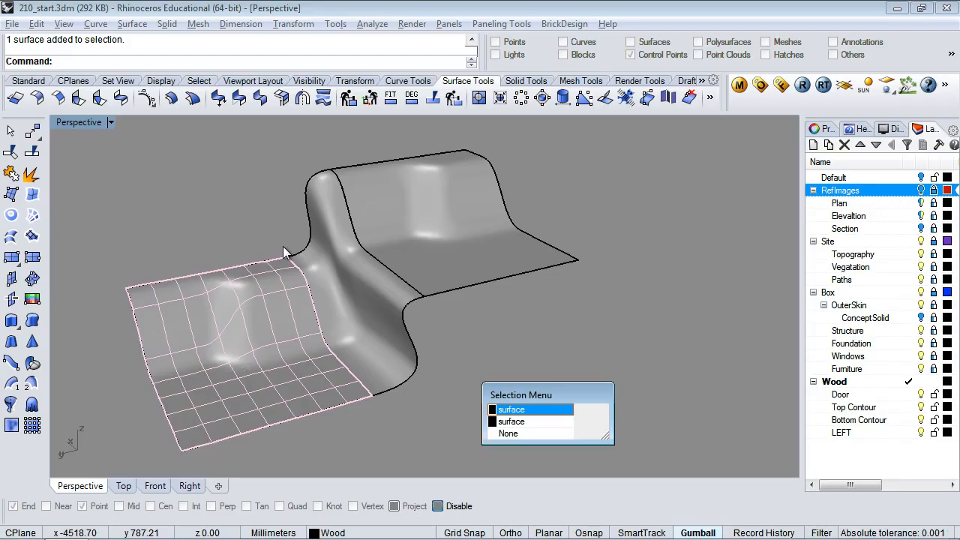
{"action": "left_click", "coordinate": [483, 404]}
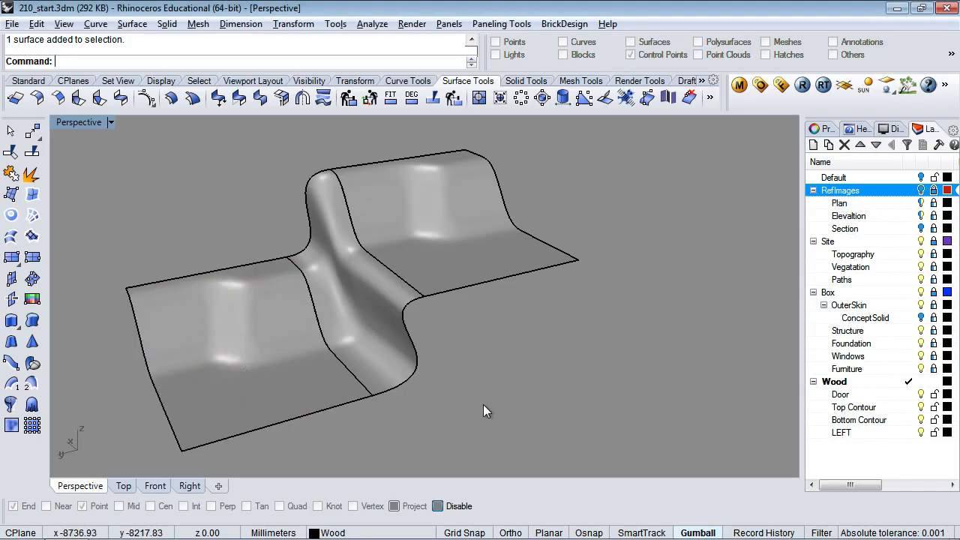
{"action": "left_click", "coordinate": [271, 256]}
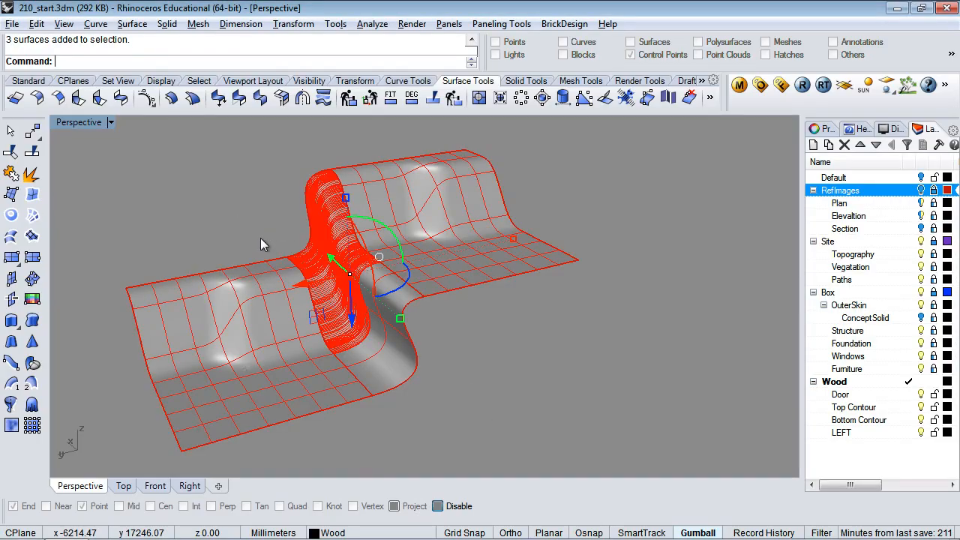
Join the three surfaces into one polysurface and check the result
{"action": "type", "text": "join"}
{"action": "key", "text": "Return"}
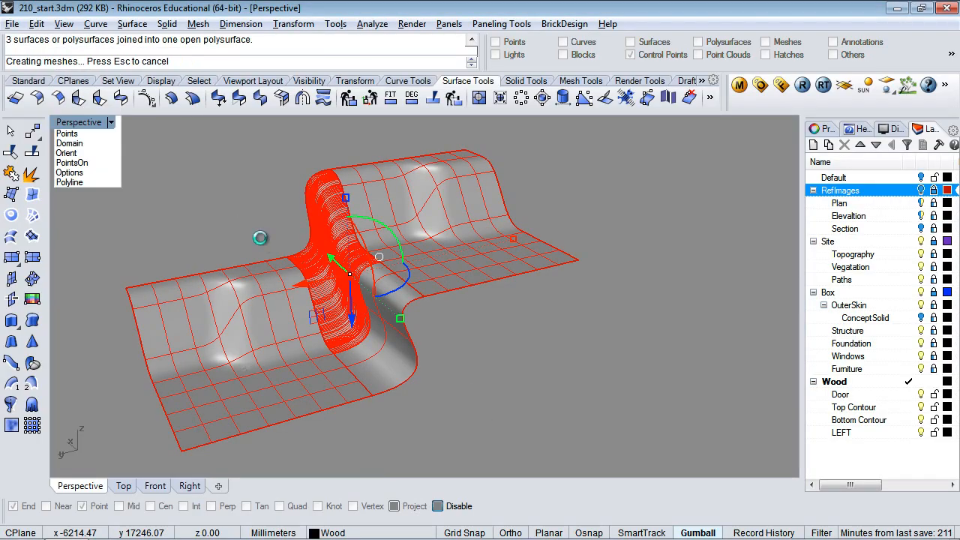
{"action": "left_click", "coordinate": [510, 345]}
{"action": "left_click", "coordinate": [464, 267]}
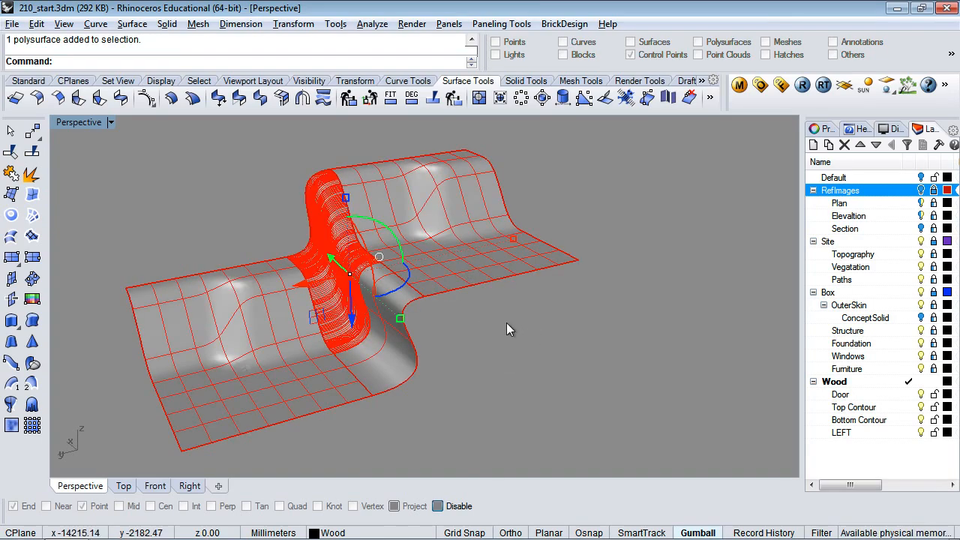
{"action": "key", "text": "Escape"}
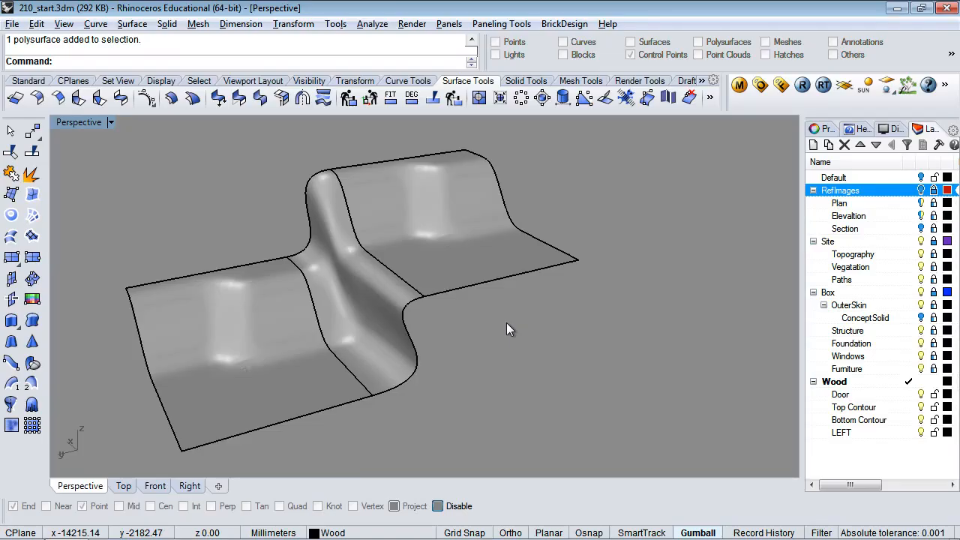
{"action": "mouse_move", "coordinate": [278, 535]}
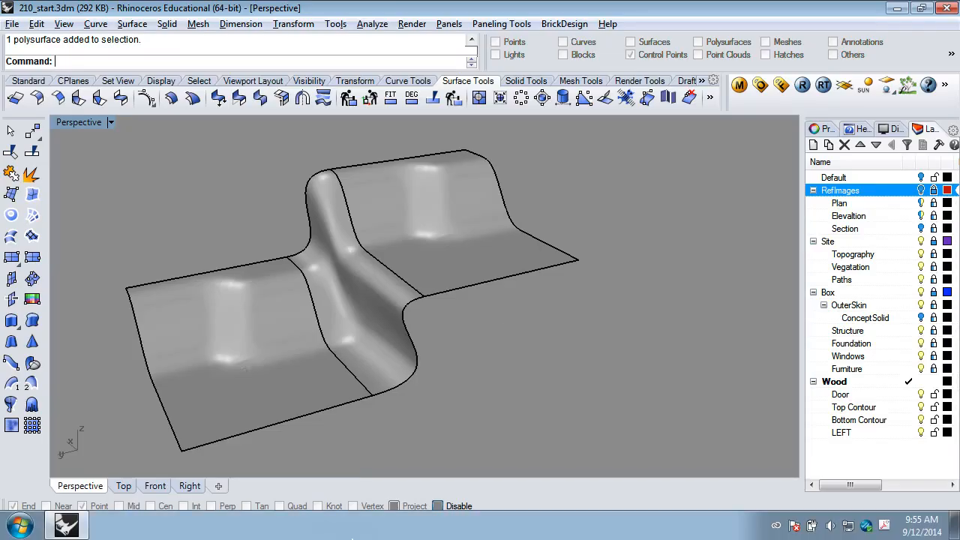